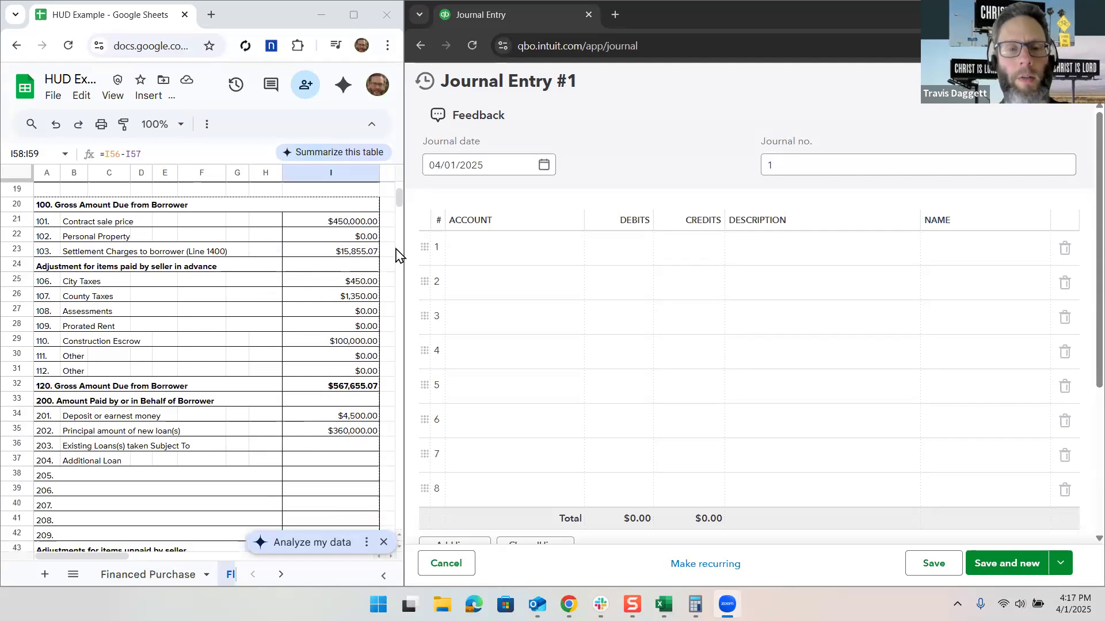
# Step: Start adding a new account named "A Flips - Purchase Price" from the account field of journal line 1
pyautogui.click(498, 259)
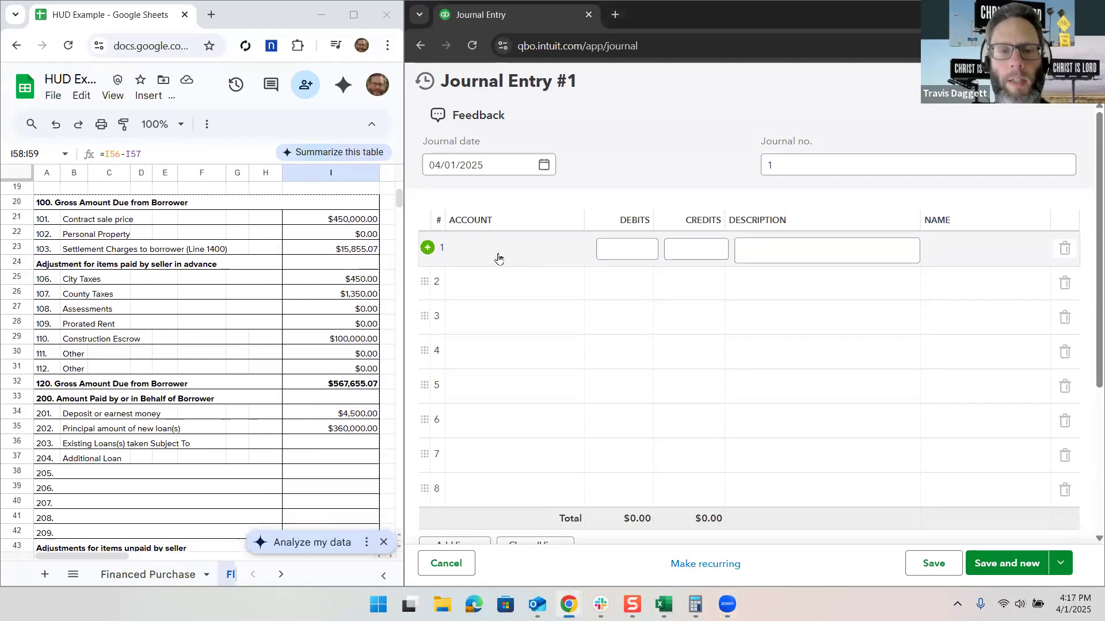
pyautogui.click(499, 254)
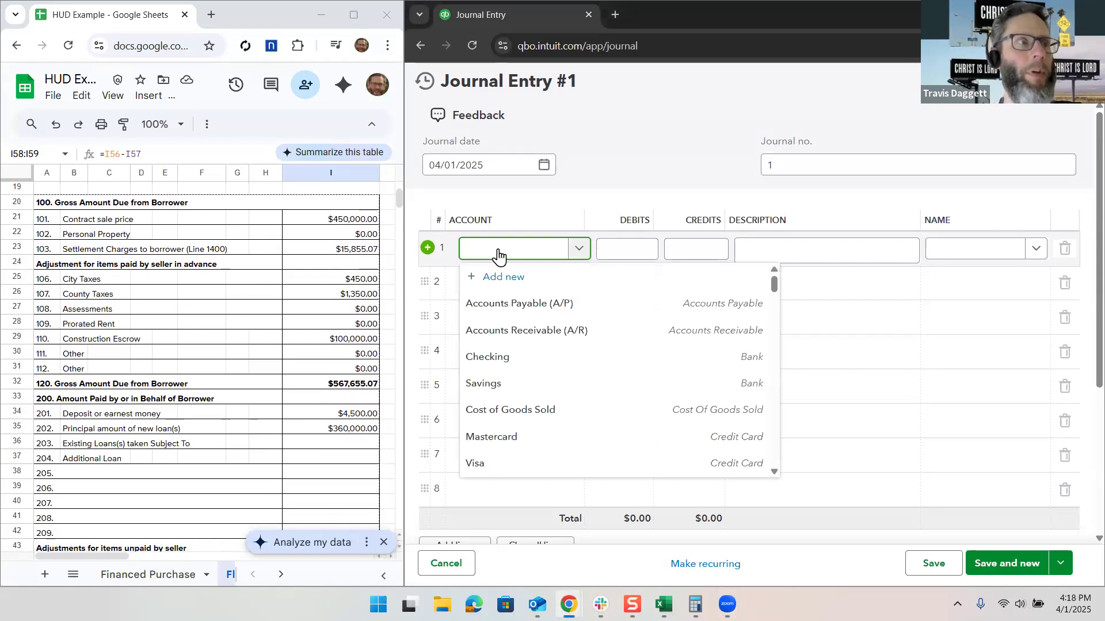
pyautogui.write('A')
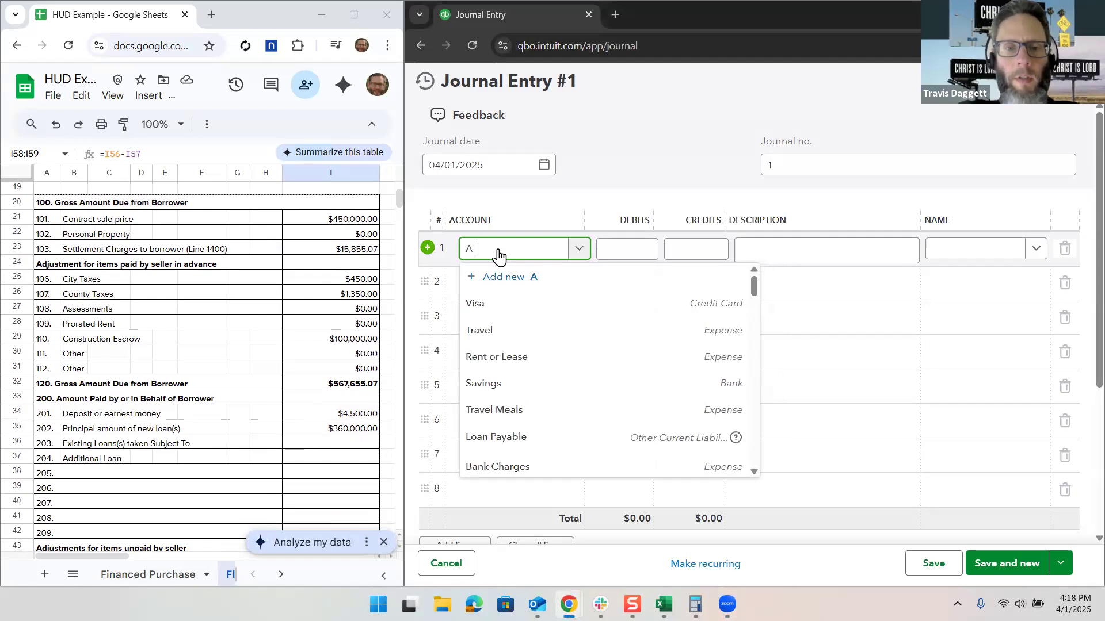
pyautogui.write(' Flips')
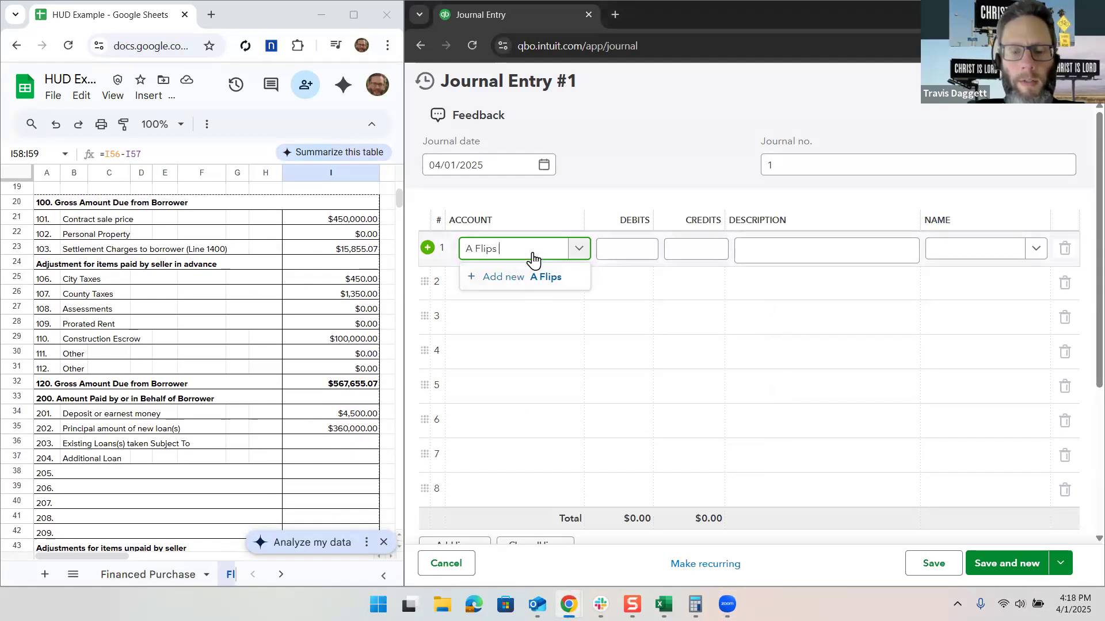
pyautogui.write('-nPurch')
pyautogui.press('BackSpace')
pyautogui.press('BackSpace')
pyautogui.press('BackSpace')
pyautogui.press('BackSpace')
pyautogui.press('BackSpace')
pyautogui.write('Pur')
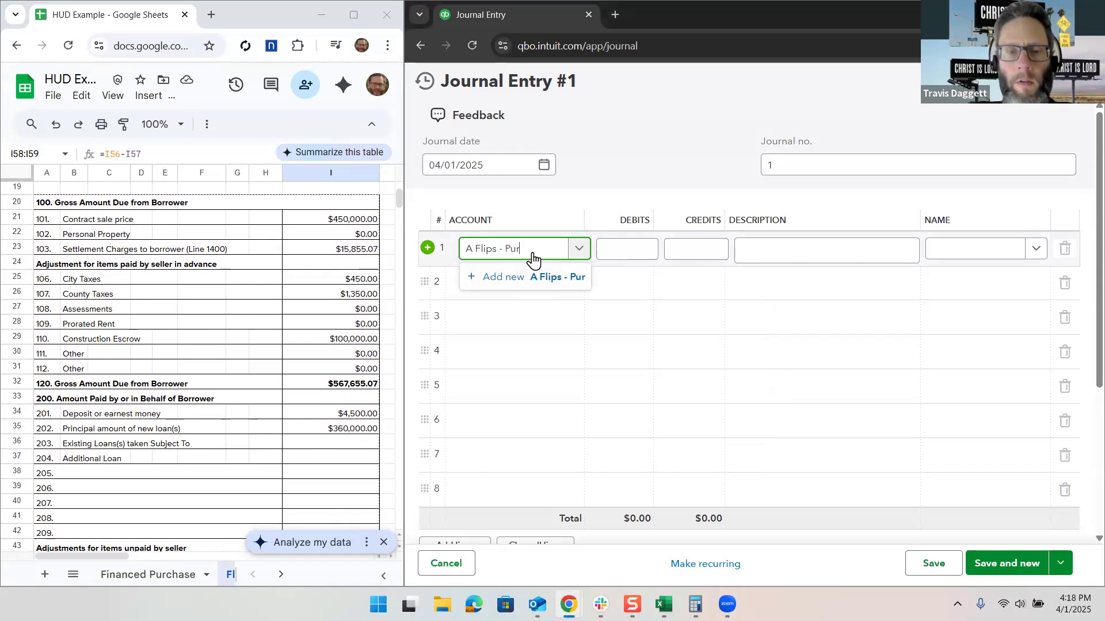
pyautogui.write('chase Price')
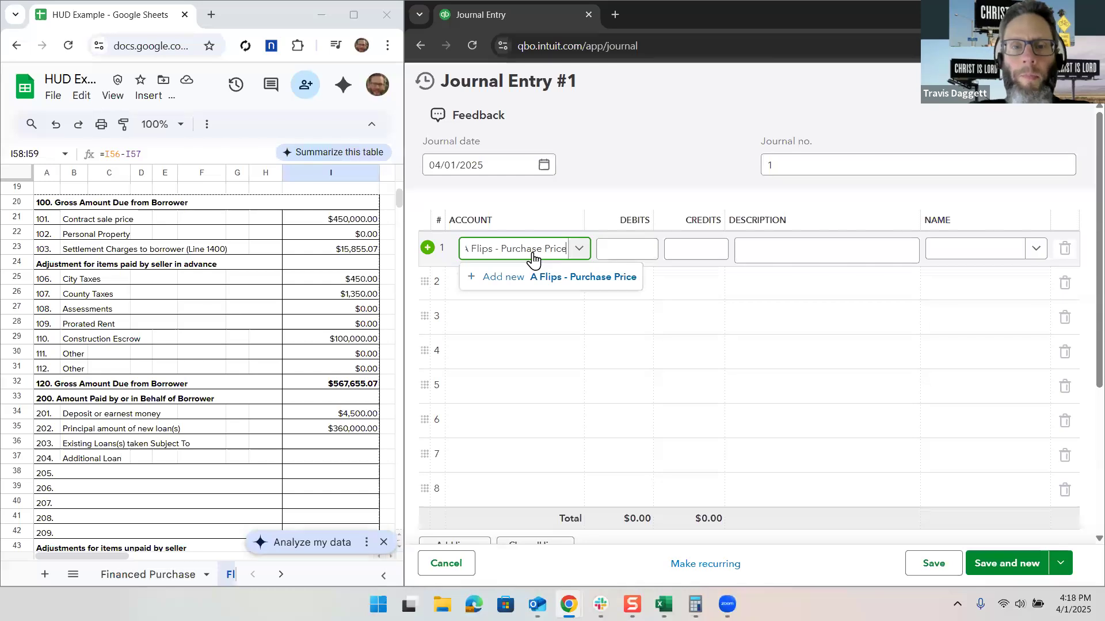
pyautogui.press('Return')
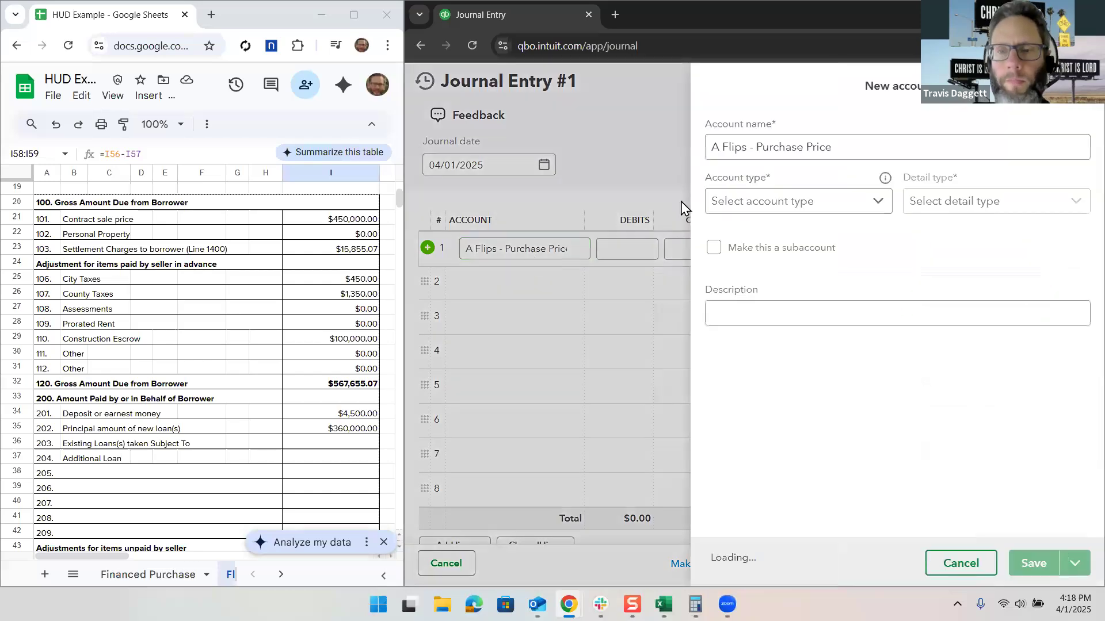
# Step: Set the new account's type to Cost of Goods Sold and detail type to Supplies & Materials - COGS, and save it
pyautogui.click(795, 205)
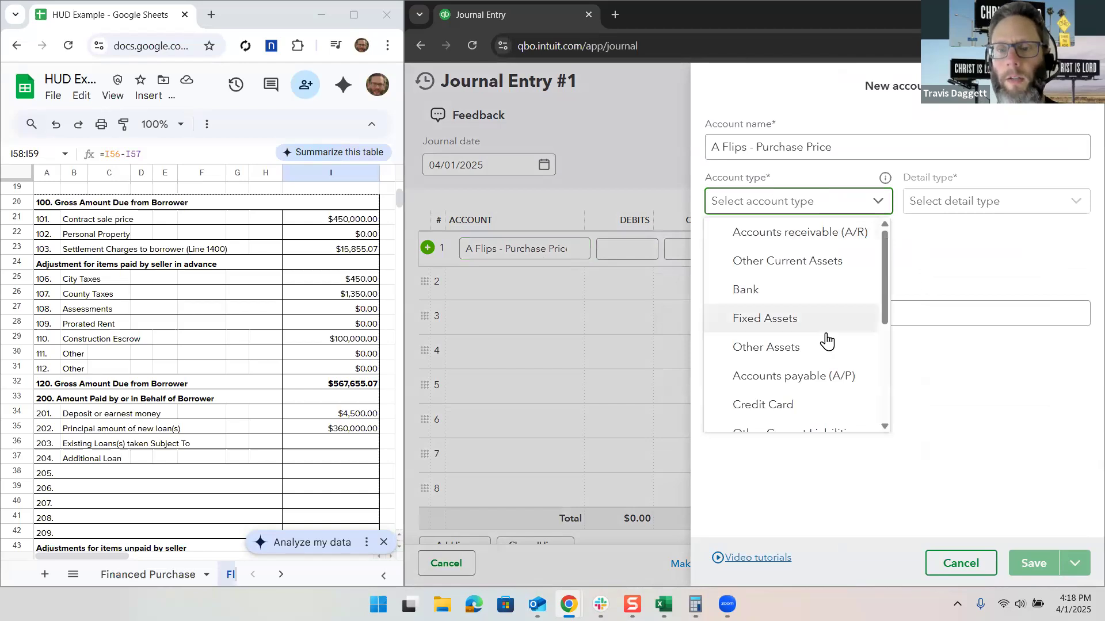
pyautogui.scroll(-3, 826, 339)
pyautogui.click(800, 361)
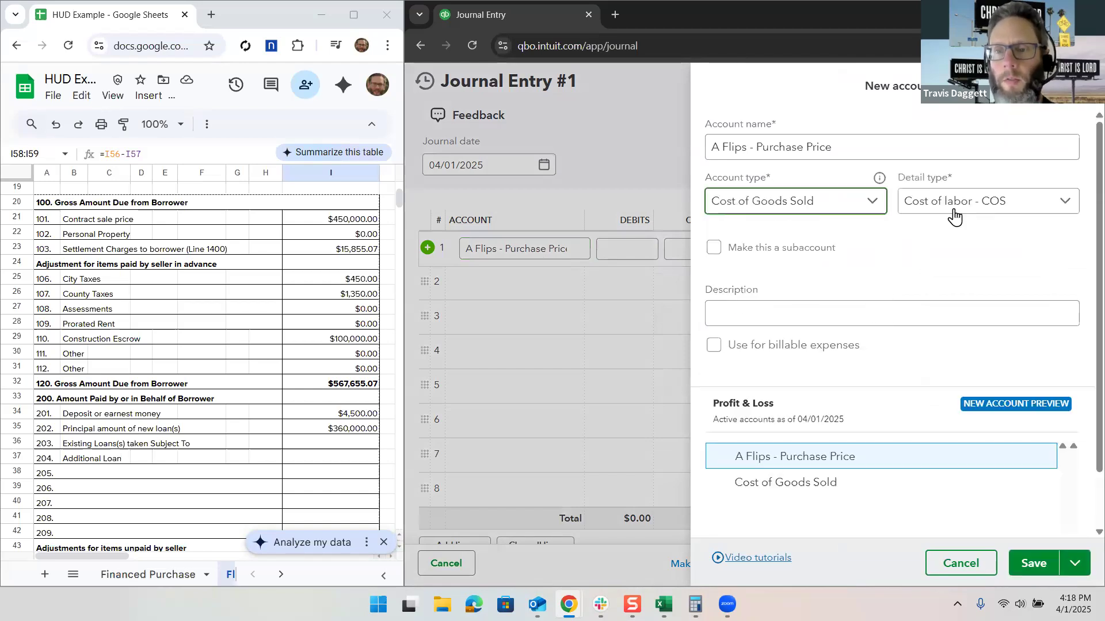
pyautogui.click(960, 214)
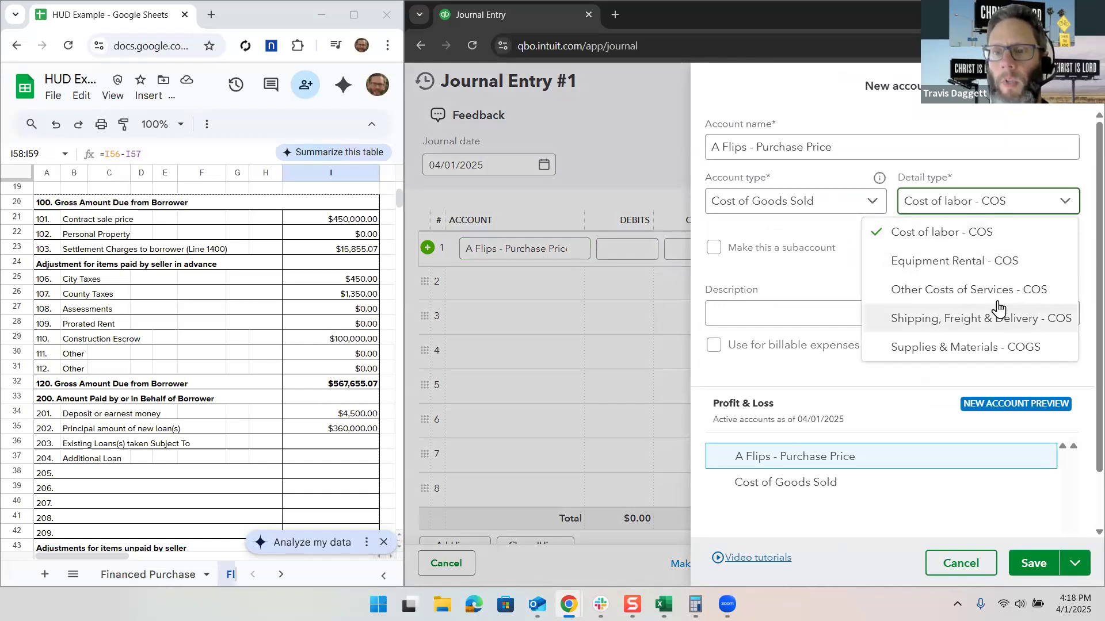
pyautogui.click(972, 355)
pyautogui.click(1025, 571)
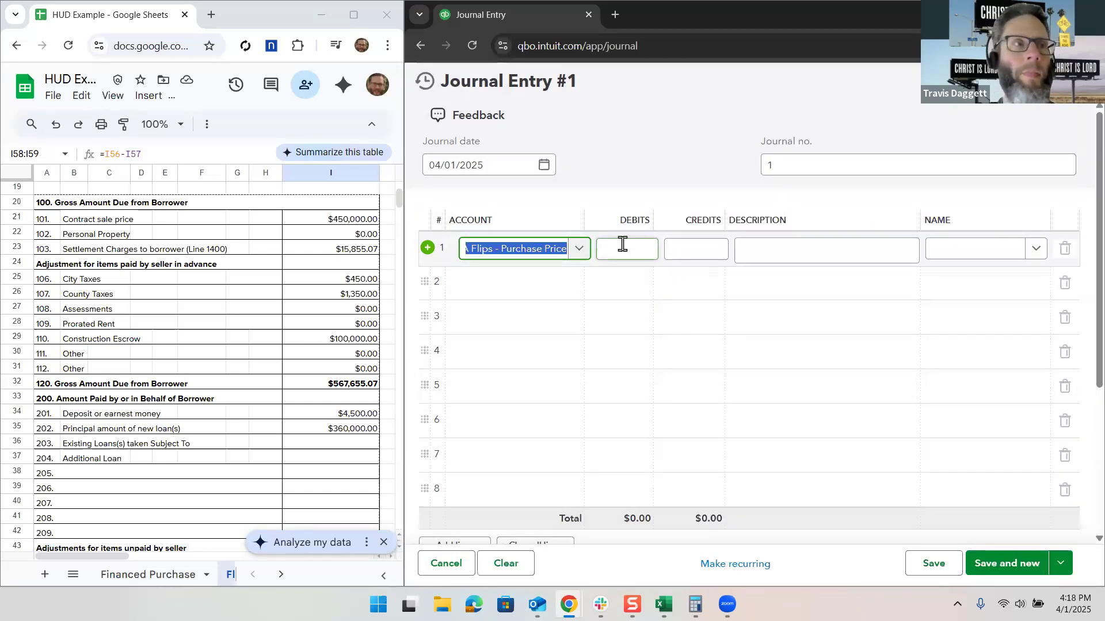
# Step: Enter a debit of 450,000 on line 1 with the description "Purchase"
pyautogui.click(622, 244)
pyautogui.write('450000')
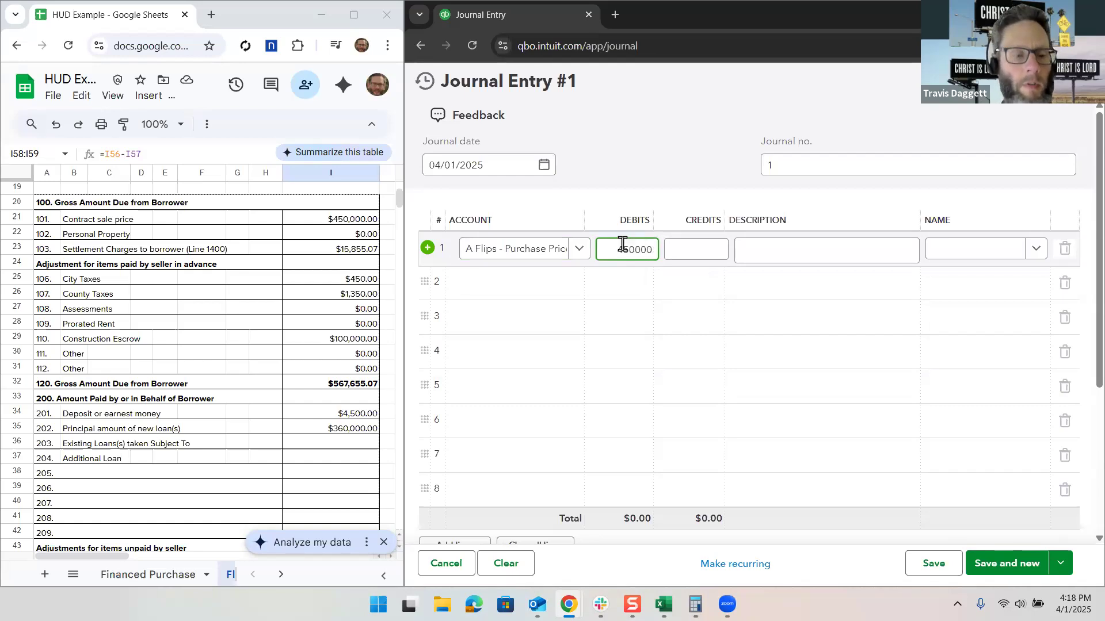
pyautogui.press('Tab')
pyautogui.write('Purchas')
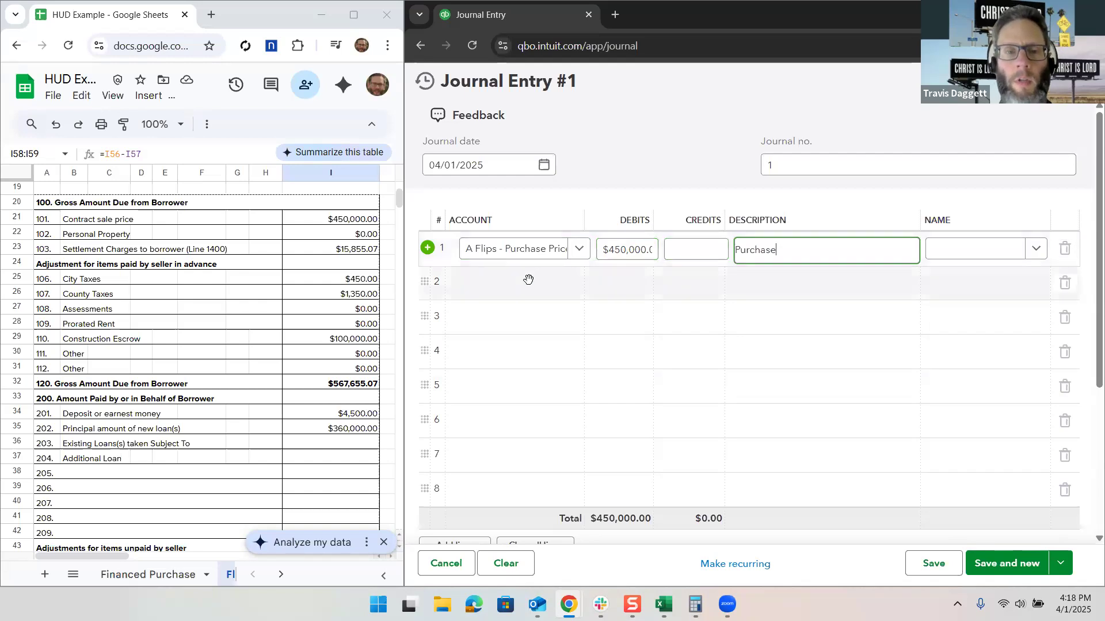
# Step: Start adding a new account named "E Flips - Debt Service" from the account field of journal line 2
pyautogui.click(528, 282)
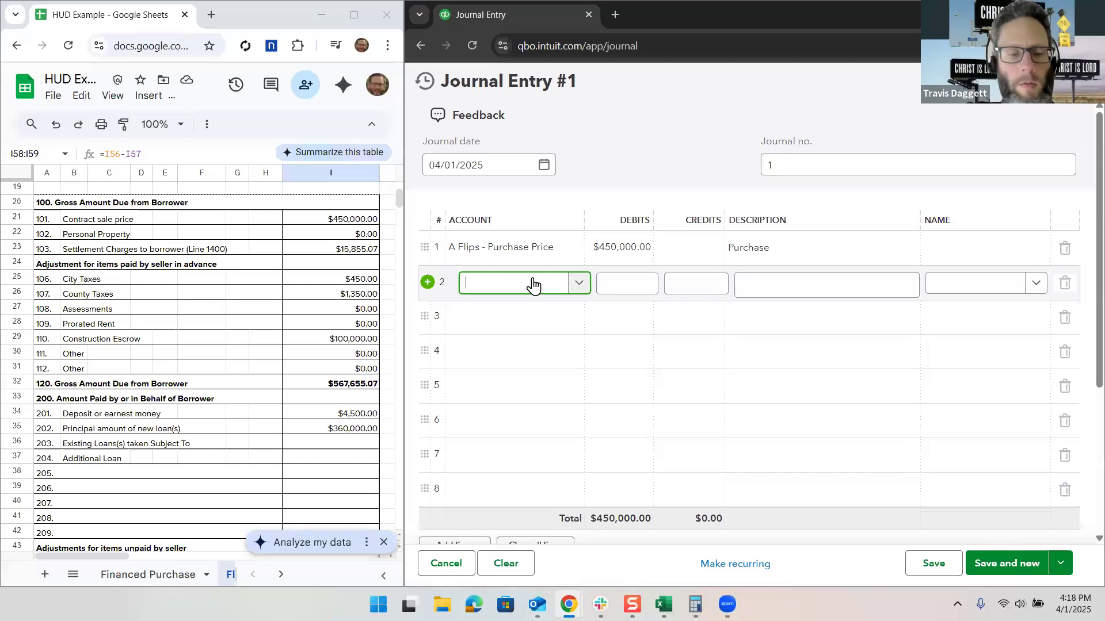
pyautogui.write('E Fl')
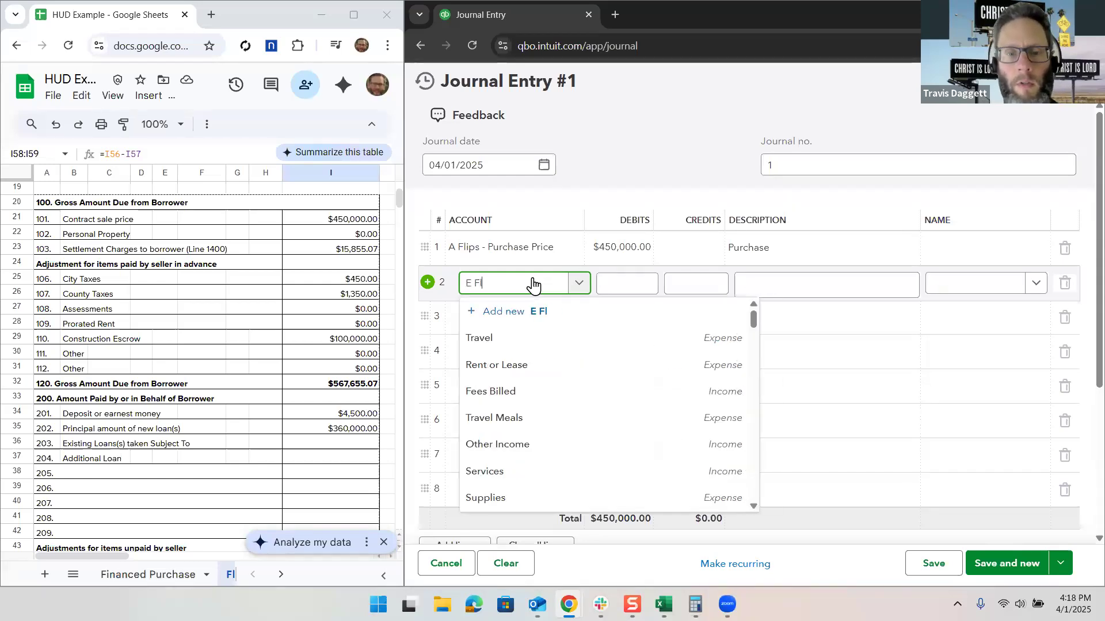
pyautogui.write('ips - Deb')
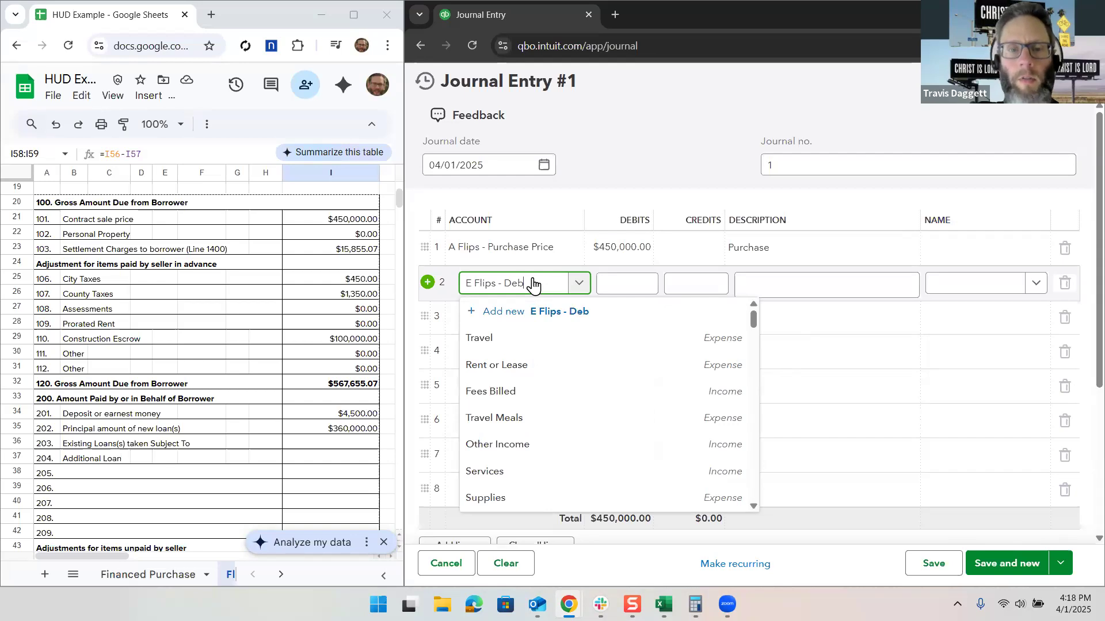
pyautogui.write('t Service')
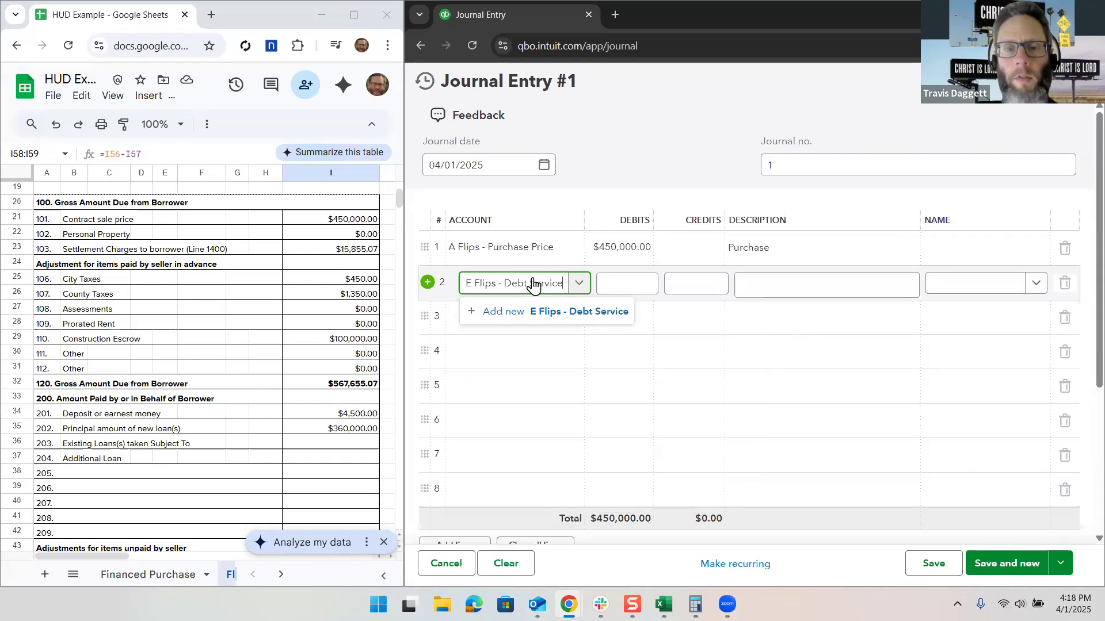
pyautogui.click(521, 315)
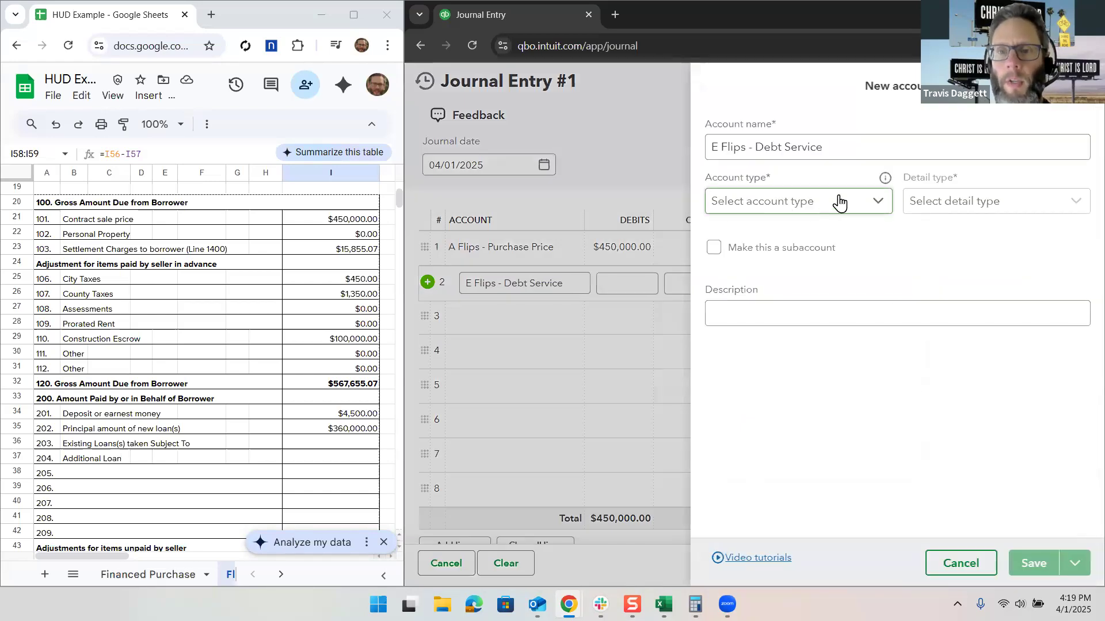
# Step: Set the debt service account's type to Cost of Goods Sold and detail type to Other Costs of Services - COS, and save it
pyautogui.click(843, 203)
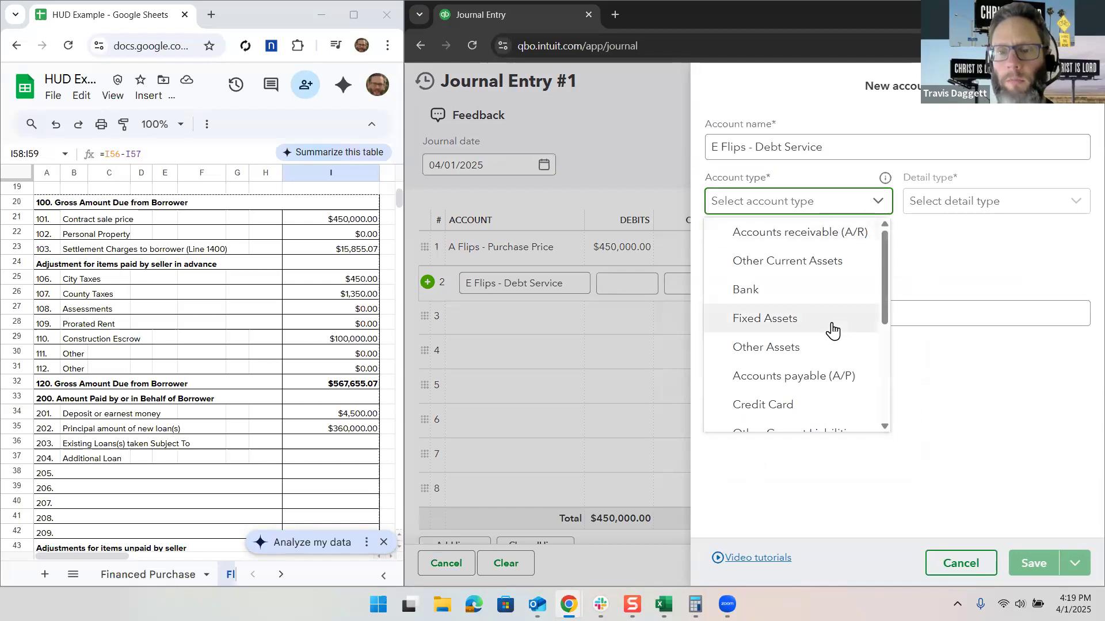
pyautogui.scroll(-3, 831, 329)
pyautogui.scroll(-1, 832, 330)
pyautogui.click(819, 364)
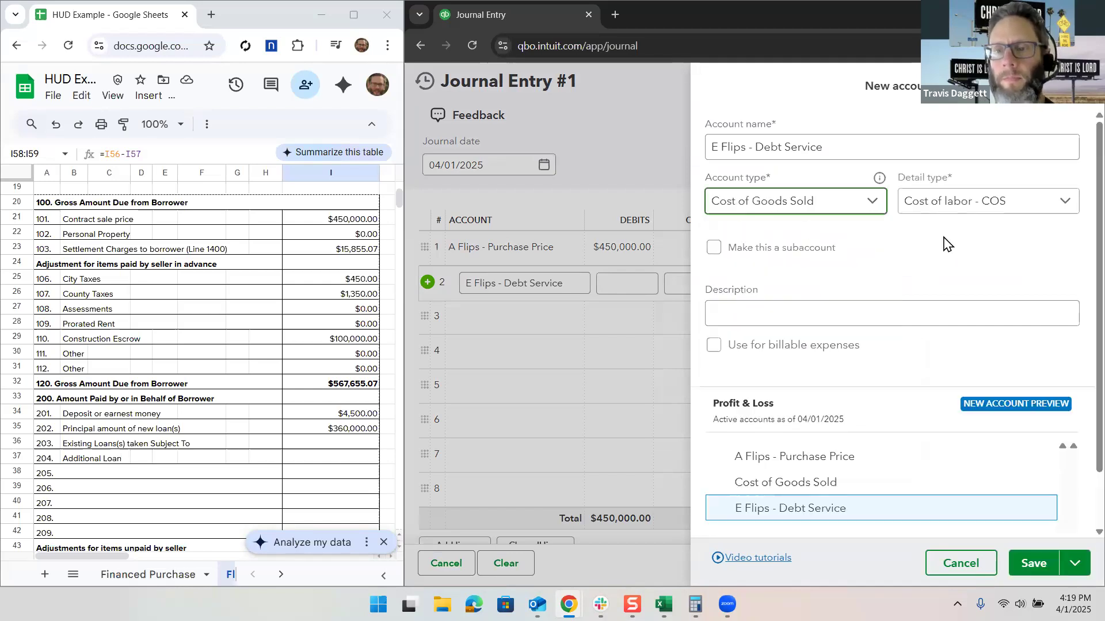
pyautogui.click(965, 213)
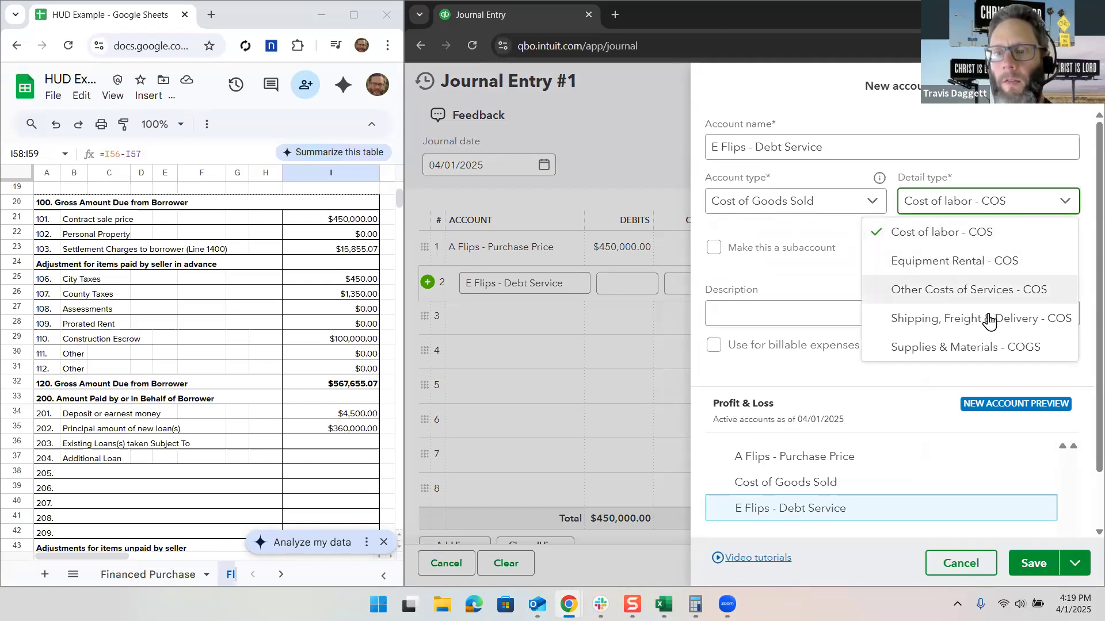
pyautogui.click(995, 296)
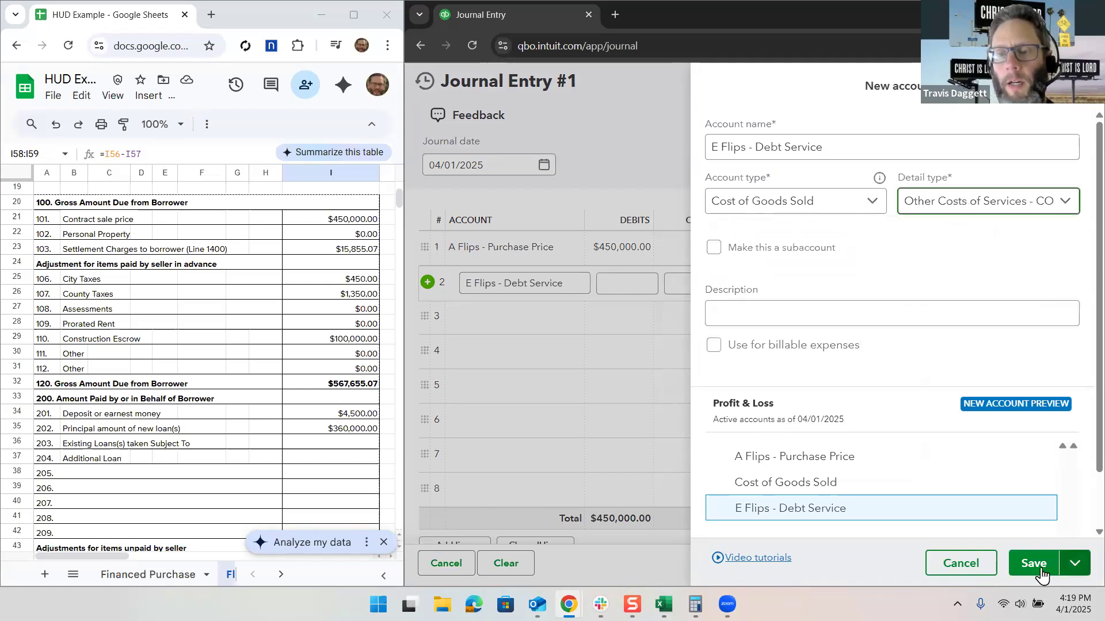
pyautogui.click(1039, 569)
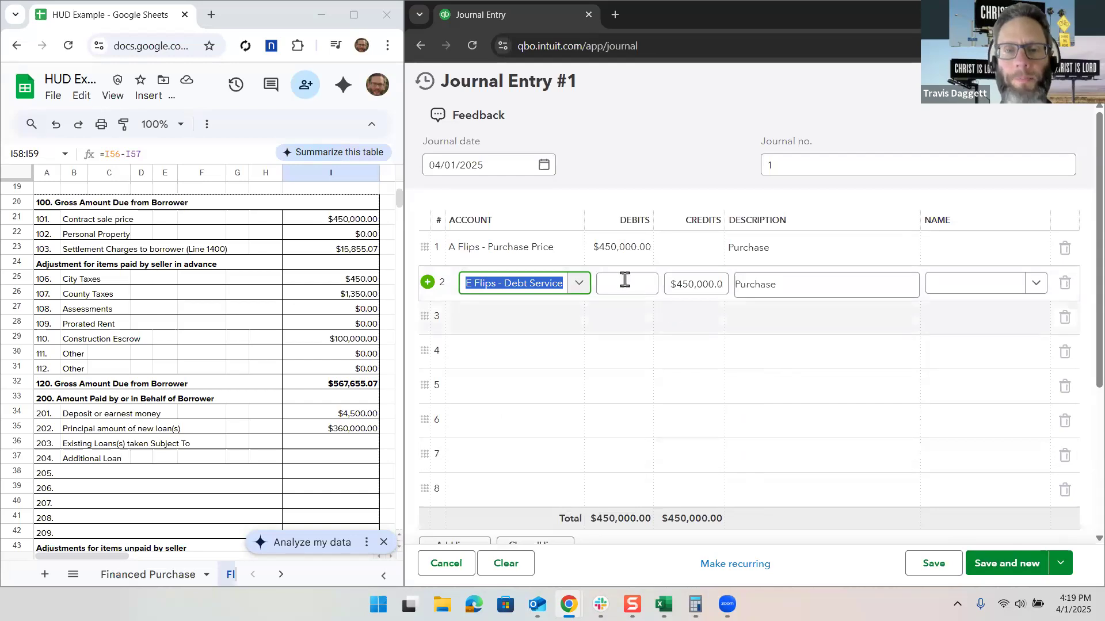
# Step: Enter a debit of 8,000 on line 2 with the description "Points"
pyautogui.click(625, 280)
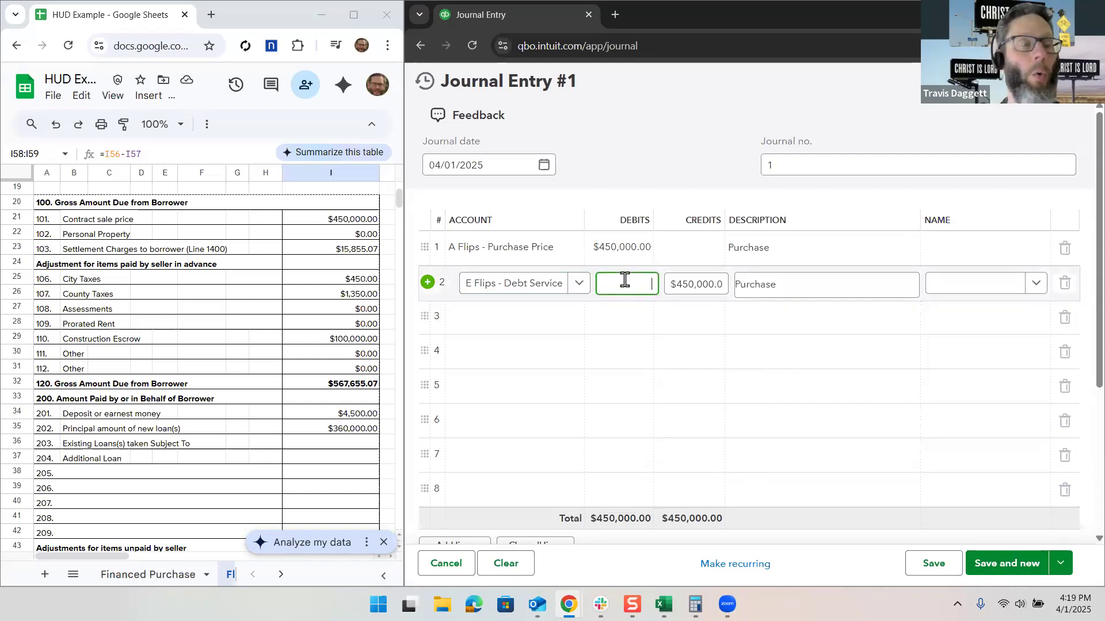
pyautogui.write('8,000')
pyautogui.press('Tab')
pyautogui.press('Tab')
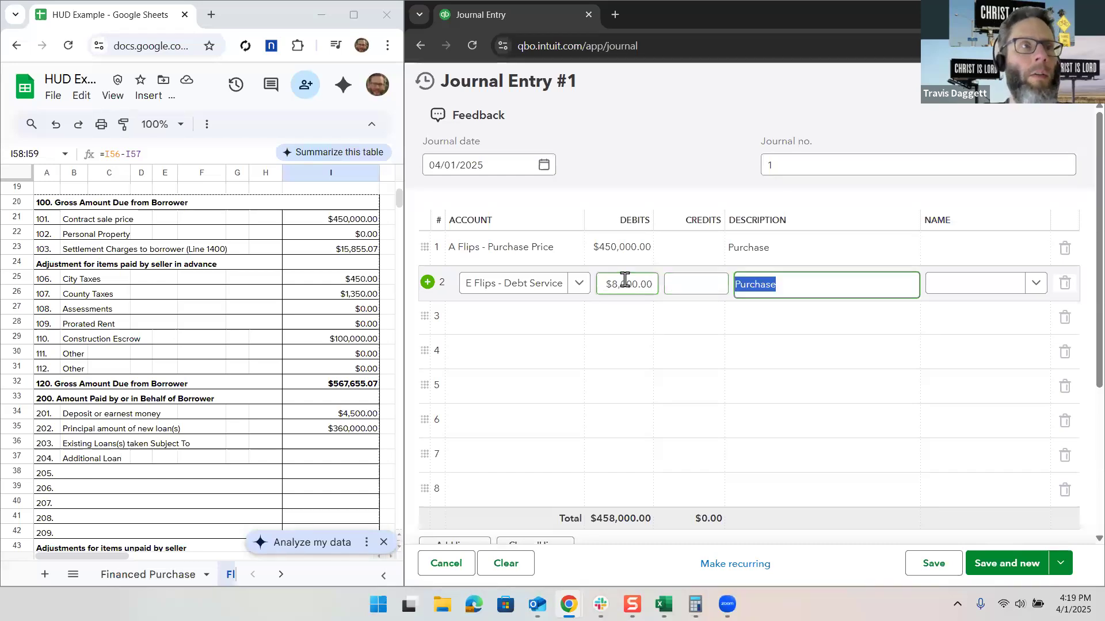
pyautogui.write('Point')
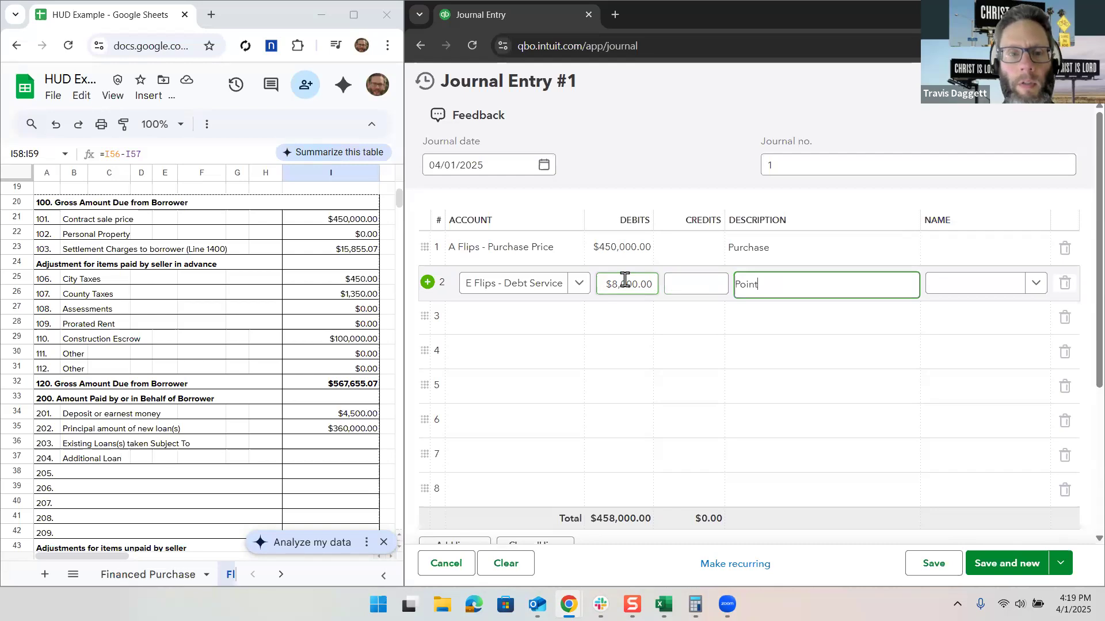
pyautogui.write('s')
# Step: Switch to the HUD spreadsheet and examine the loan-related settlement charges and the amounts paid from the borrower's funds
pyautogui.click(337, 345)
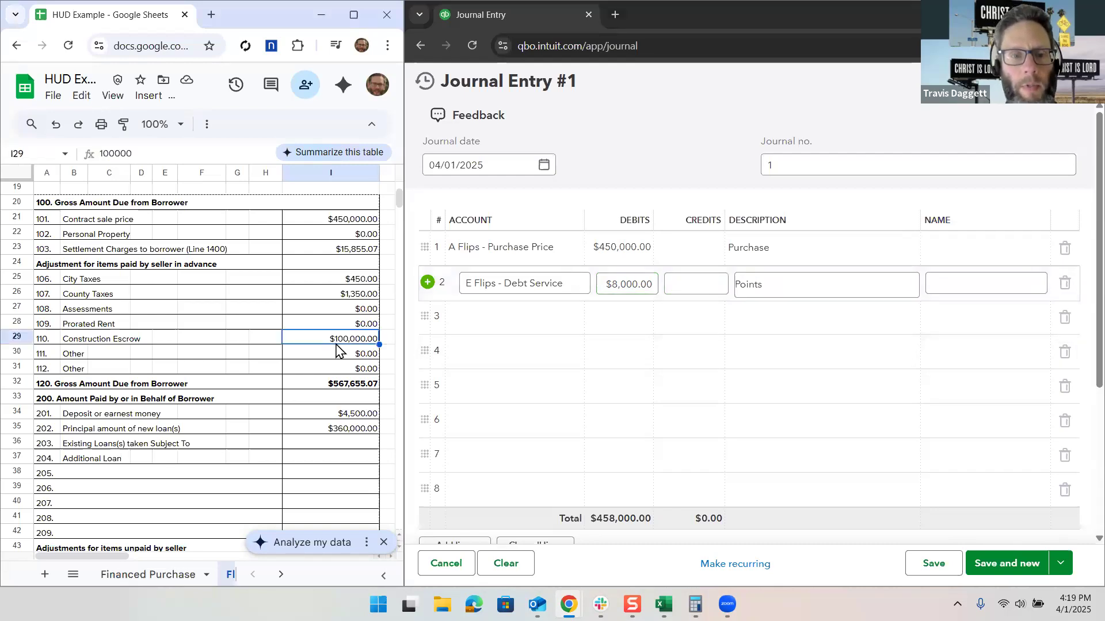
pyautogui.scroll(-15, 336, 344)
pyautogui.hscroll(4, 336, 344)
pyautogui.hscroll(4, 336, 344)
pyautogui.scroll(5, 336, 345)
pyautogui.hscroll(-6, 279, 396)
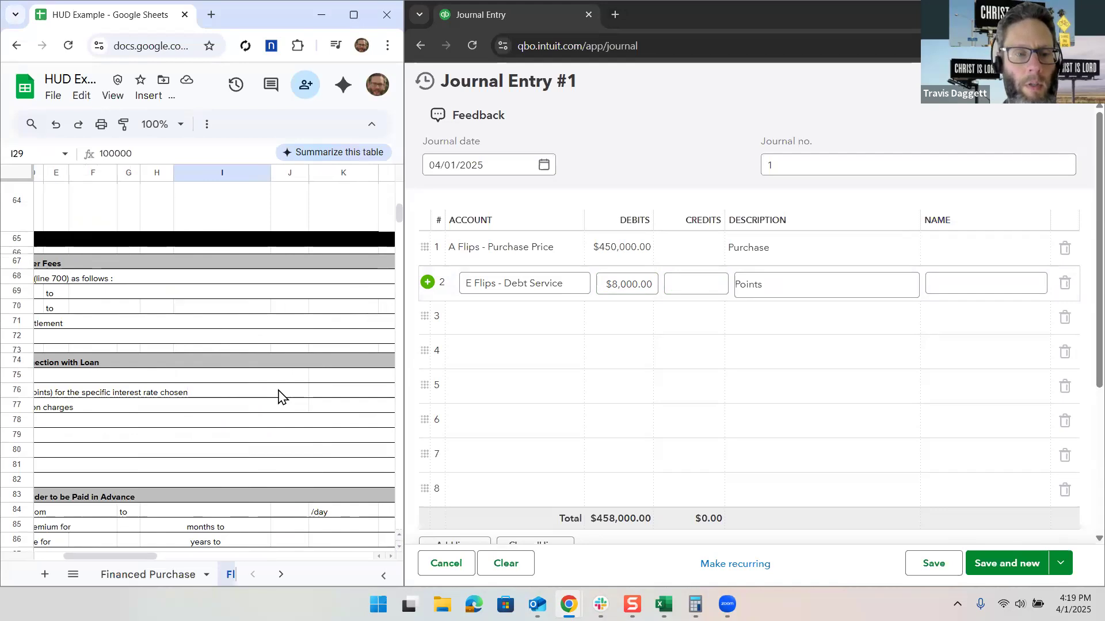
pyautogui.hscroll(-2, 279, 396)
pyautogui.hscroll(6, 279, 396)
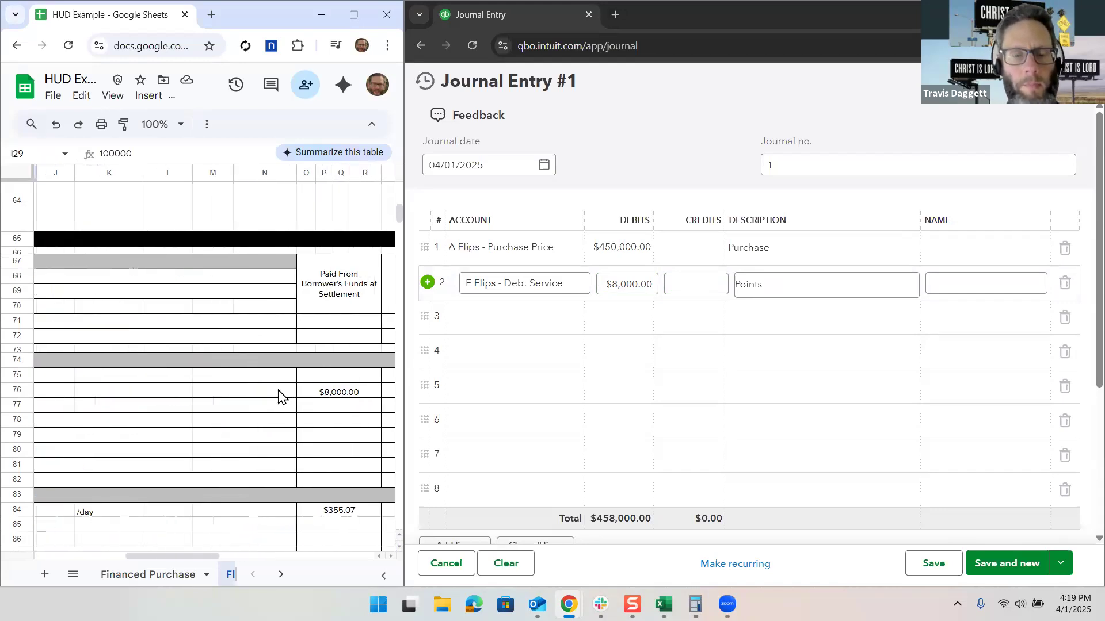
# Step: Assign journal line 3 to the "E Flips - Debt Service" account and enter a debit of 355.07
pyautogui.click(505, 321)
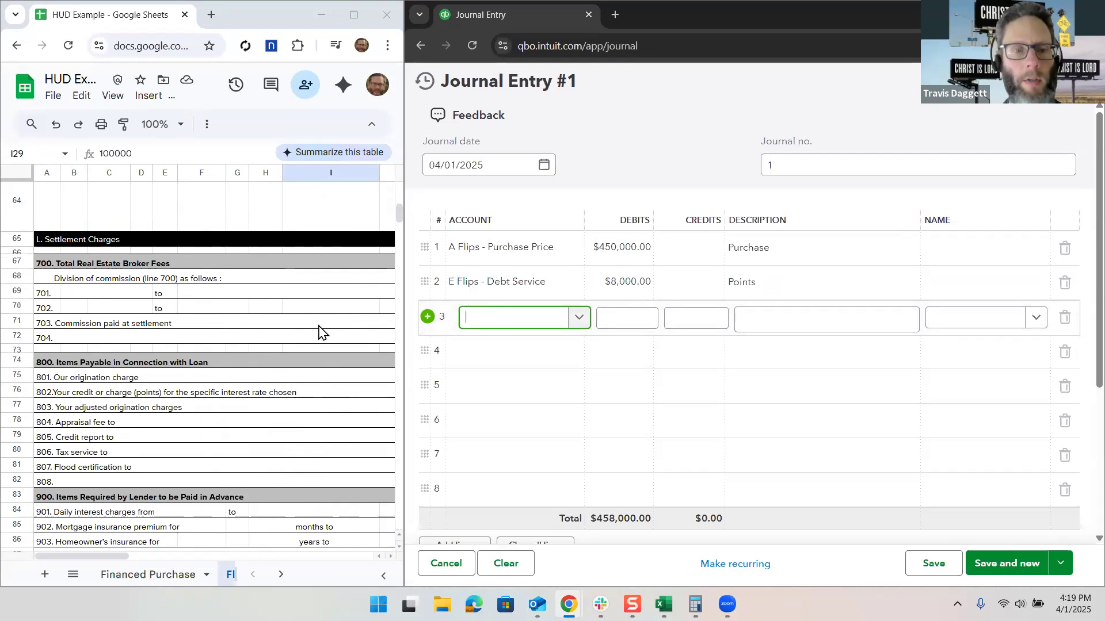
pyautogui.hscroll(6, 318, 332)
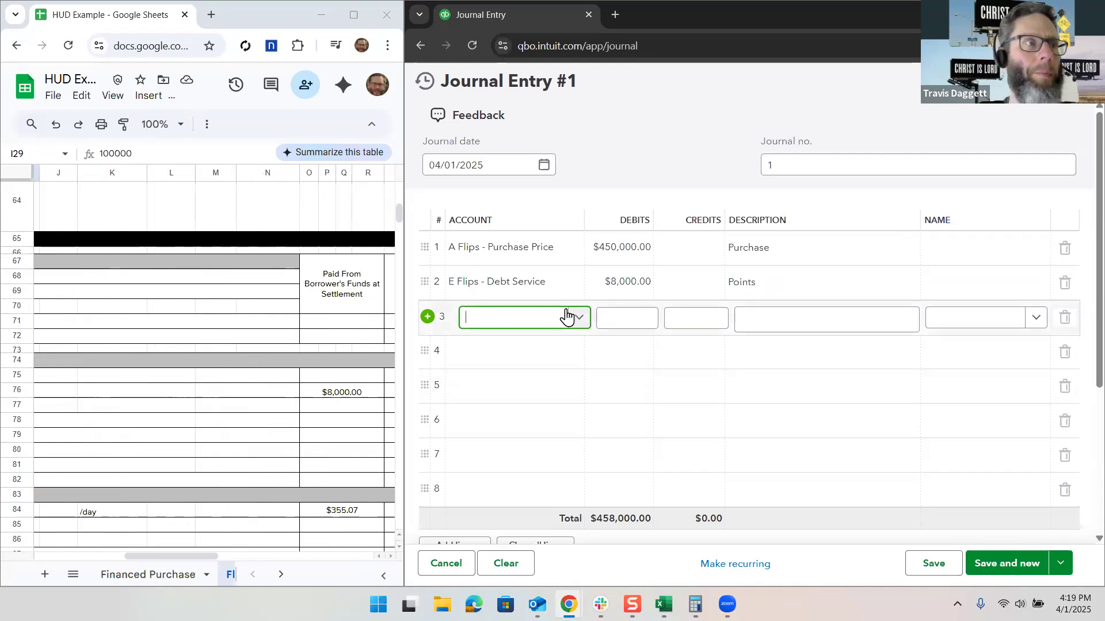
pyautogui.write('E')
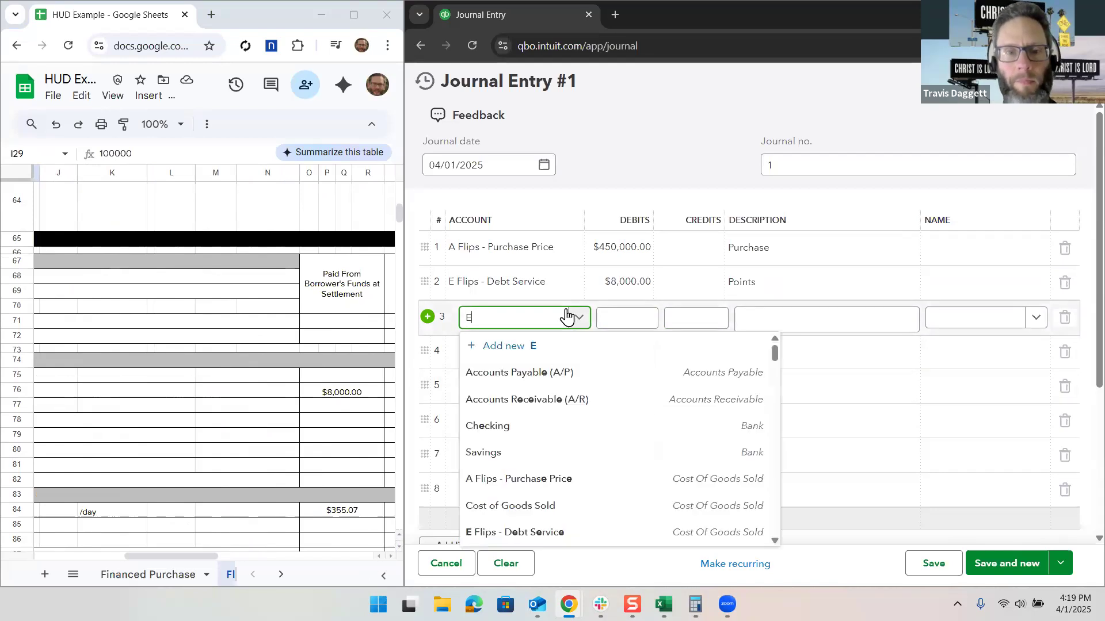
pyautogui.write(' Flips')
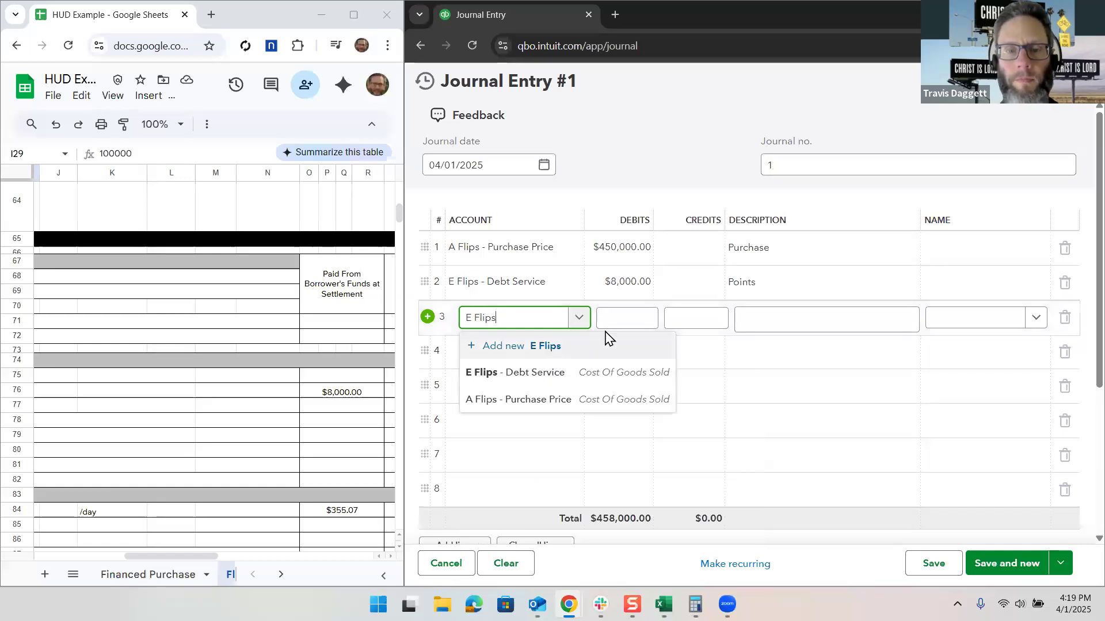
pyautogui.click(624, 320)
pyautogui.write('355.07')
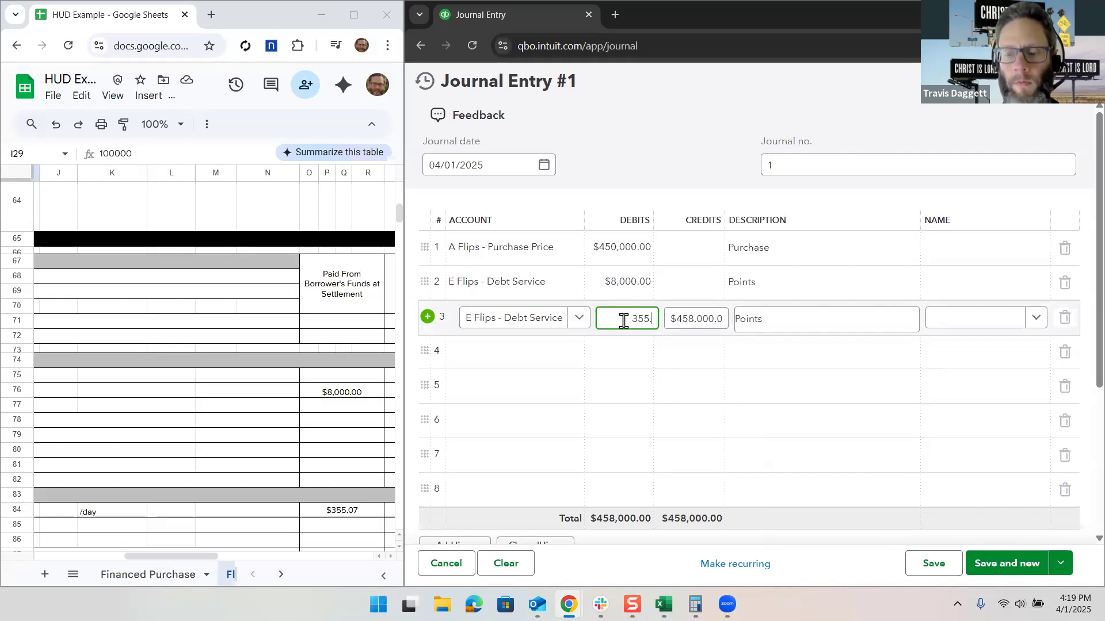
# Step: Replace the description on line 3 with "Daily interest"
pyautogui.press('Tab')
pyautogui.press('Tab')
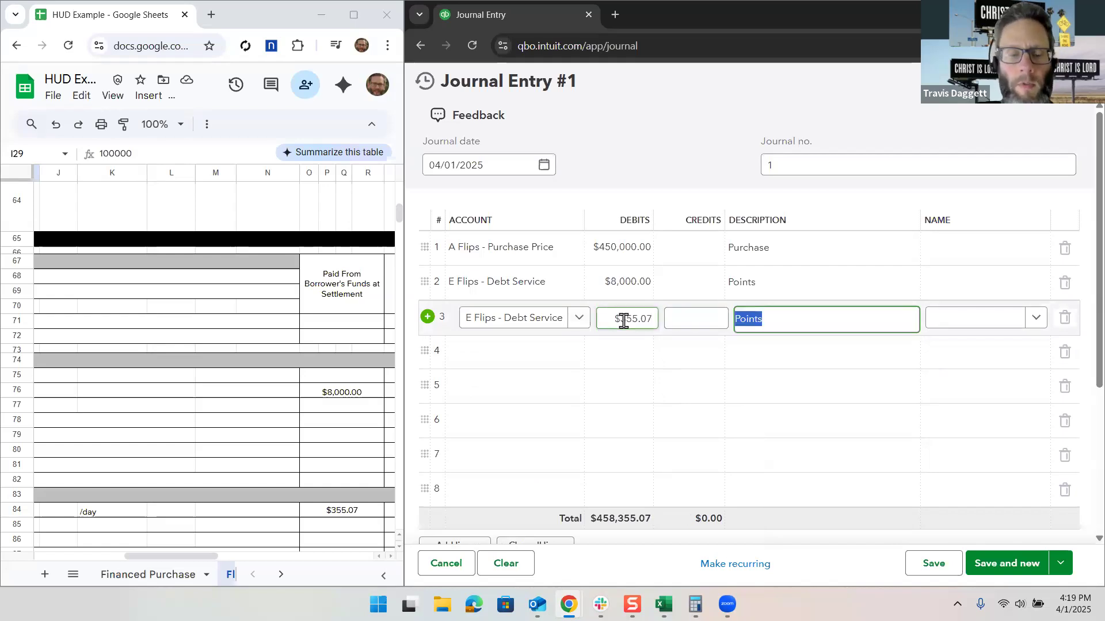
pyautogui.press('BackSpace')
pyautogui.write('Daily interest')
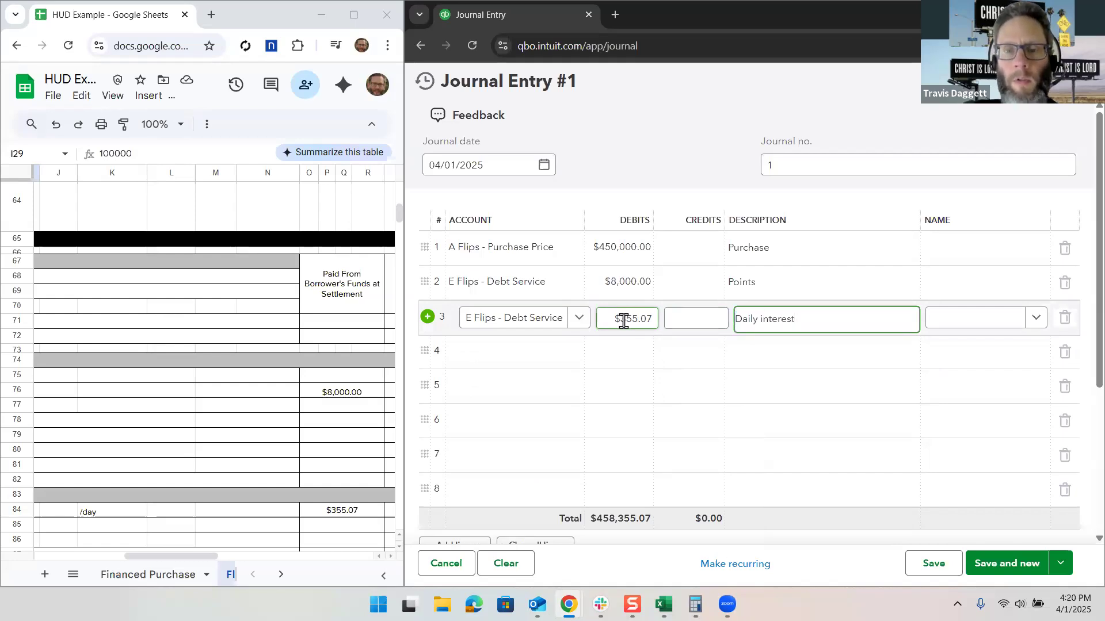
pyautogui.press('Return')
pyautogui.press('BackSpace')
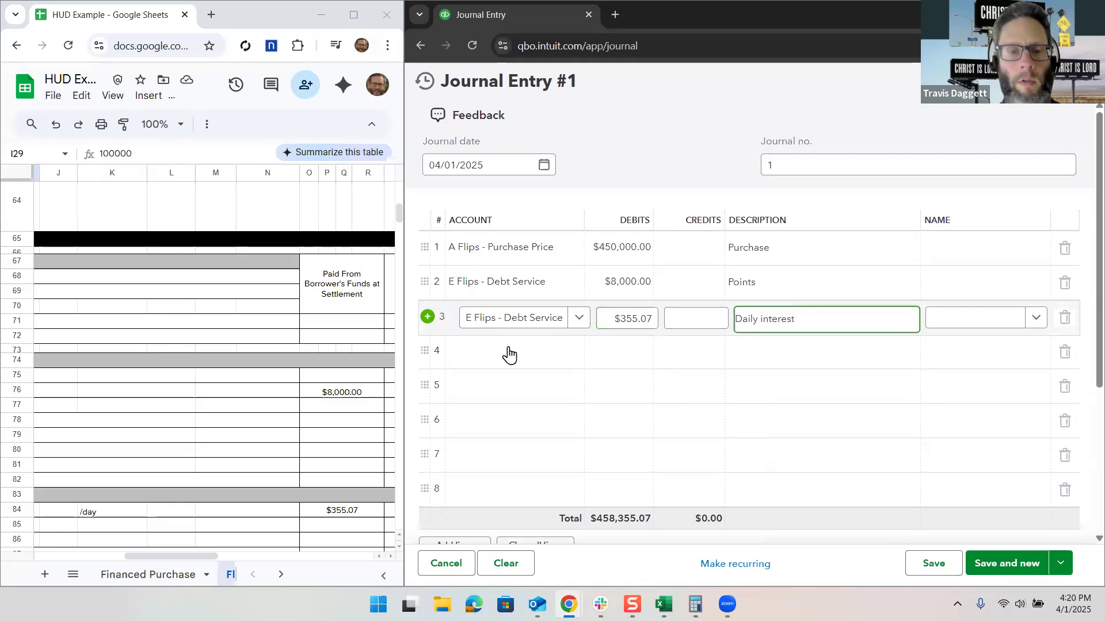
# Step: Start adding a new account named "B Flips - Buying Costs" from the account field of journal line 4
pyautogui.click(431, 353)
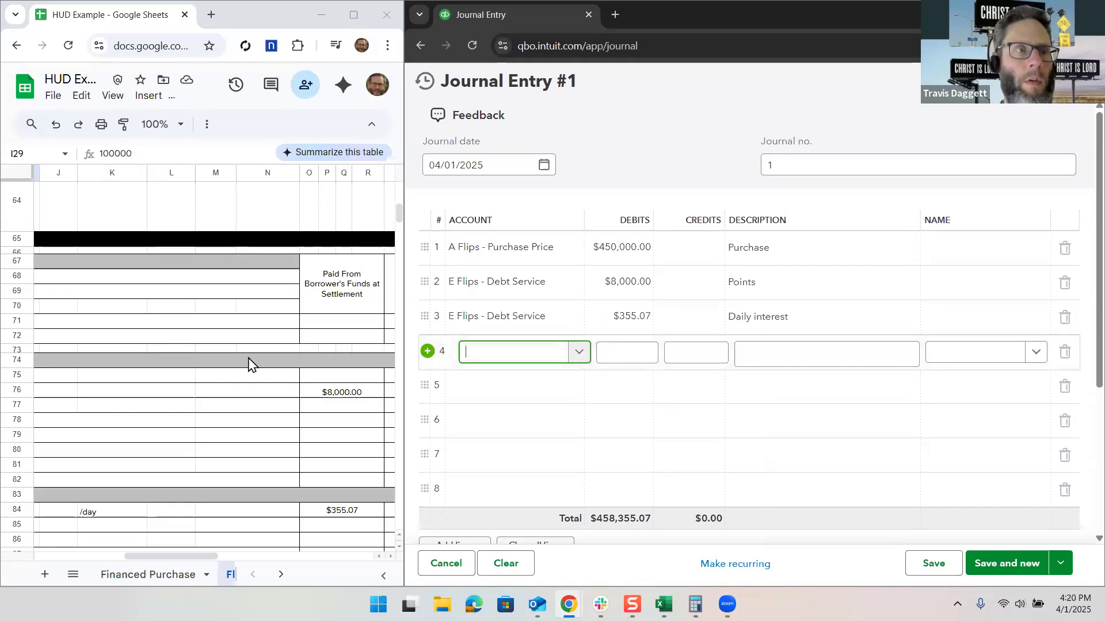
pyautogui.hscroll(-5, 219, 366)
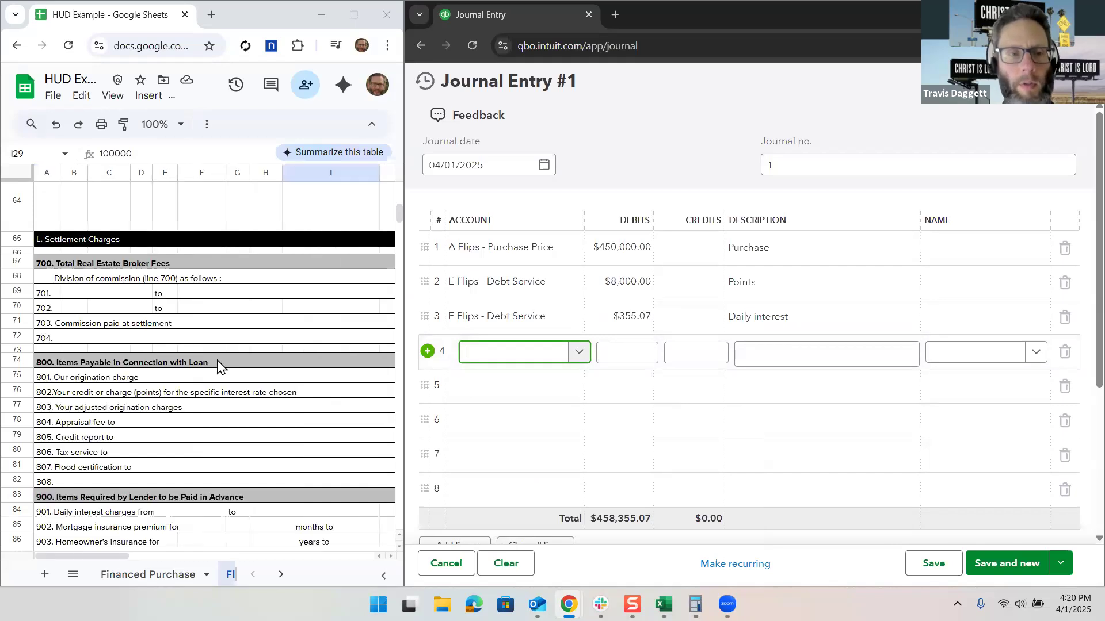
pyautogui.scroll(12, 219, 365)
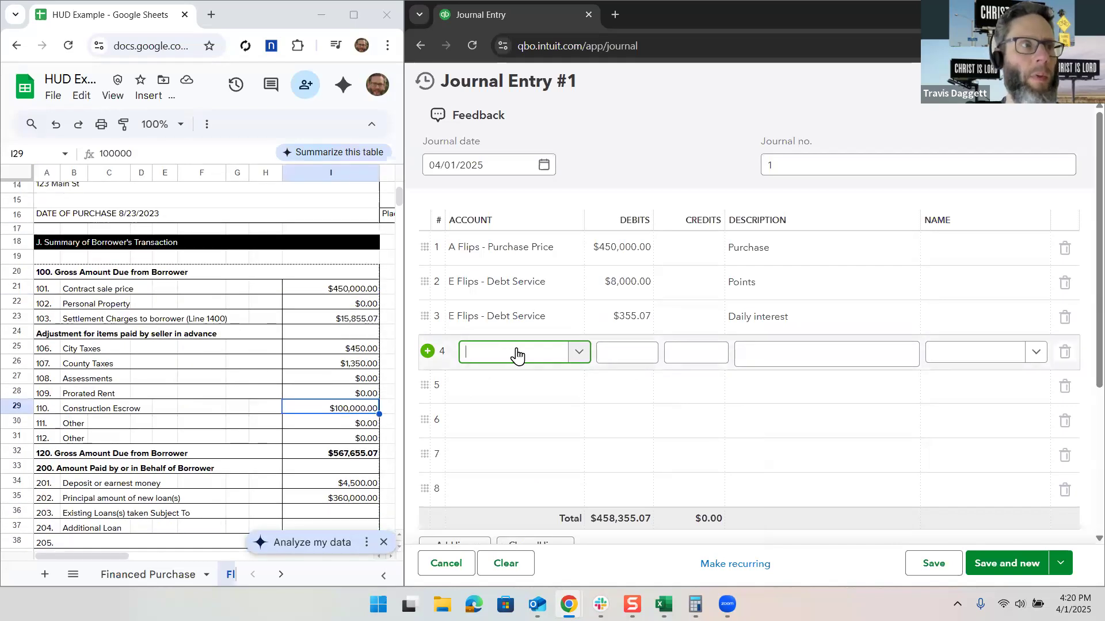
pyautogui.write('B Fl')
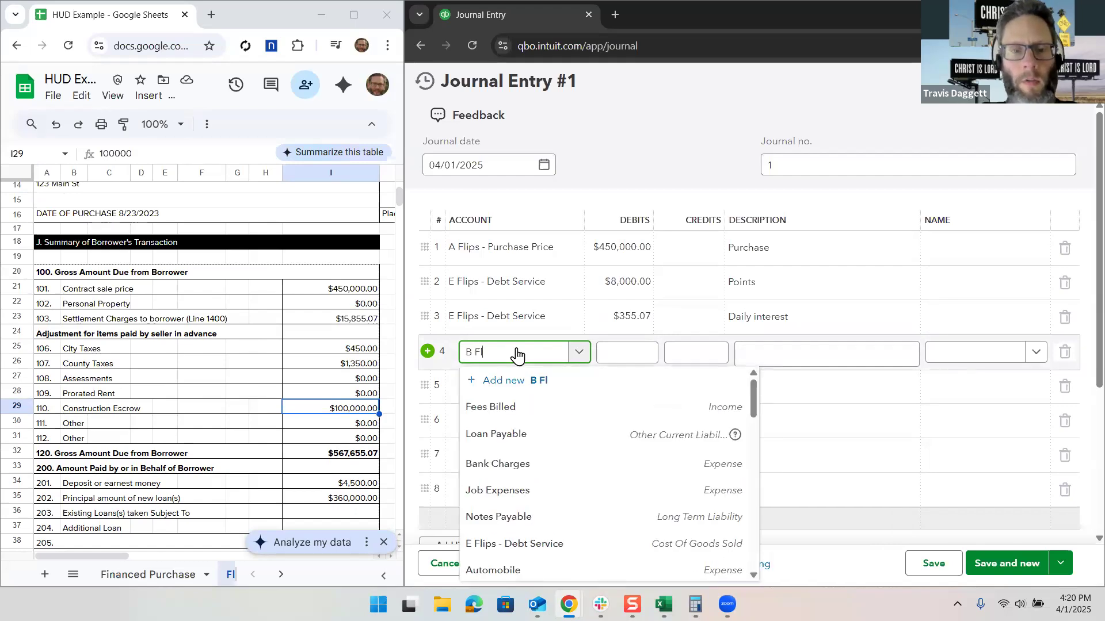
pyautogui.write('ips - Buying Costs')
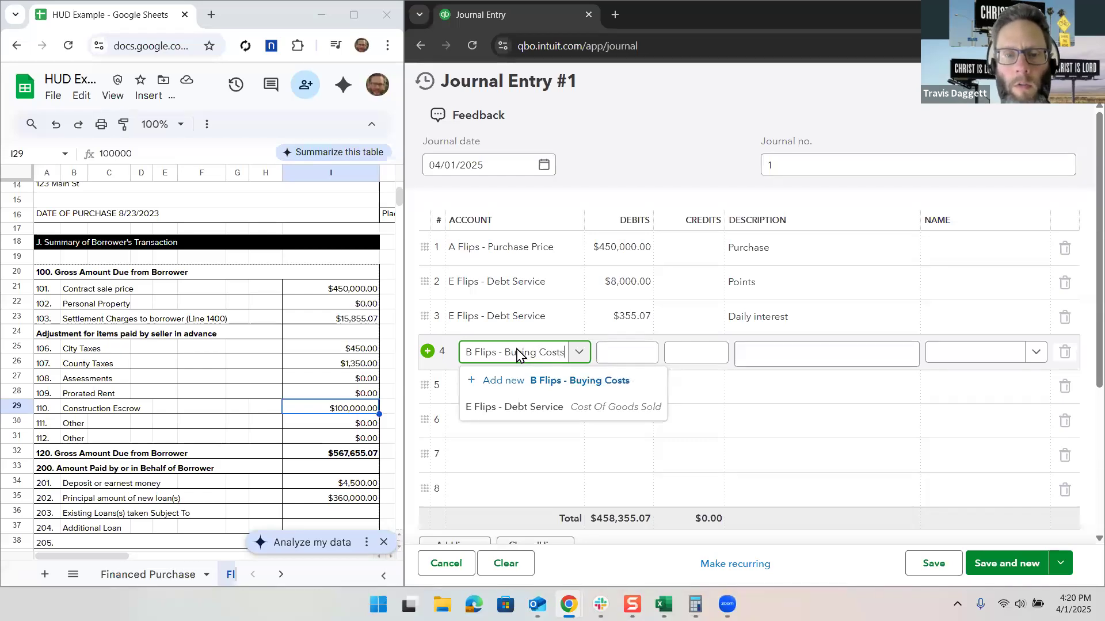
pyautogui.press('Return')
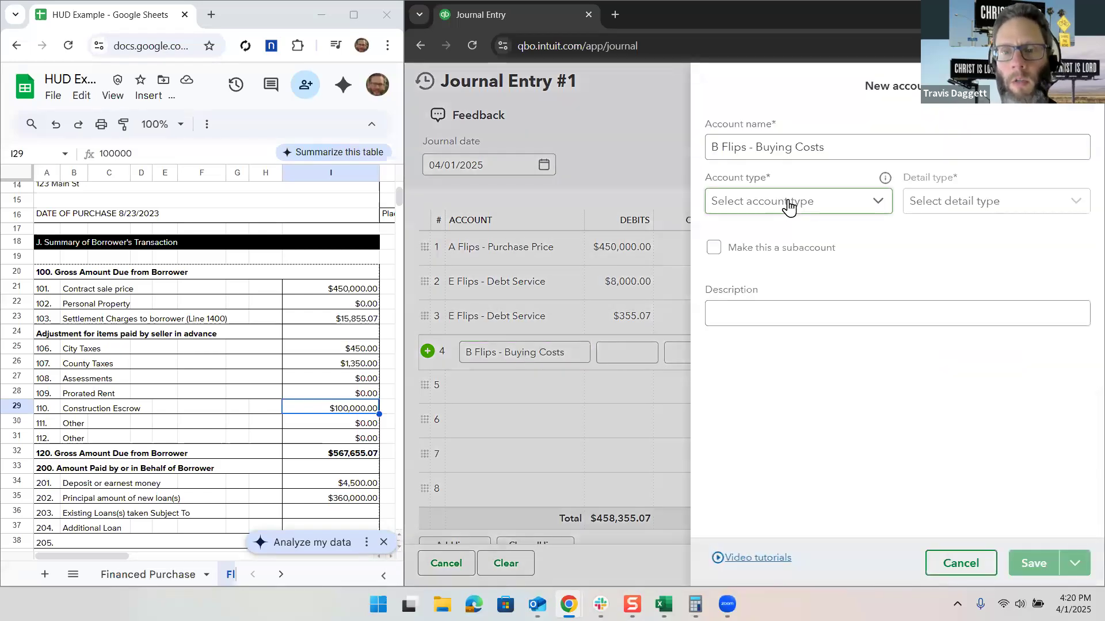
# Step: Set the buying costs account's type to Cost of Goods Sold and detail type to Other Costs of Services - COS, and save it
pyautogui.click(784, 207)
pyautogui.scroll(-4, 786, 339)
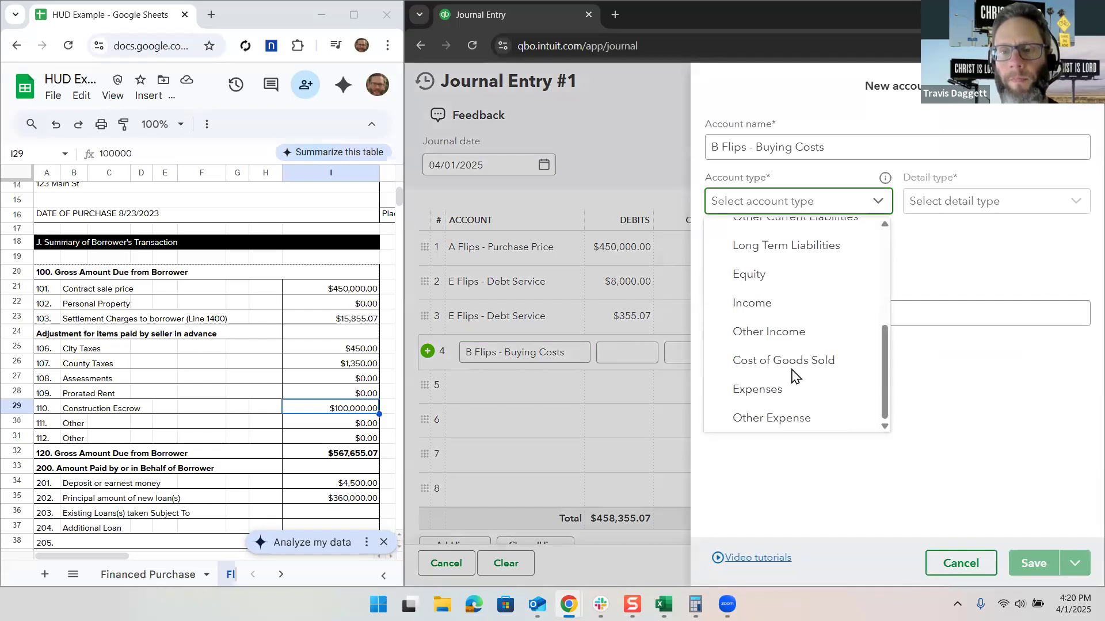
pyautogui.click(792, 367)
pyautogui.click(952, 208)
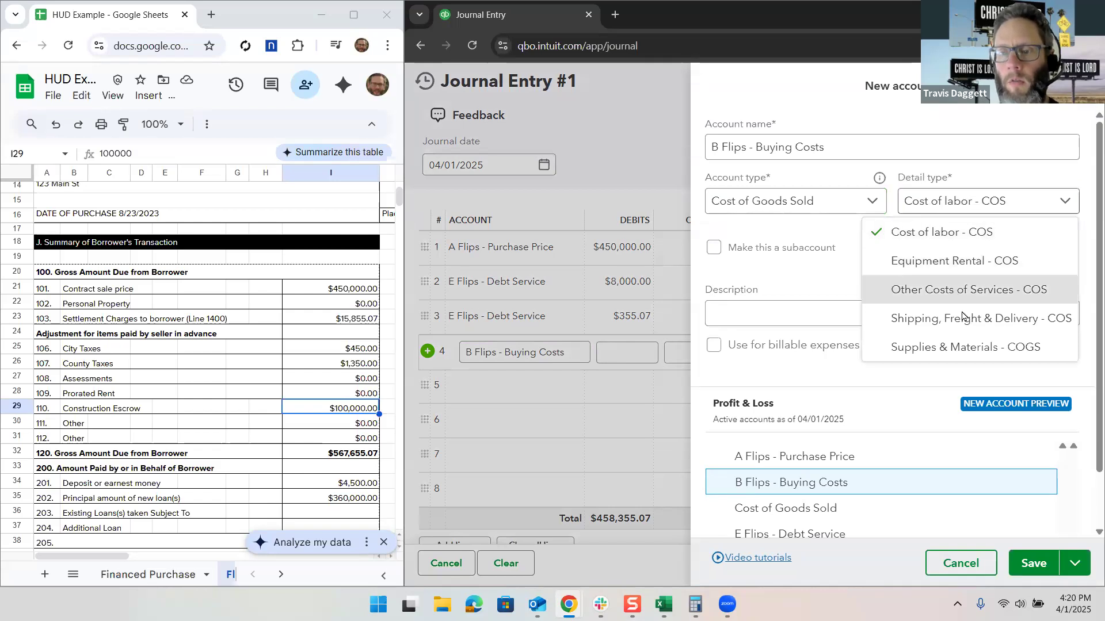
pyautogui.click(962, 291)
pyautogui.click(1034, 563)
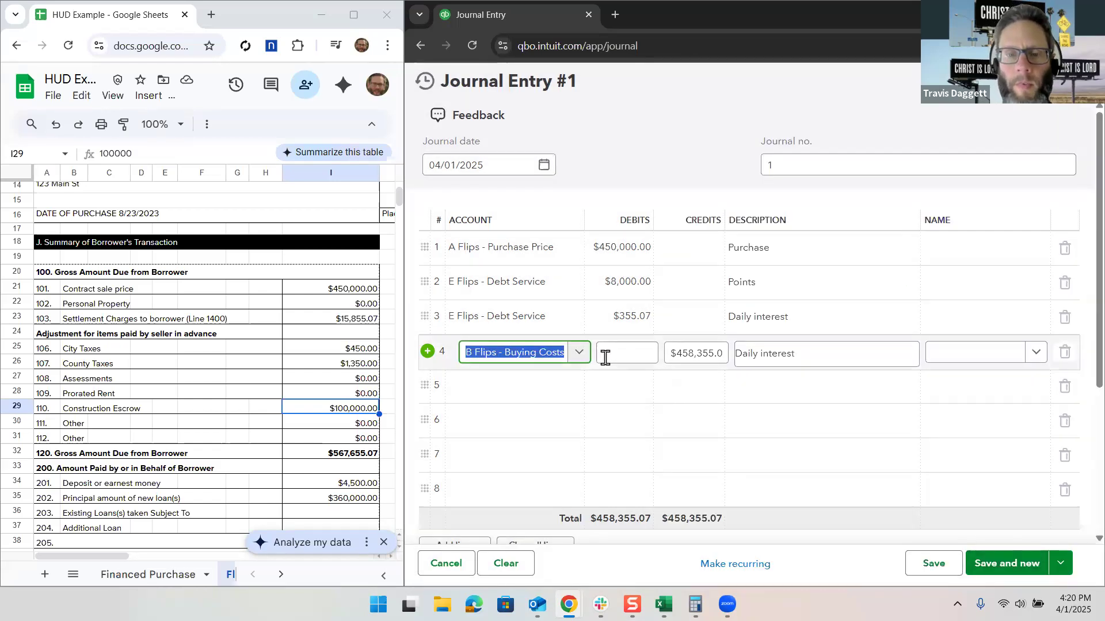
# Step: Clear the debit and credit amounts on line 4 and set its description to "Remaining Closing Costs"
pyautogui.click(613, 359)
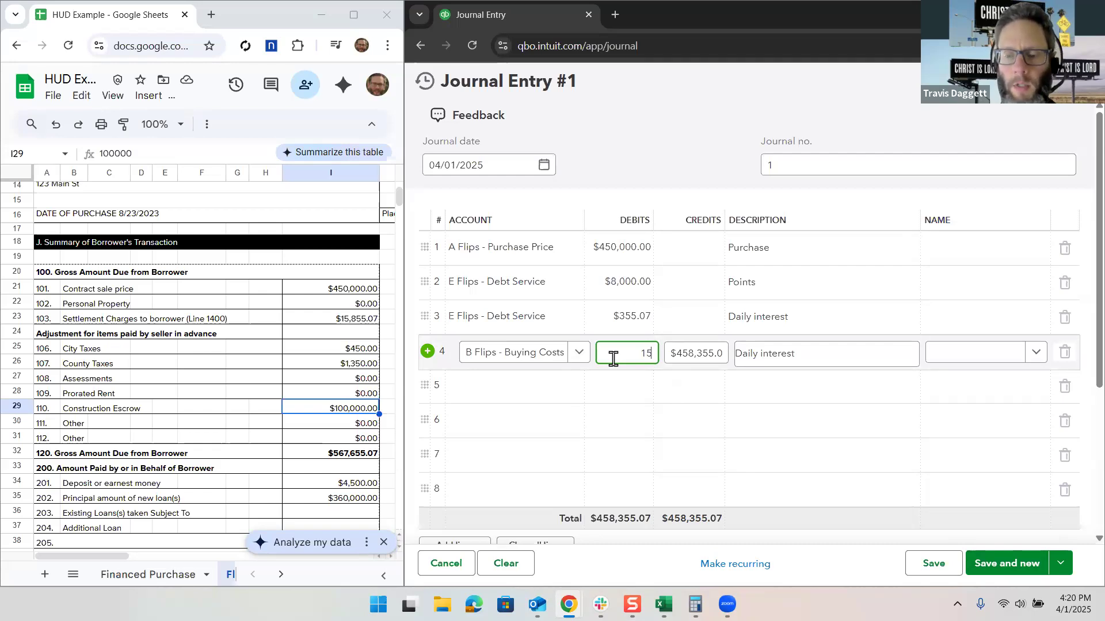
pyautogui.press('BackSpace')
pyautogui.press('BackSpace')
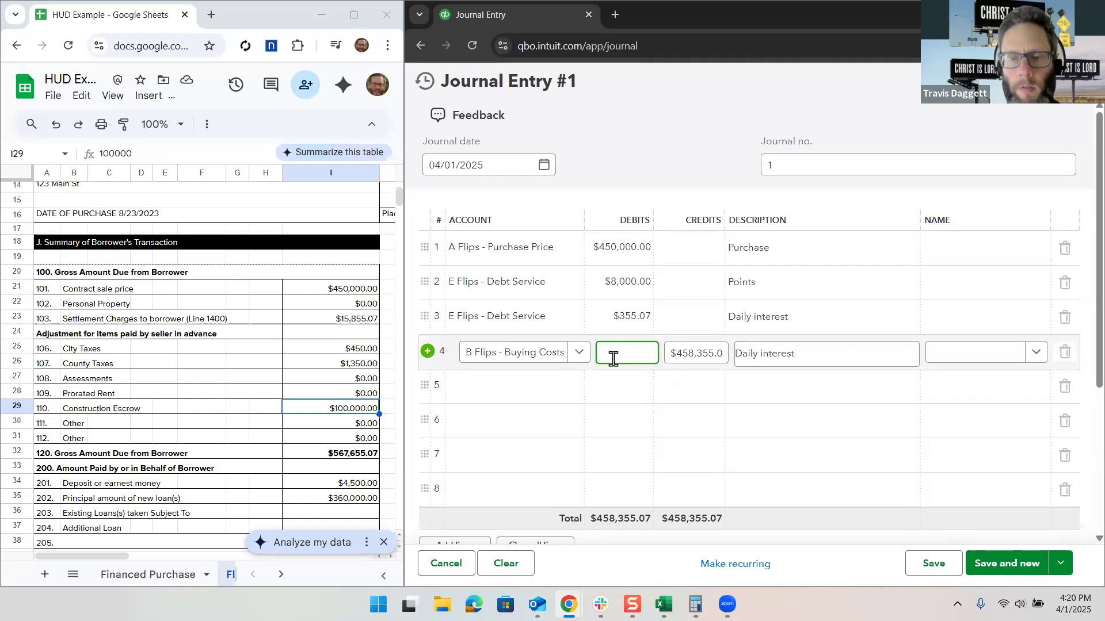
pyautogui.click(687, 355)
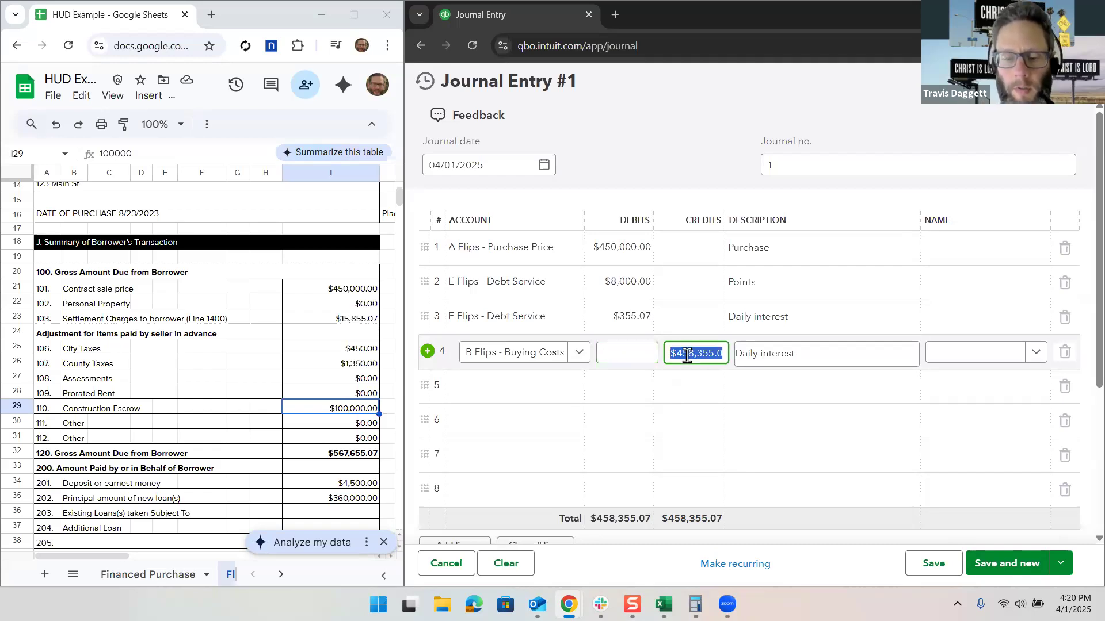
pyautogui.press('BackSpace')
pyautogui.press('Tab')
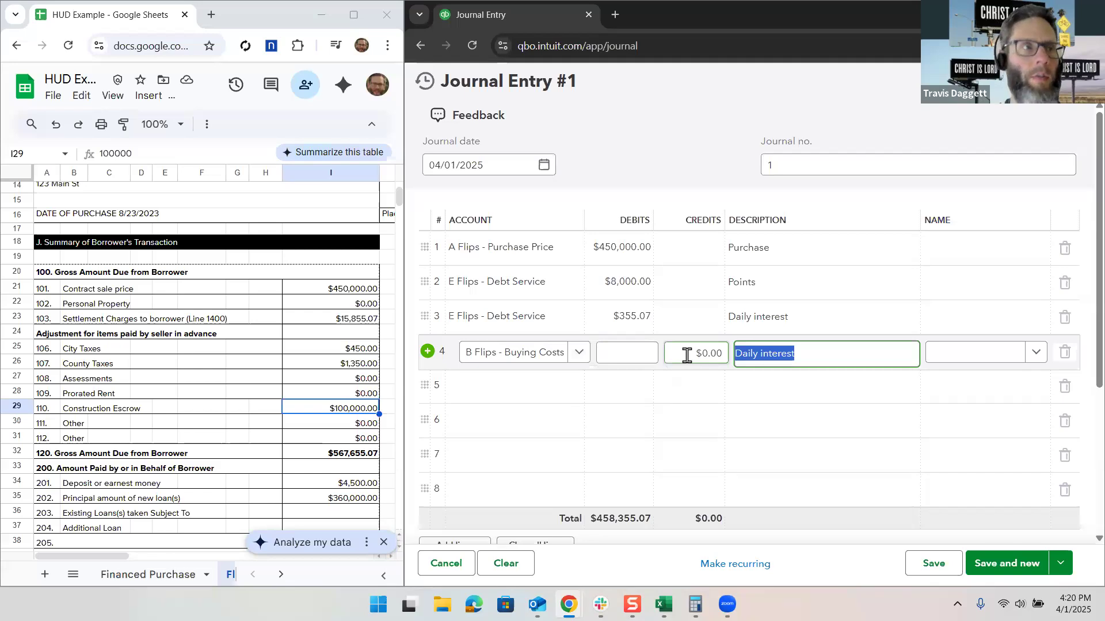
pyautogui.write('Rem')
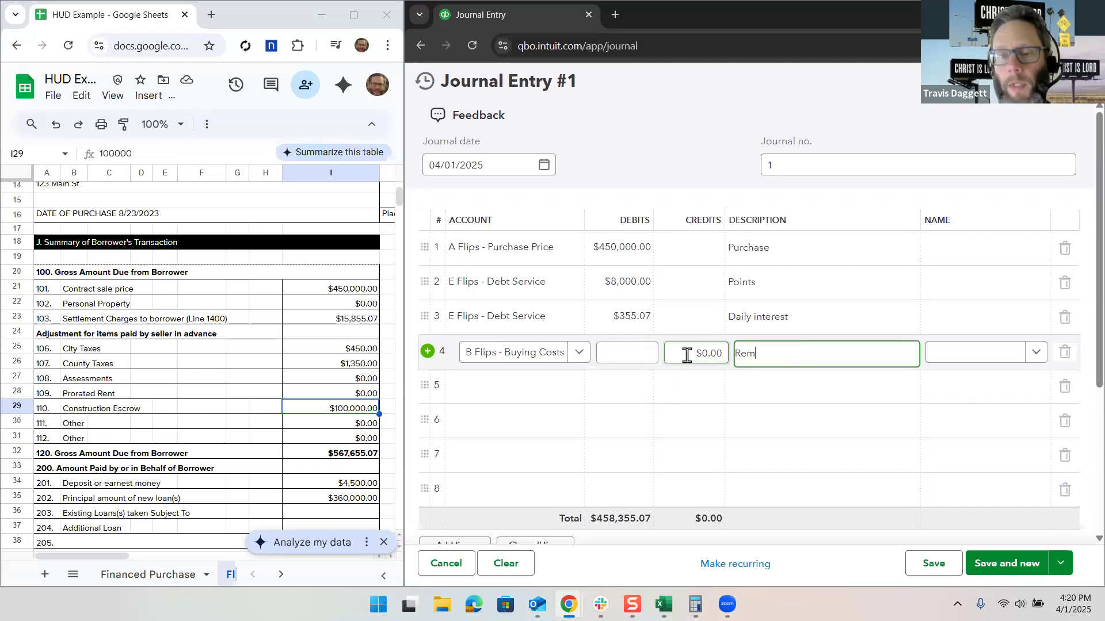
pyautogui.write('aining Closing ')
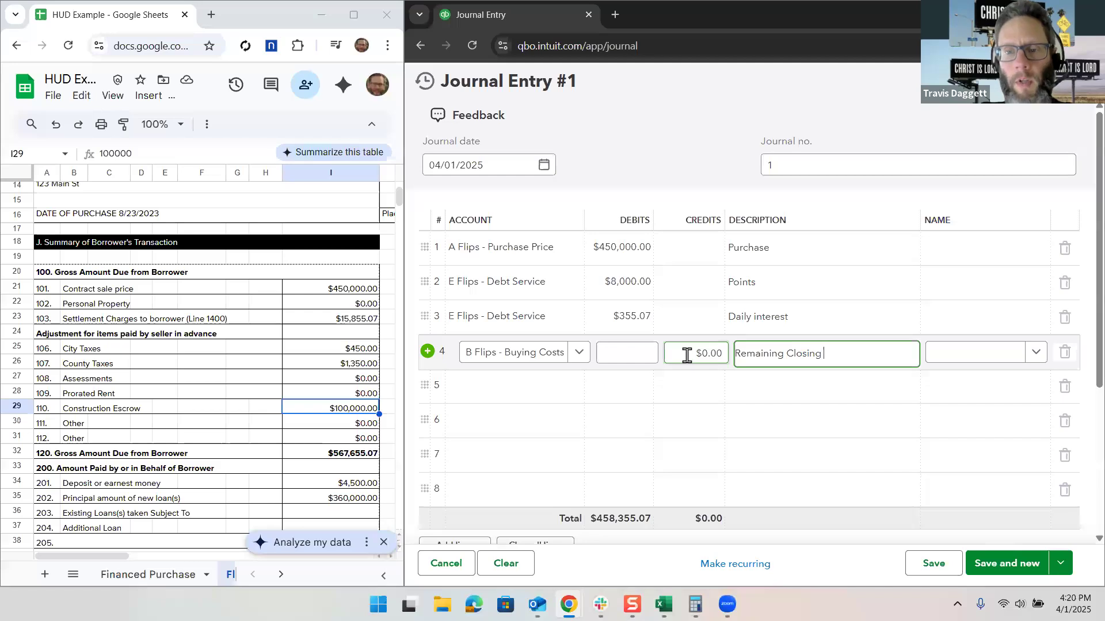
pyautogui.write('Costs')
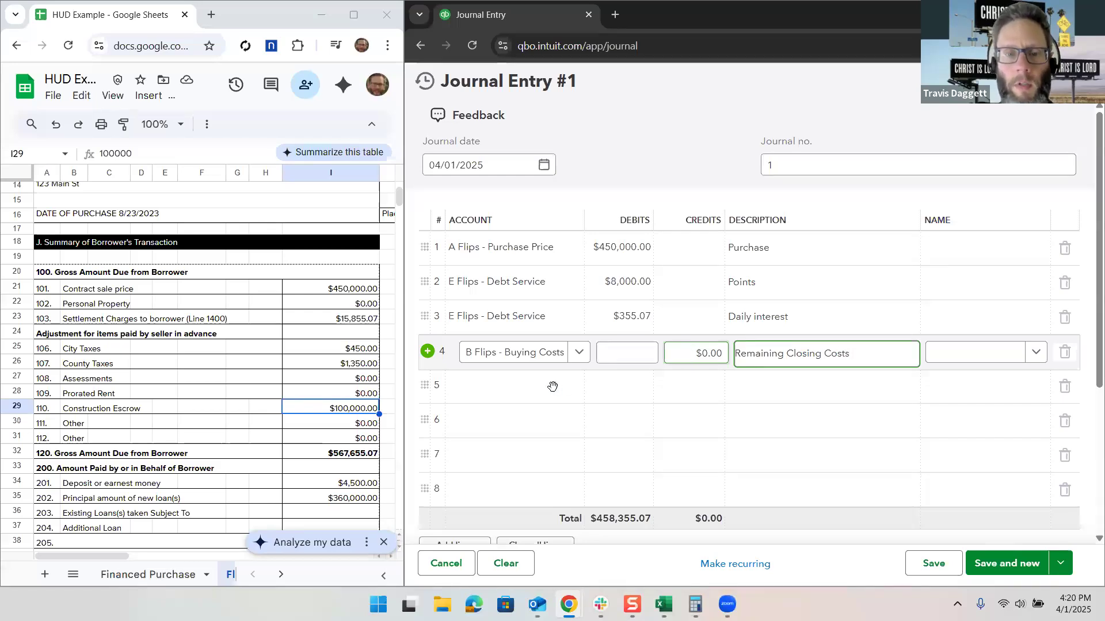
# Step: Start adding a new account named "C Flips - Holding Costs" from the account field of journal line 5
pyautogui.click(551, 389)
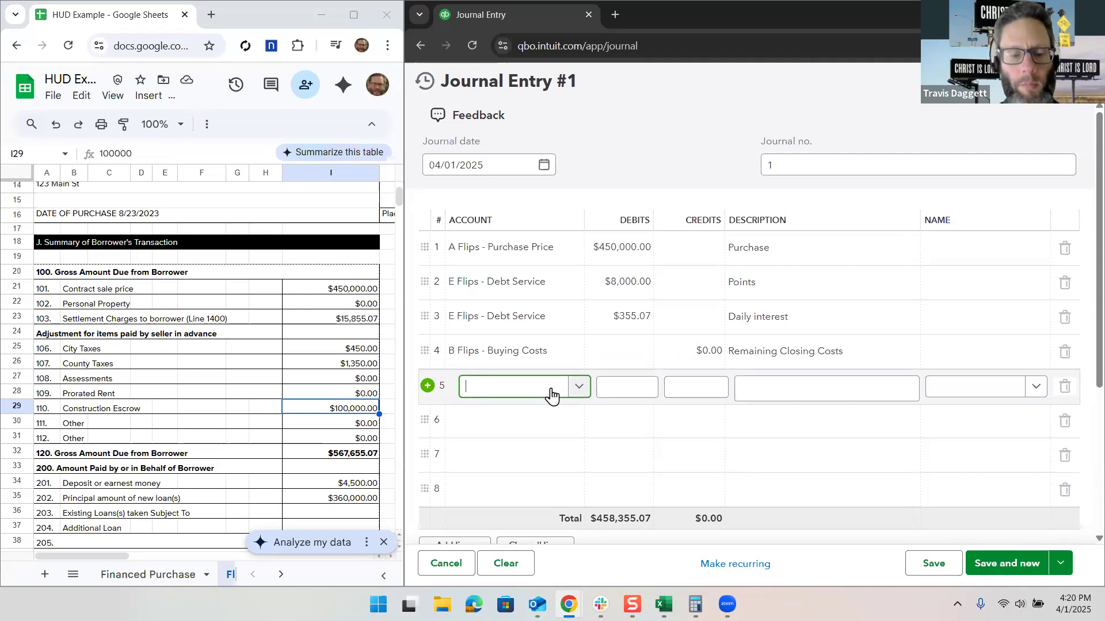
pyautogui.write('C Flip')
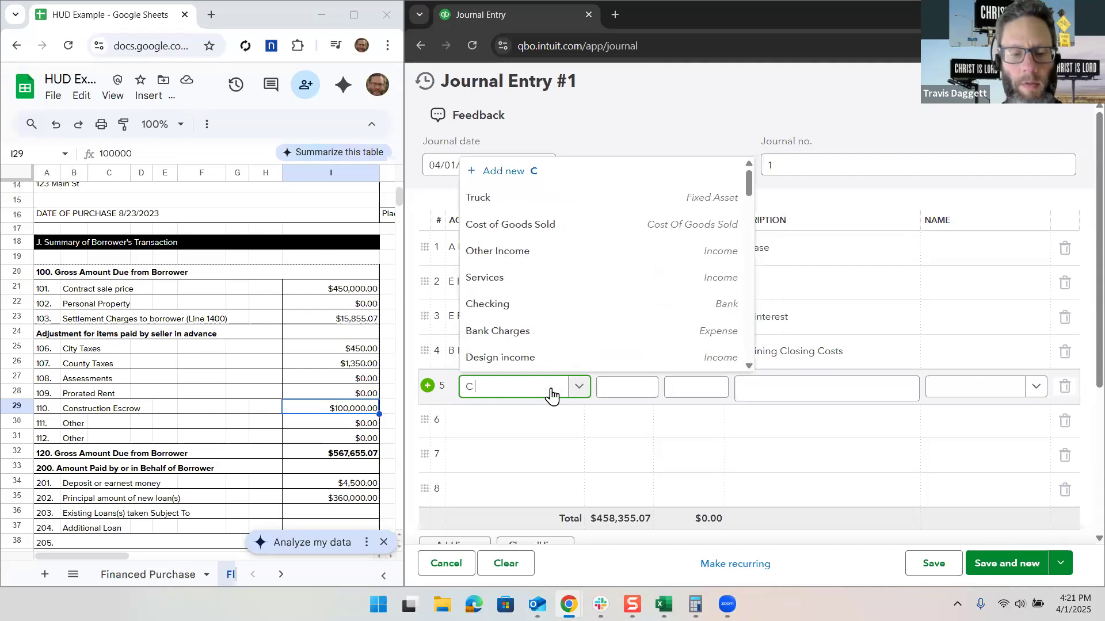
pyautogui.write('s - Holding Costs')
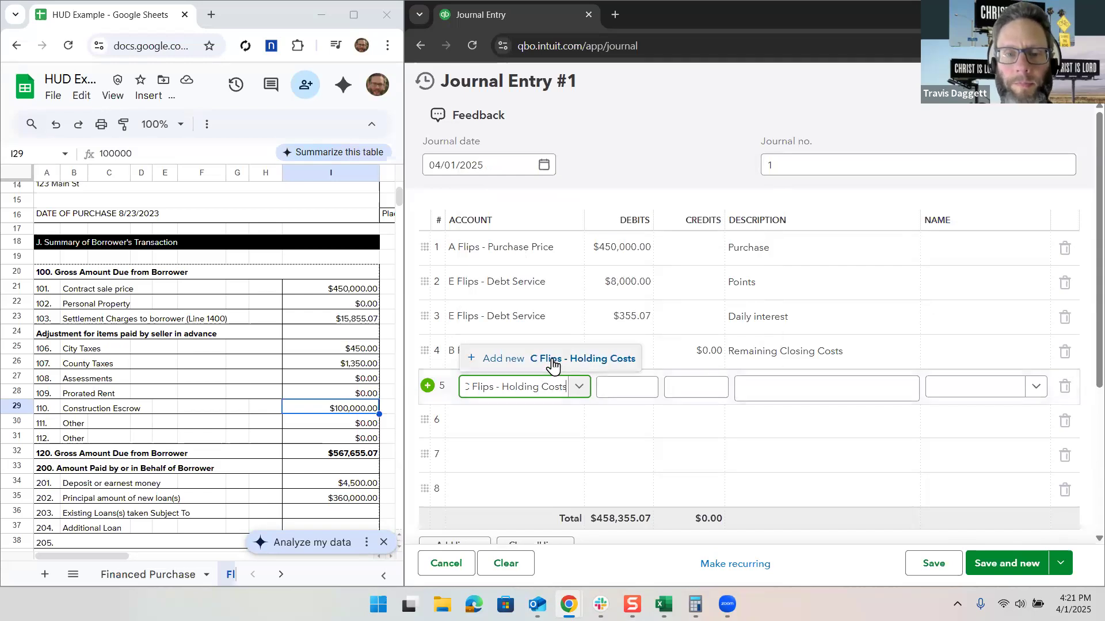
pyautogui.click(551, 359)
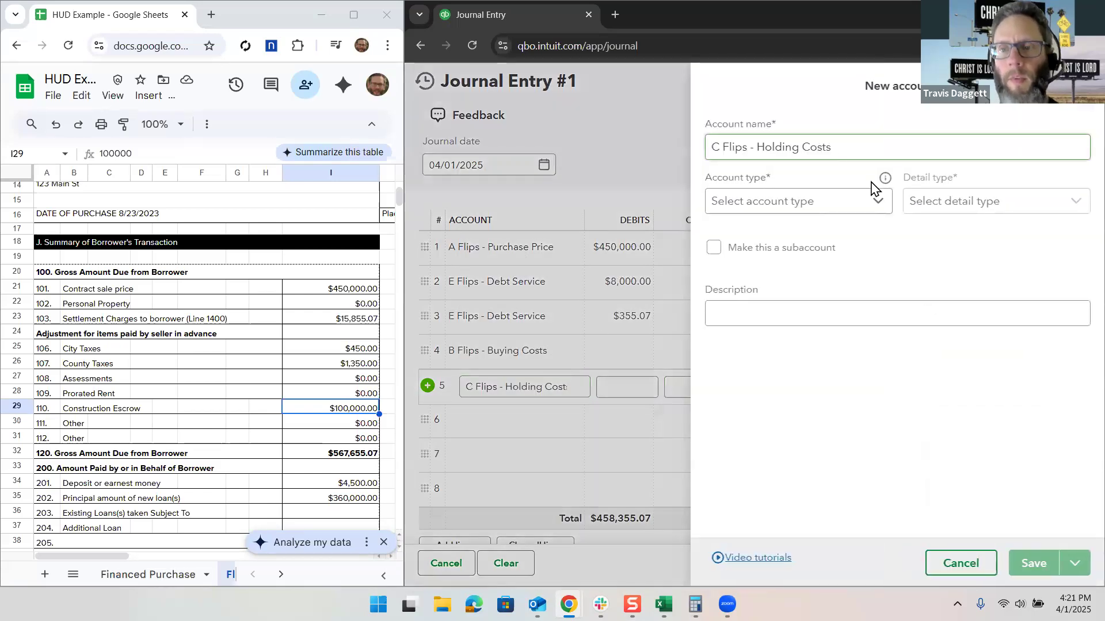
# Step: Set the holding costs account's type to Cost of Goods Sold and save the account
pyautogui.click(856, 208)
pyautogui.scroll(-5, 811, 322)
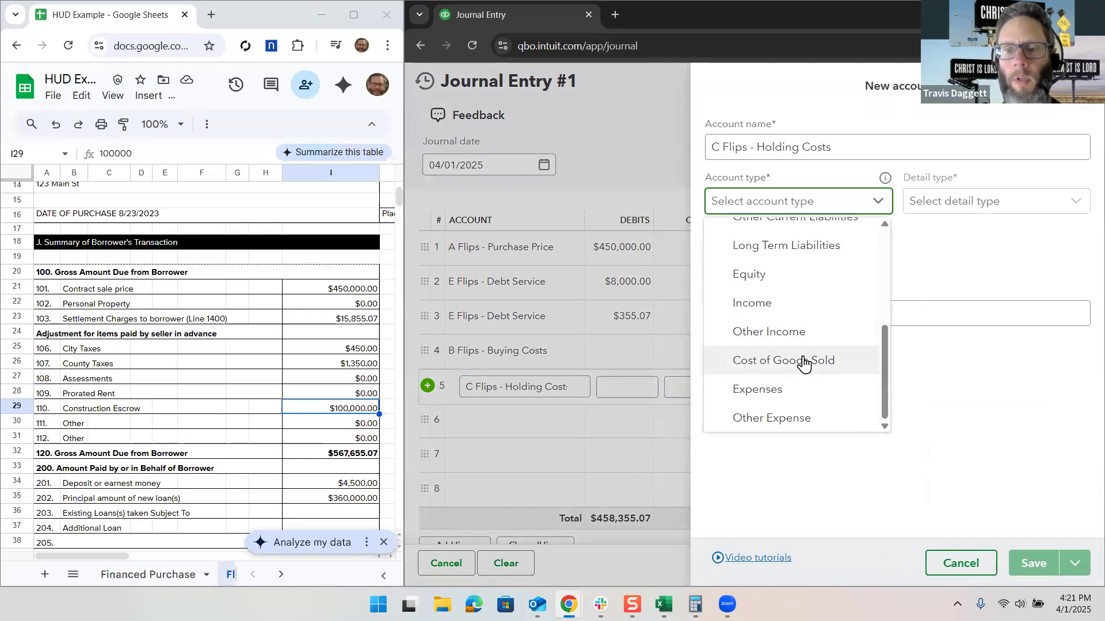
pyautogui.click(930, 208)
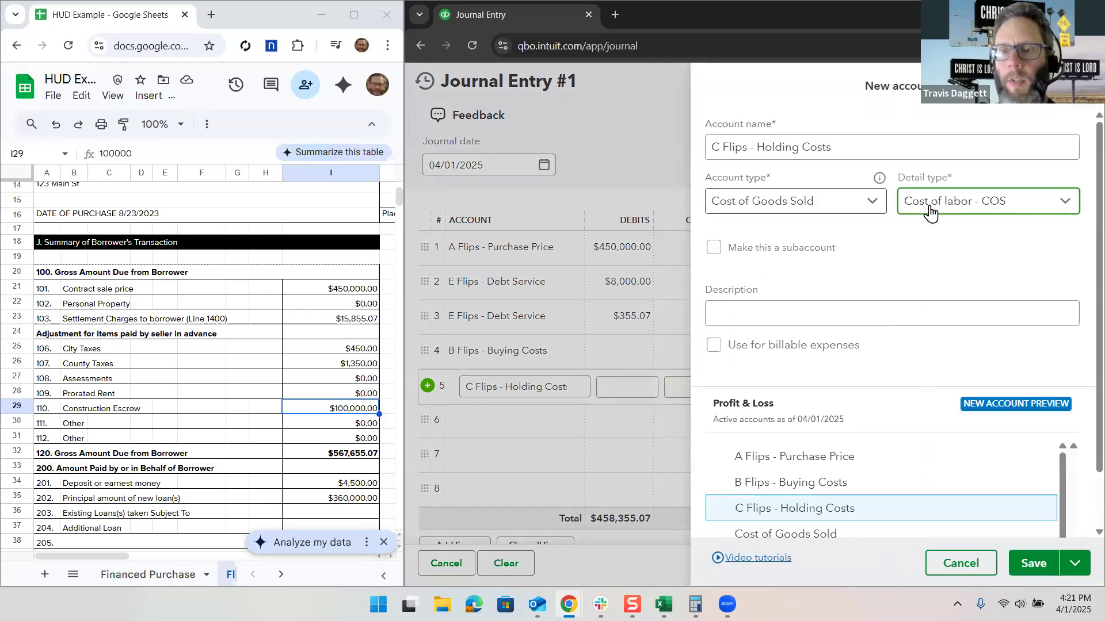
pyautogui.click(1033, 564)
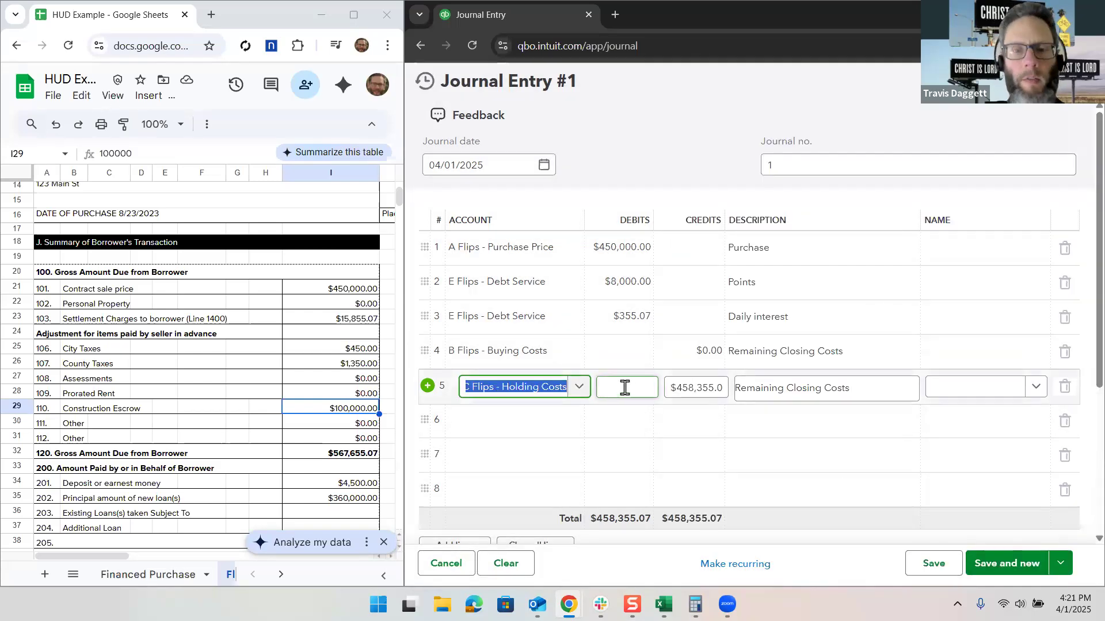
# Step: Enter a debit of 450 on line 5 with the description "City tax"
pyautogui.click(625, 387)
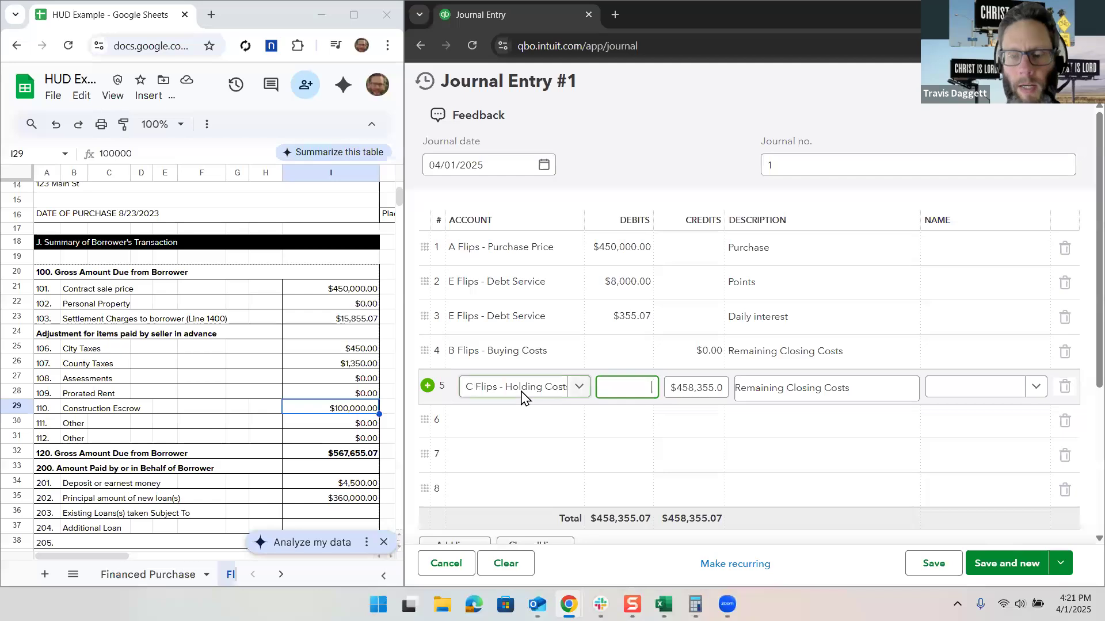
pyautogui.write('450')
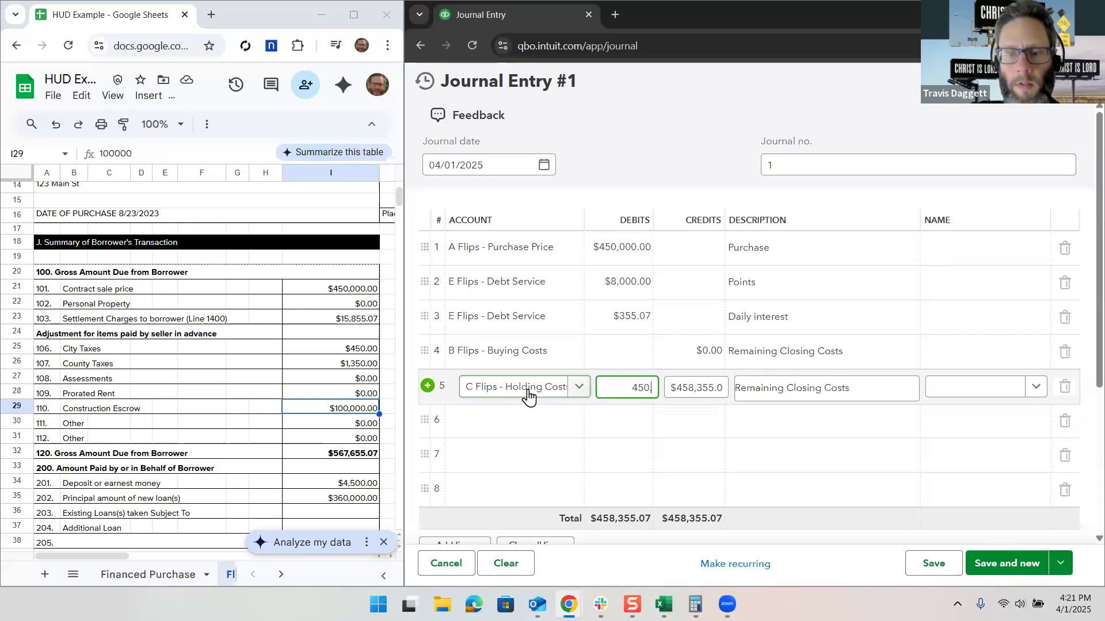
pyautogui.press('Tab')
pyautogui.press('Tab')
pyautogui.write('City tax')
# Step: Fill journal line 6 with the C Flips - Holding Costs account, a debit of 1350 and the description "County tax"
pyautogui.click(521, 428)
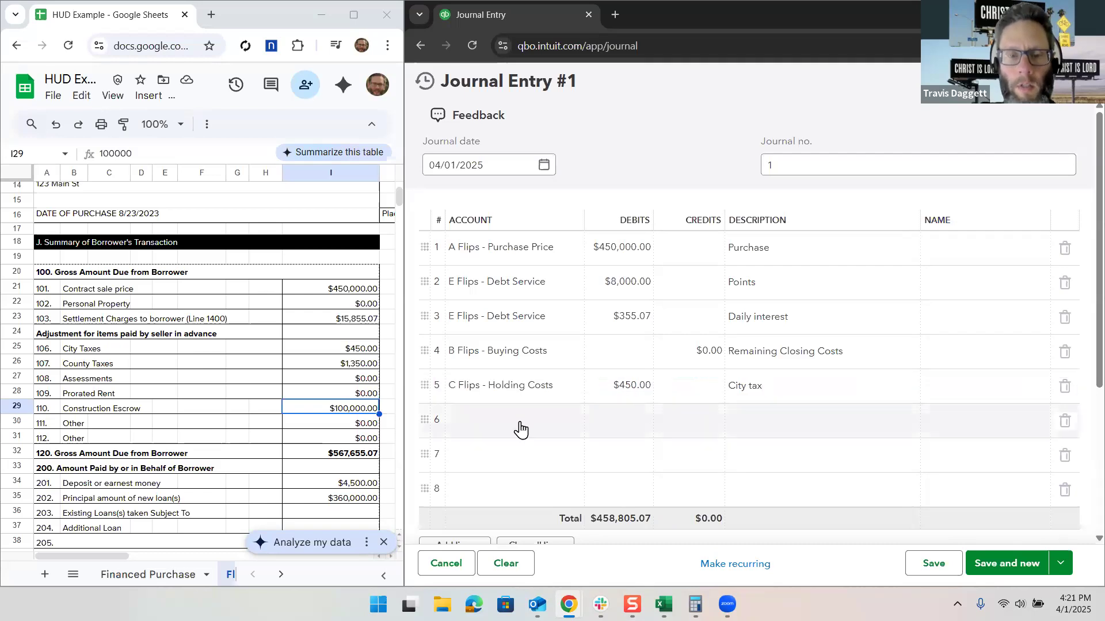
pyautogui.write('C')
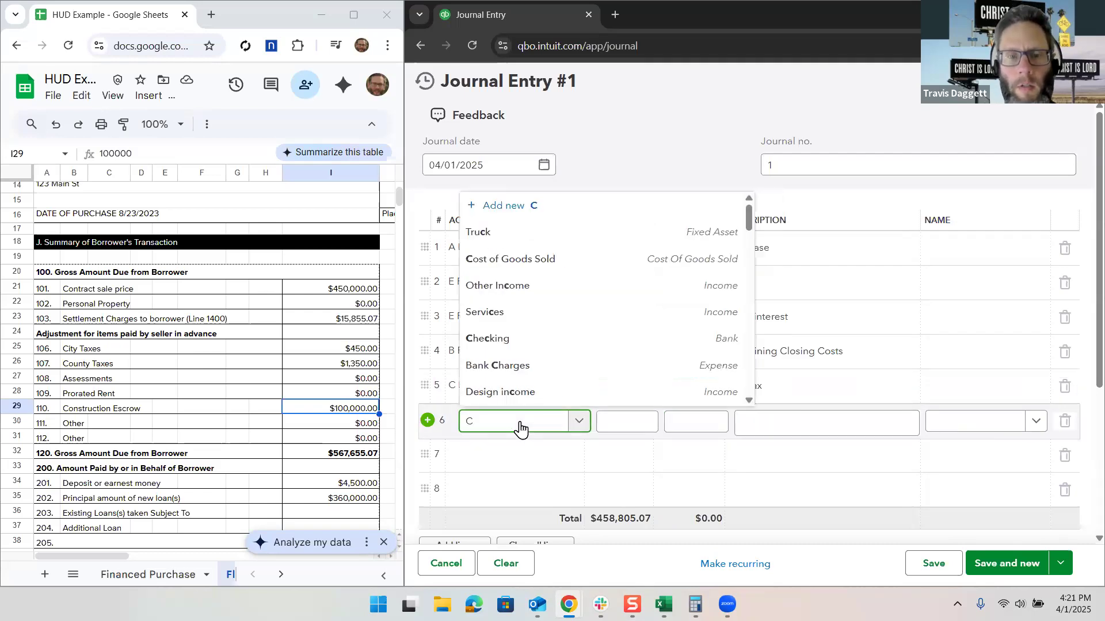
pyautogui.write(' flip')
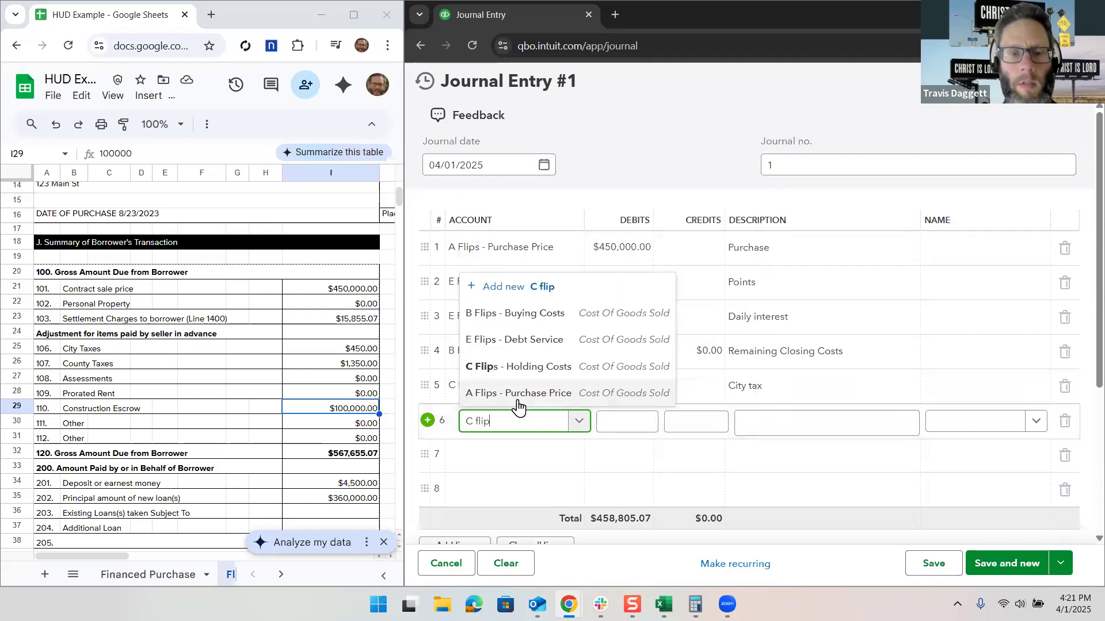
pyautogui.click(514, 368)
pyautogui.click(610, 422)
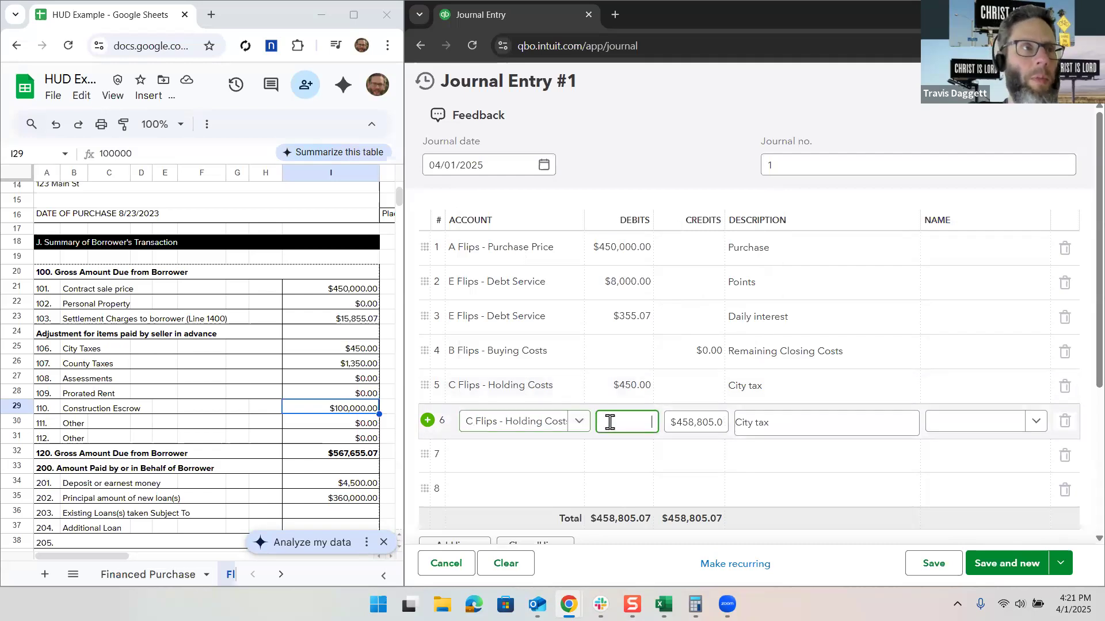
pyautogui.write('1350')
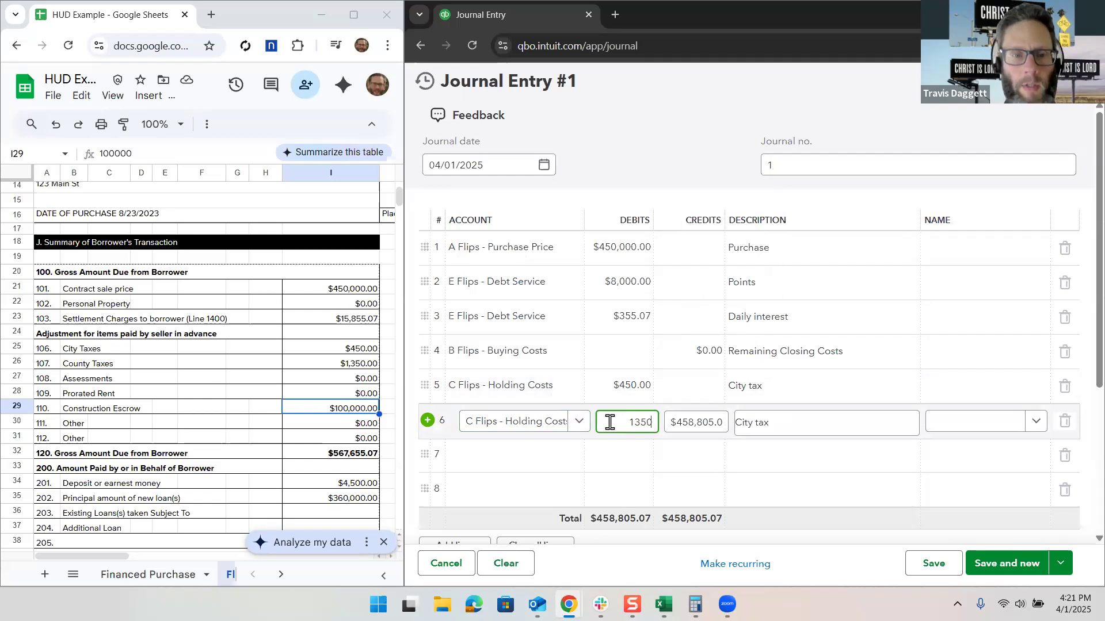
pyautogui.press('Tab')
pyautogui.press('Tab')
pyautogui.write('County tax')
pyautogui.click(538, 459)
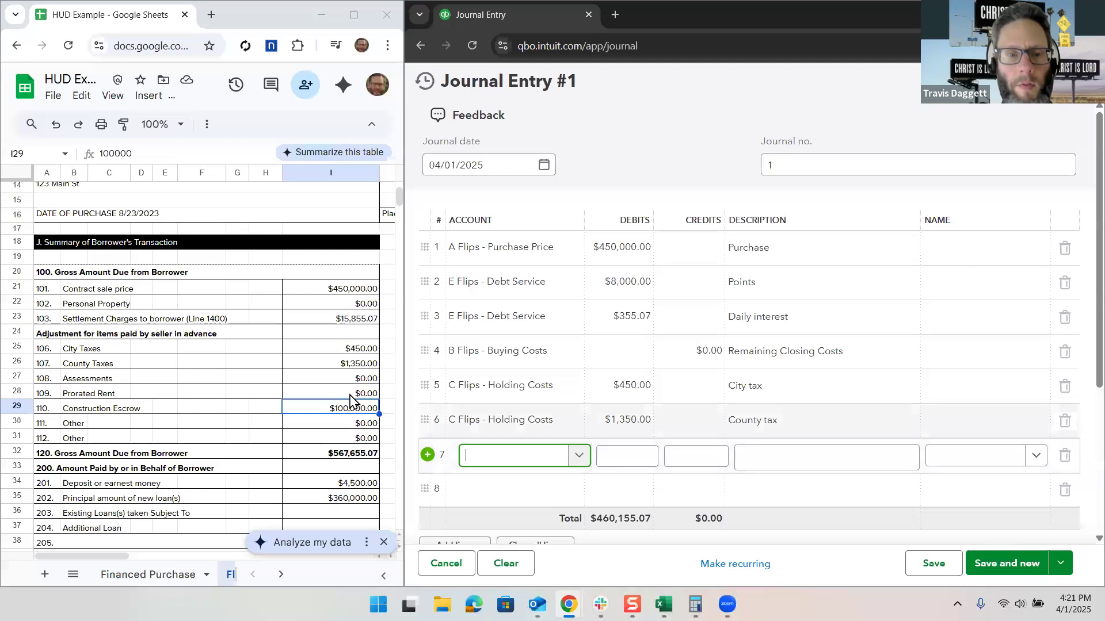
# Step: Examine the HUD's settlement charge sections 900 to 1300, checking the amount for the initial escrow account deposit on line 1001
pyautogui.scroll(-15, 351, 398)
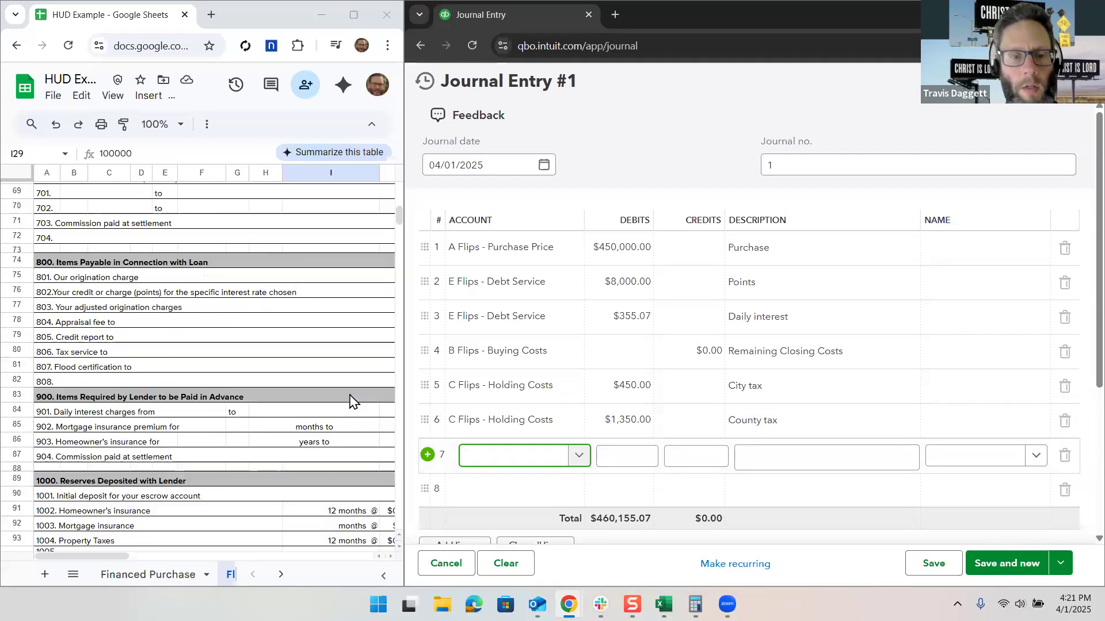
pyautogui.hscroll(6, 351, 398)
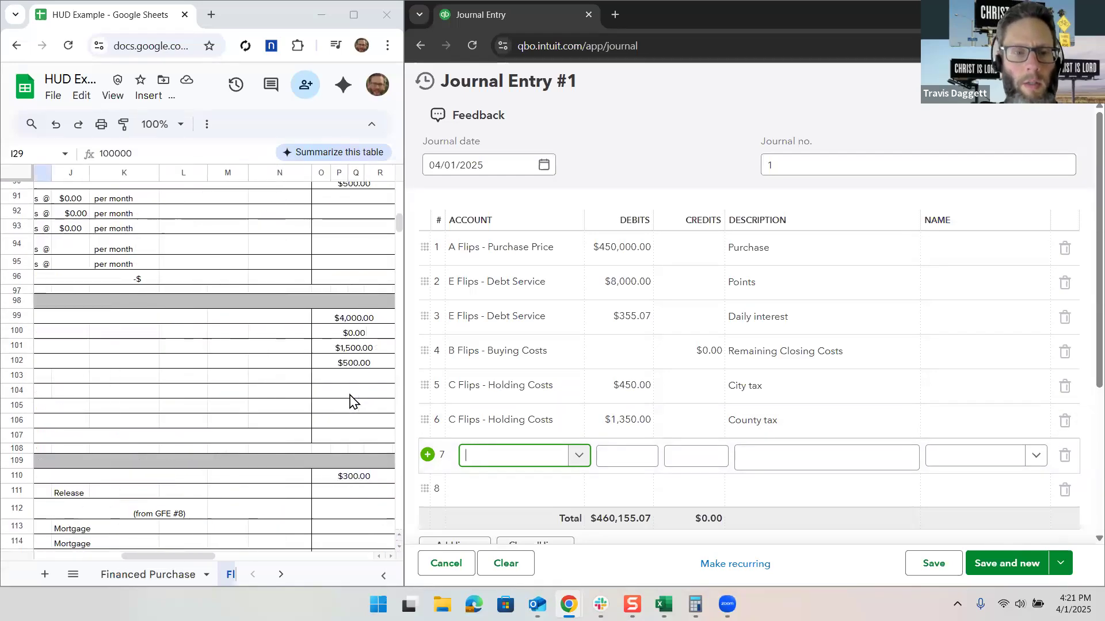
pyautogui.hscroll(-6, 249, 378)
pyautogui.hscroll(7, 249, 378)
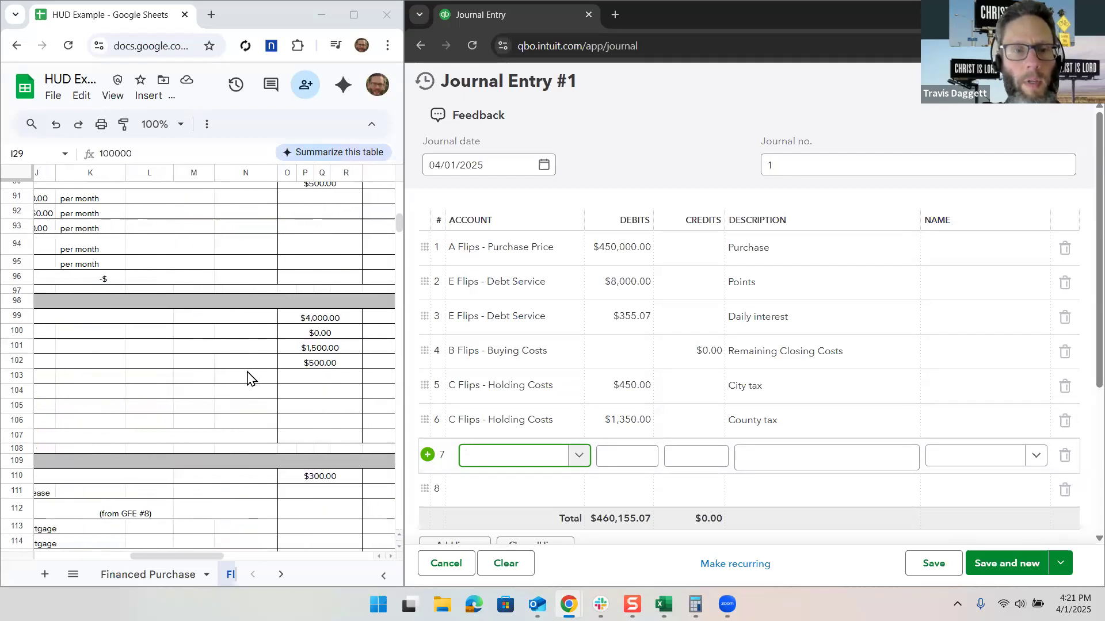
pyautogui.hscroll(1, 271, 293)
pyautogui.scroll(-5, 283, 472)
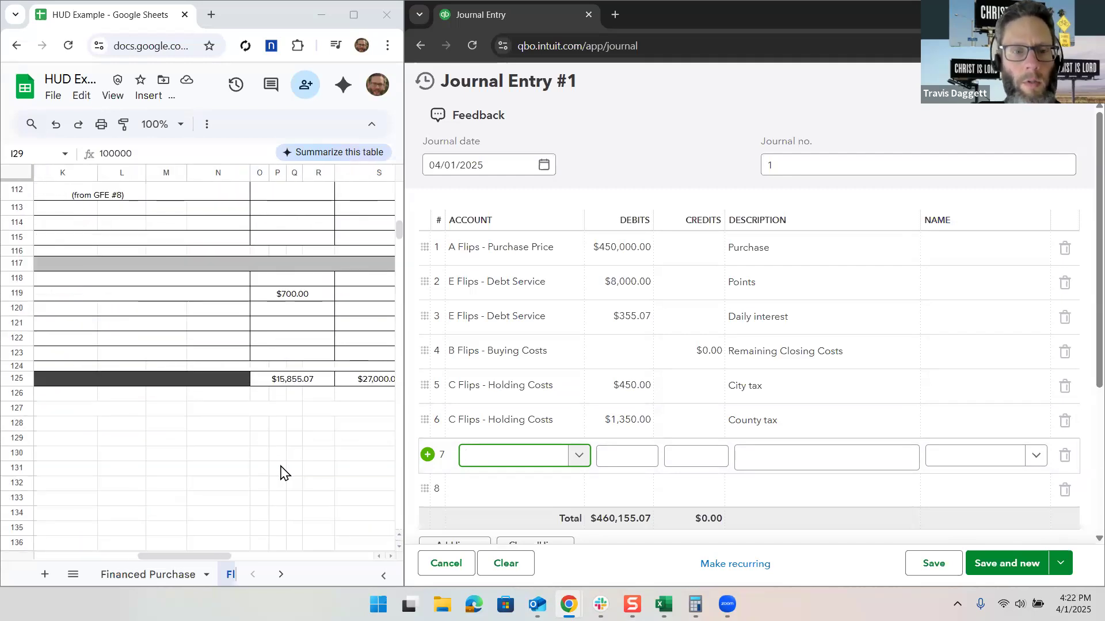
pyautogui.scroll(5, 283, 473)
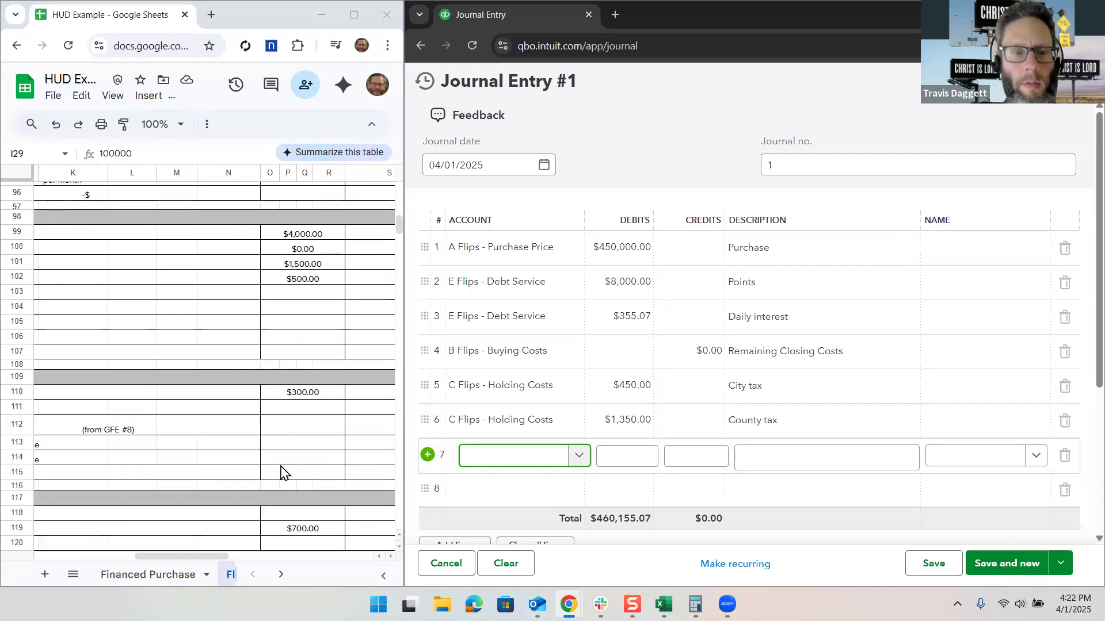
pyautogui.hscroll(-7, 281, 473)
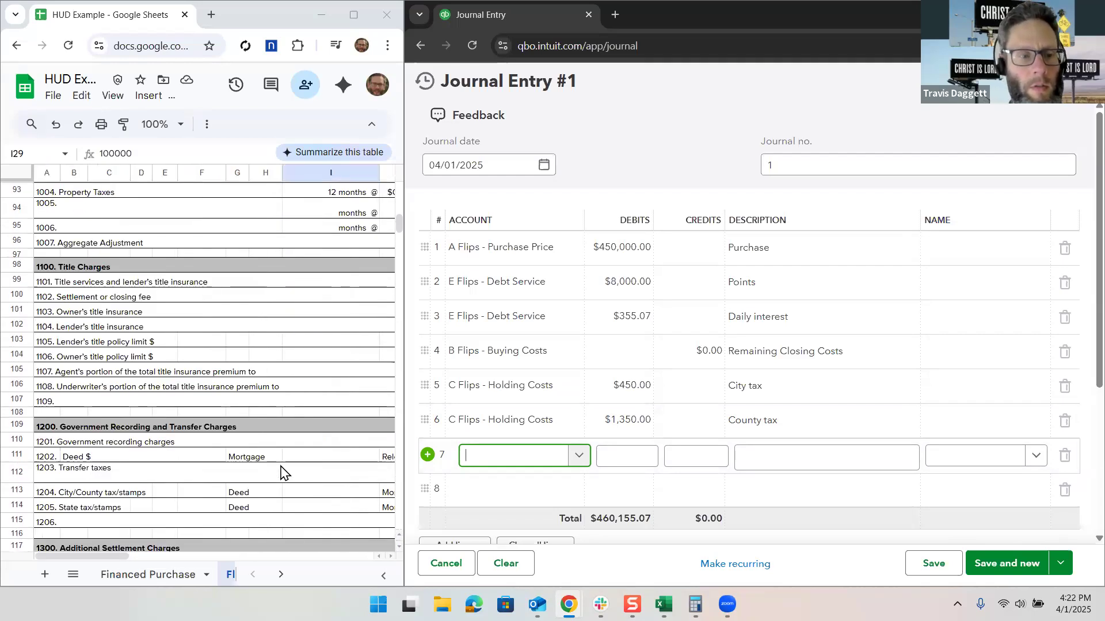
pyautogui.scroll(4, 281, 473)
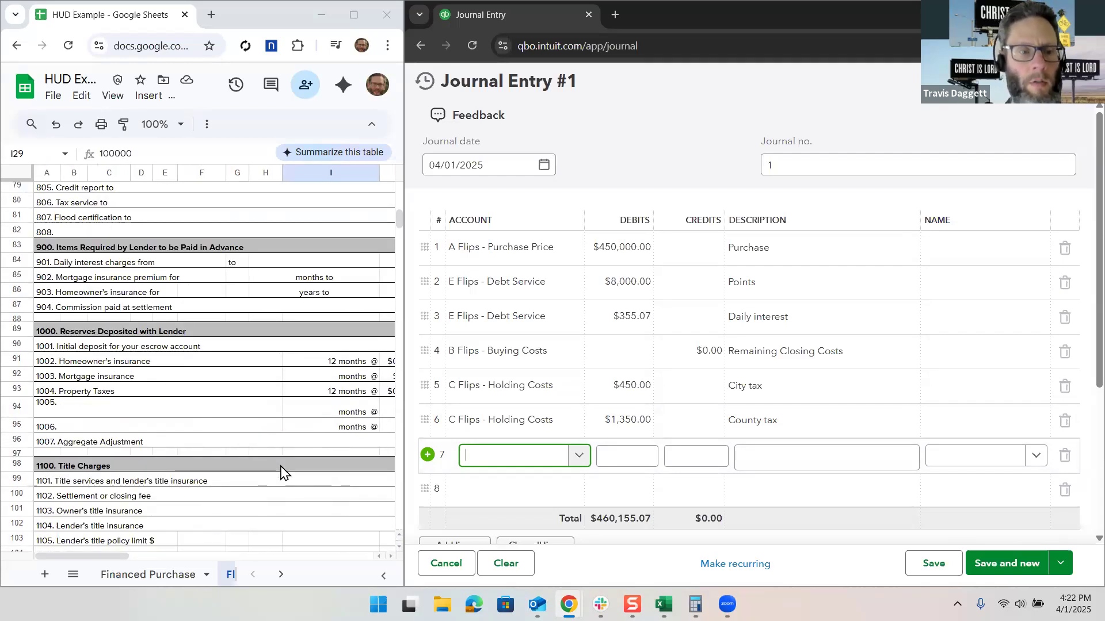
pyautogui.hscroll(7, 281, 473)
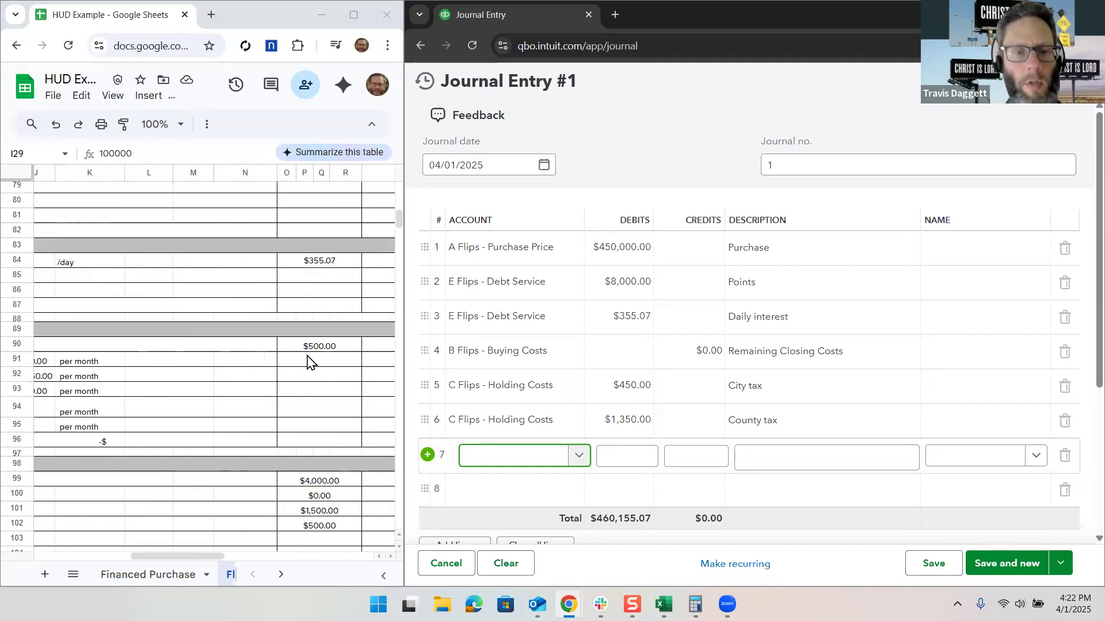
pyautogui.click(299, 352)
pyautogui.hscroll(-7, 299, 353)
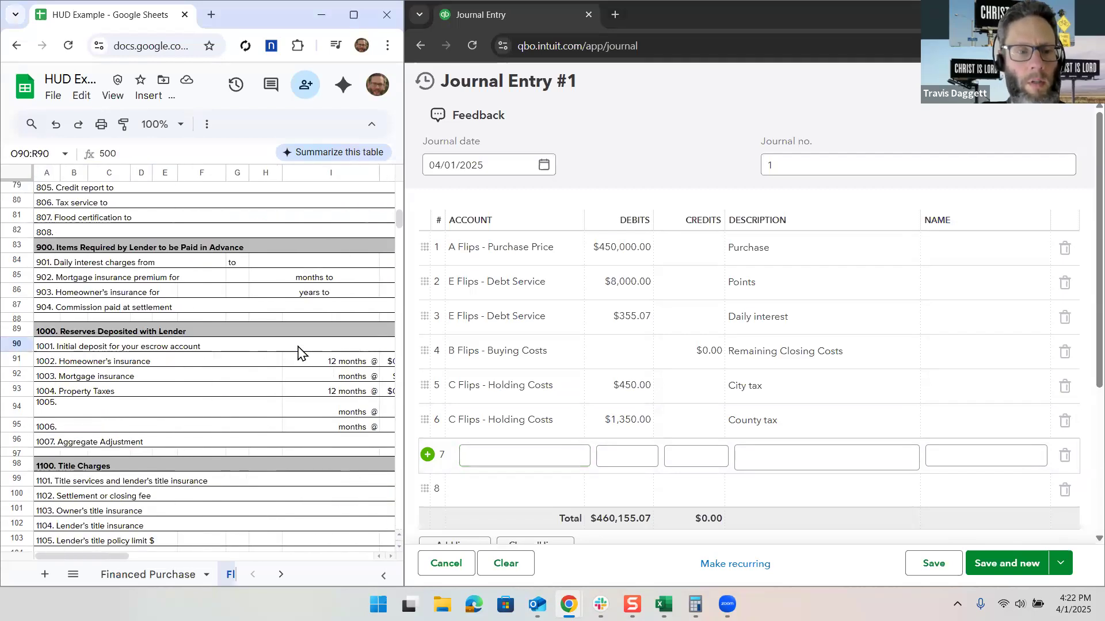
pyautogui.hscroll(5, 299, 352)
# Step: Start adding a new account named "Tax & Insurance Escrow" from the account field of journal line 7
pyautogui.click(535, 459)
pyautogui.click(534, 459)
pyautogui.write('Ta')
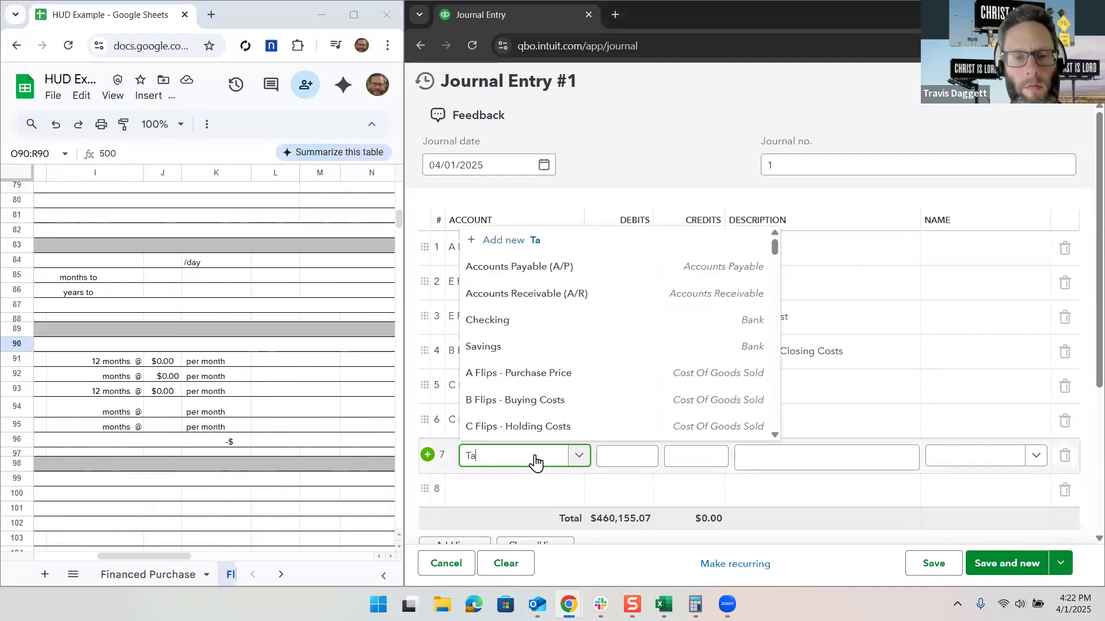
pyautogui.write('x')
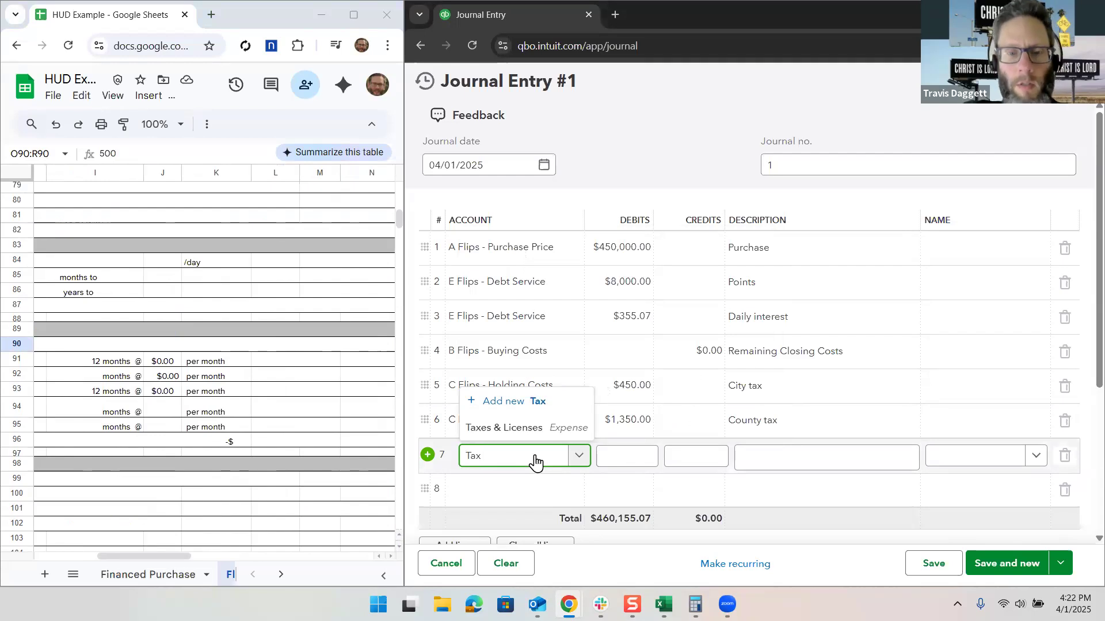
pyautogui.write(' & Insurance Es')
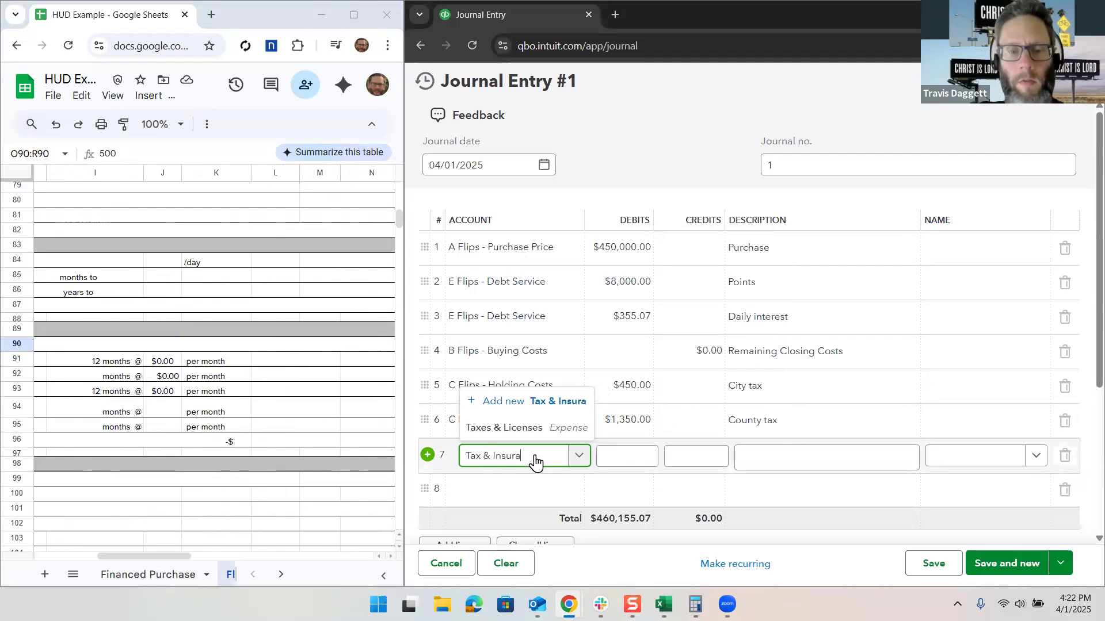
pyautogui.write('crow')
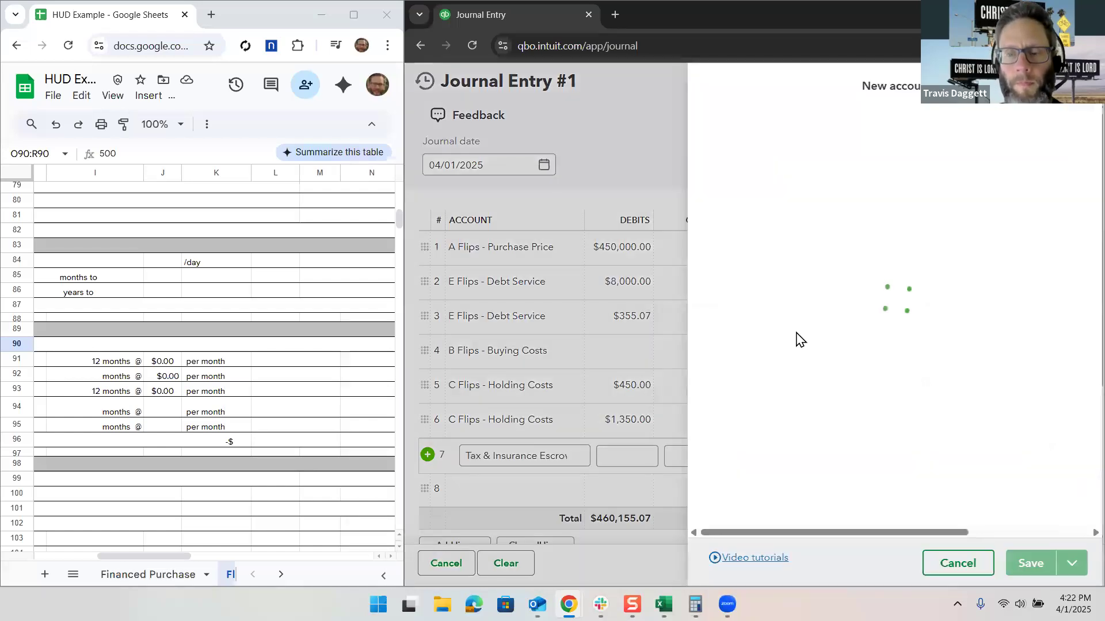
# Step: Set both the account type and detail type of Tax & Insurance Escrow to Other Current Assets and save the account
pyautogui.click(839, 203)
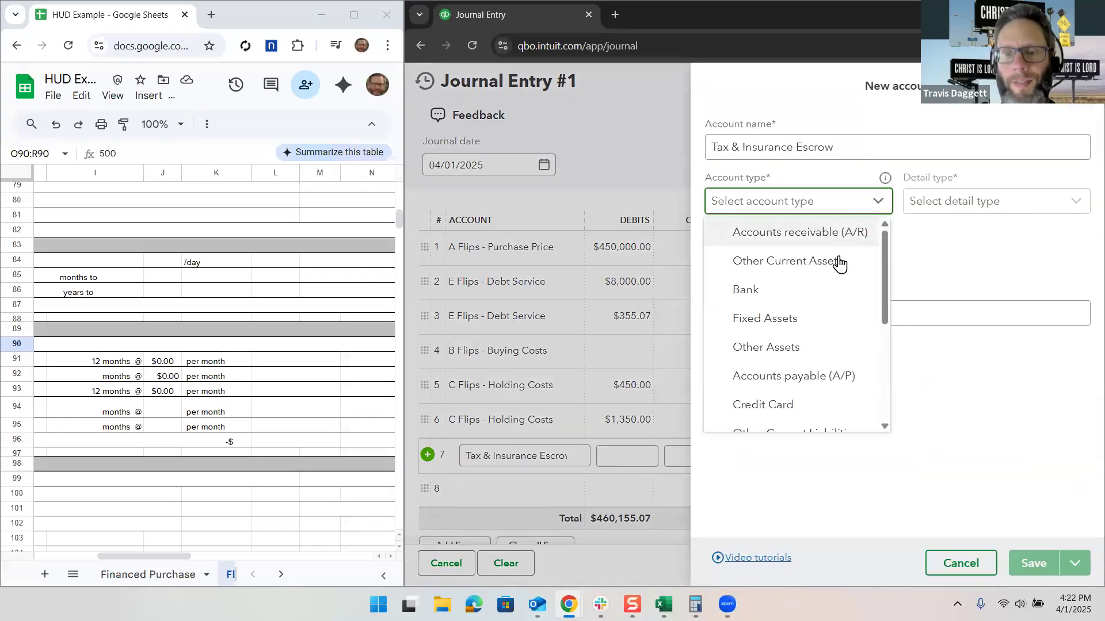
pyautogui.click(839, 260)
pyautogui.click(948, 213)
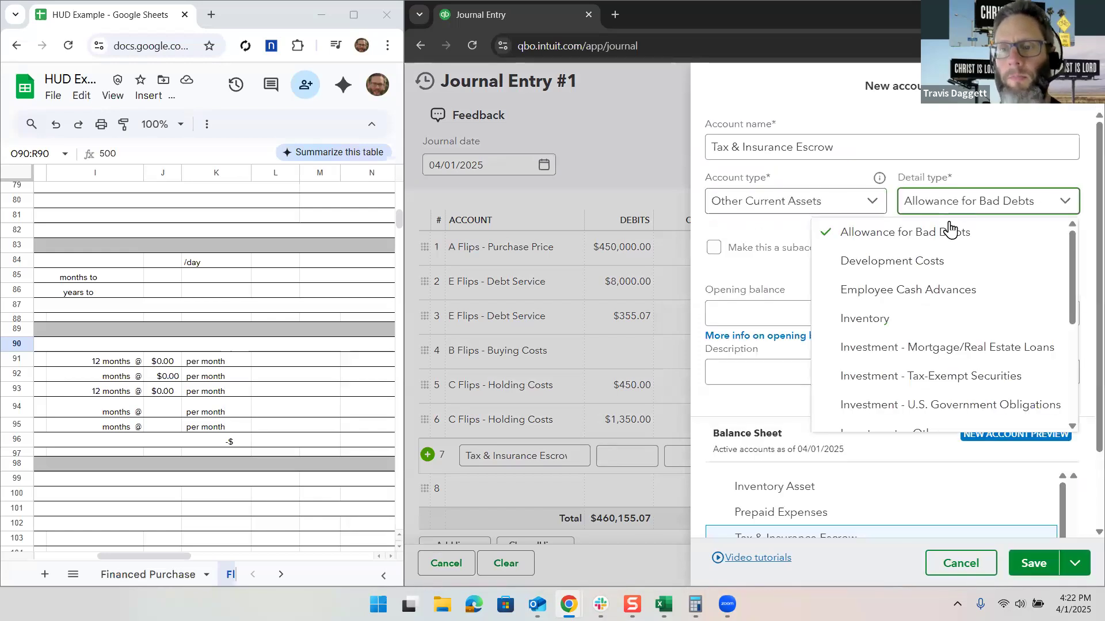
pyautogui.scroll(-3, 958, 283)
pyautogui.scroll(-2, 959, 284)
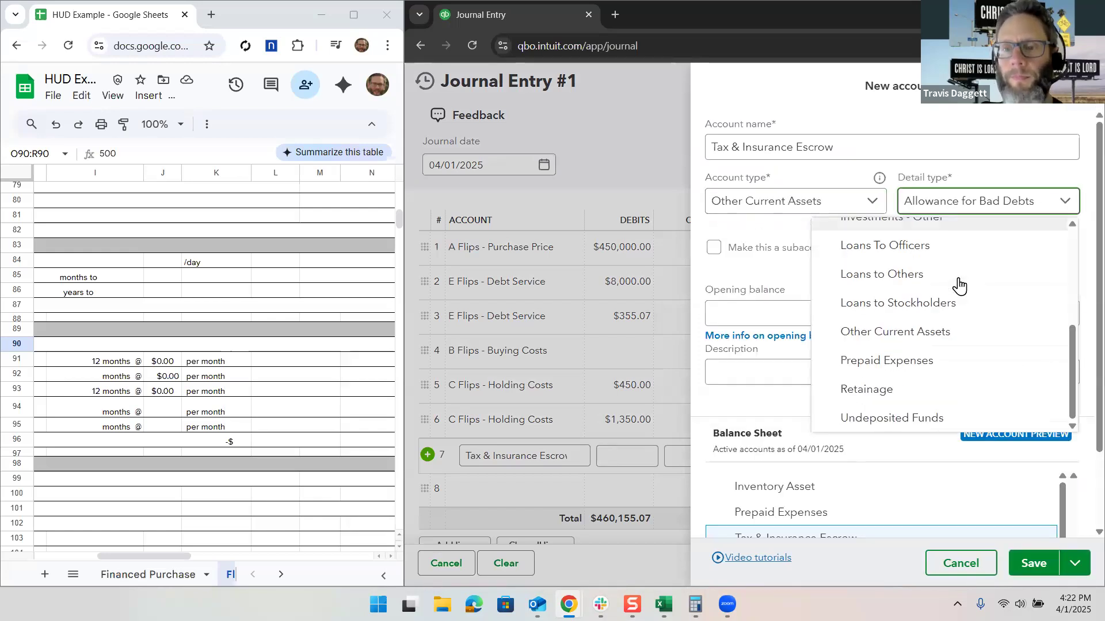
pyautogui.click(952, 332)
pyautogui.click(1030, 563)
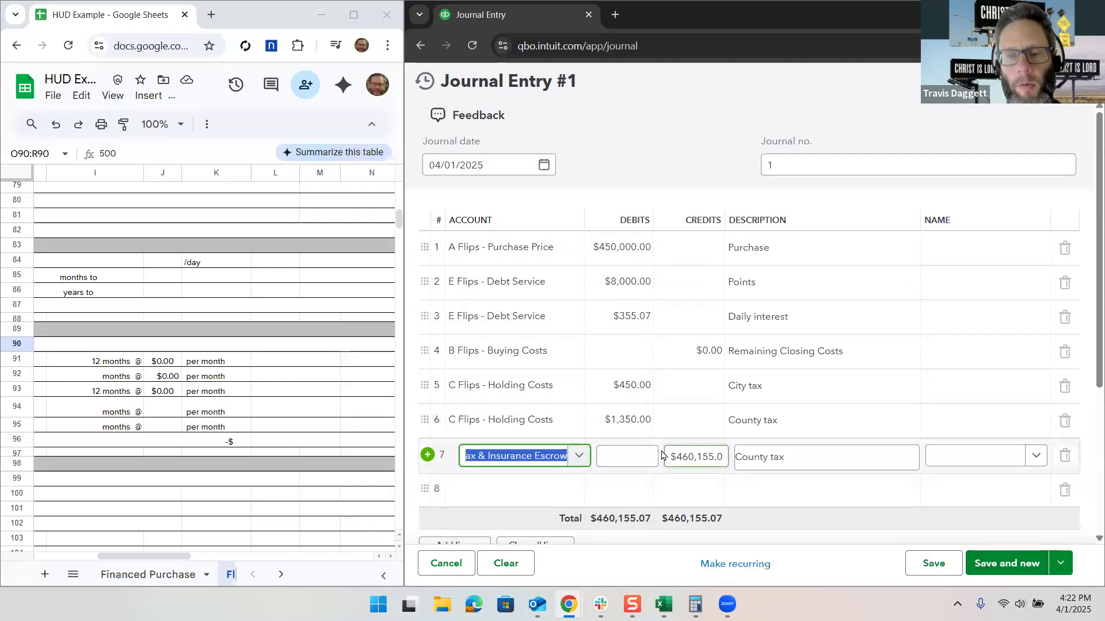
# Step: Enter a debit of 500 on line 7 and replace its description with "Escrow"
pyautogui.click(632, 452)
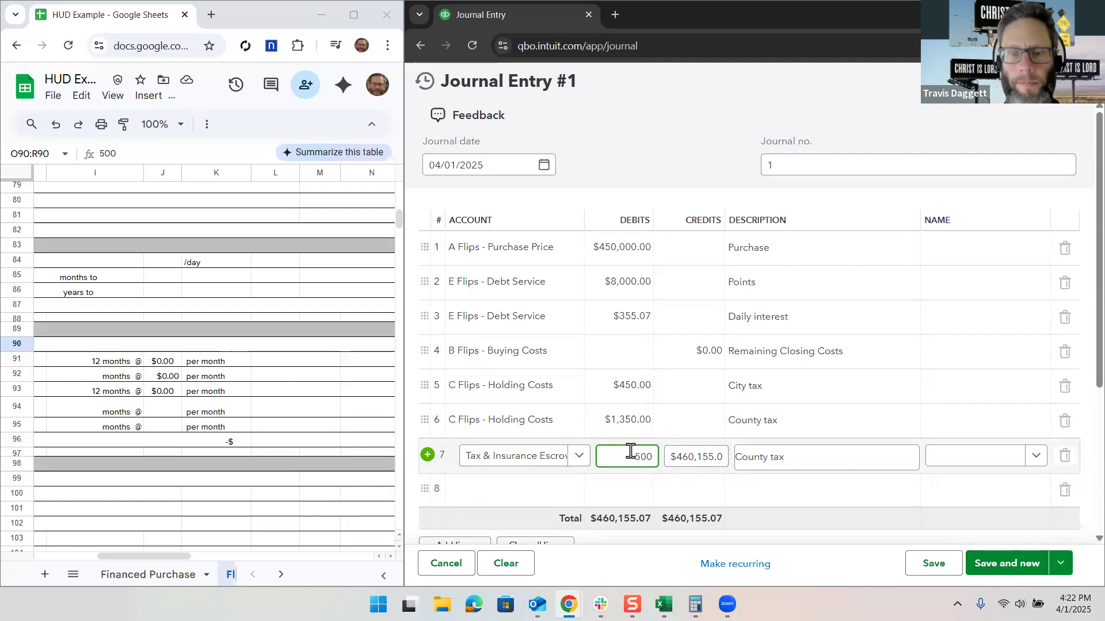
pyautogui.click(761, 467)
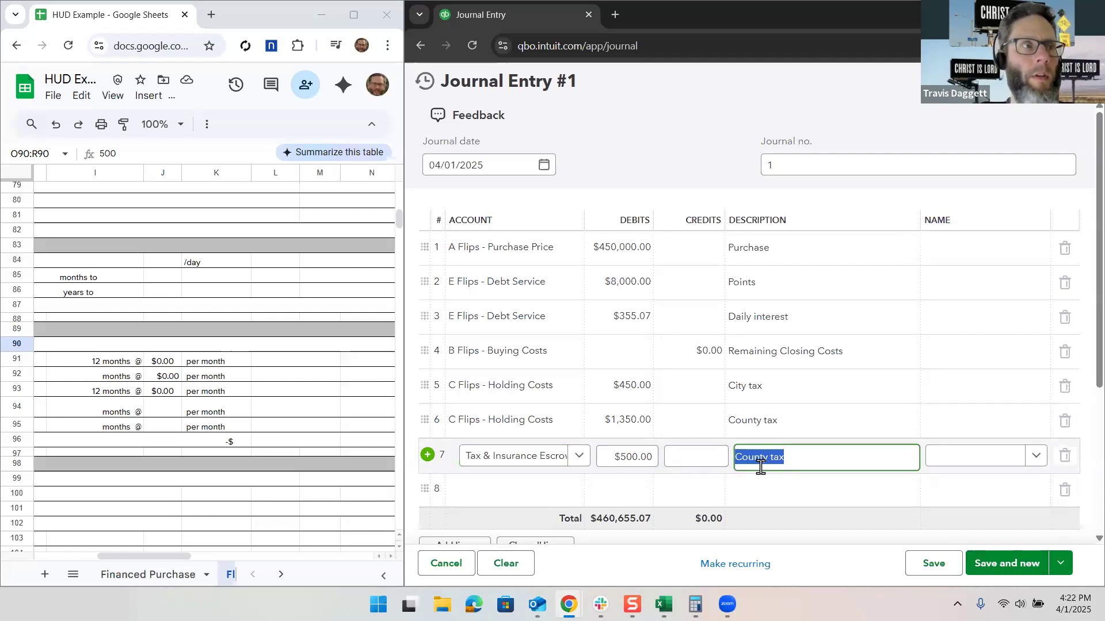
pyautogui.write('Escrow')
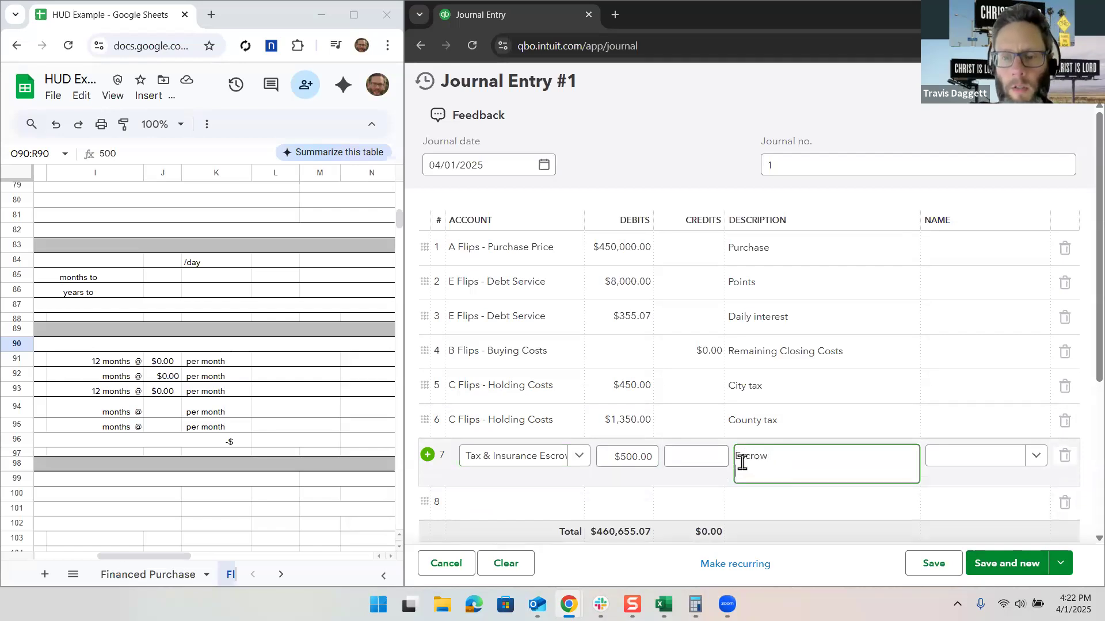
# Step: Start adding a new account named "Construction Escrow" from the account field of journal line 8
pyautogui.click(568, 479)
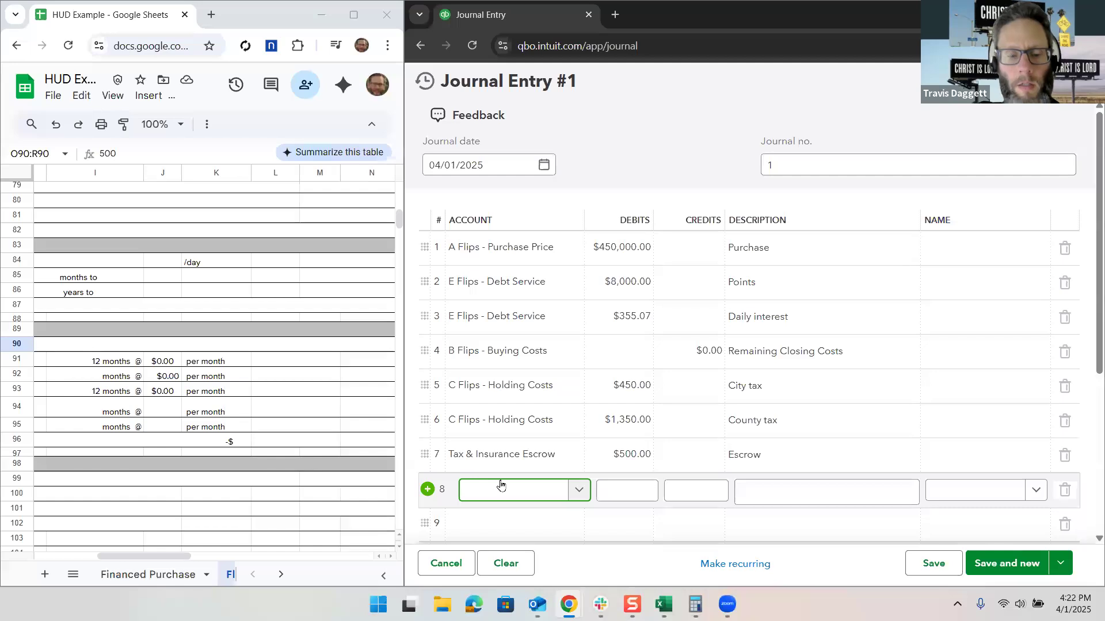
pyautogui.write('Const')
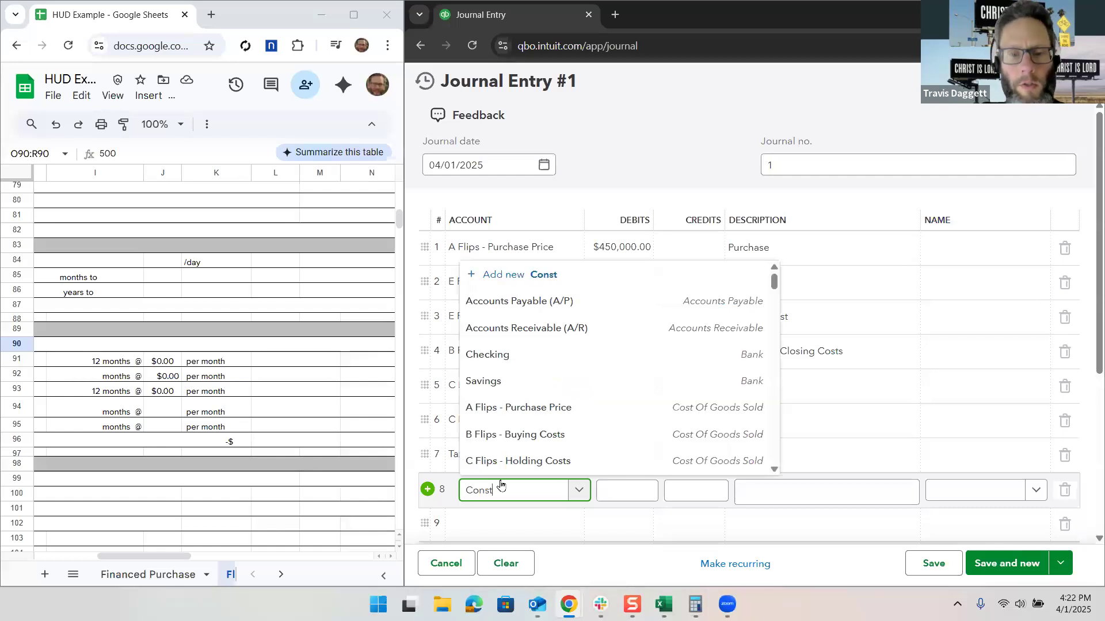
pyautogui.write('ruction Es')
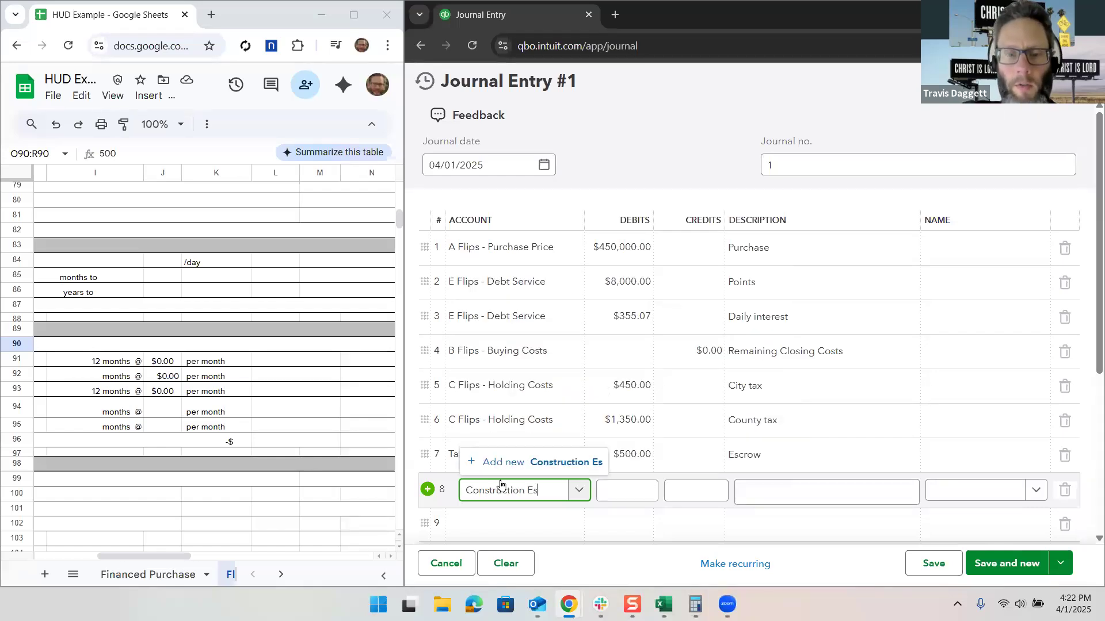
pyautogui.write('crow')
pyautogui.click(512, 465)
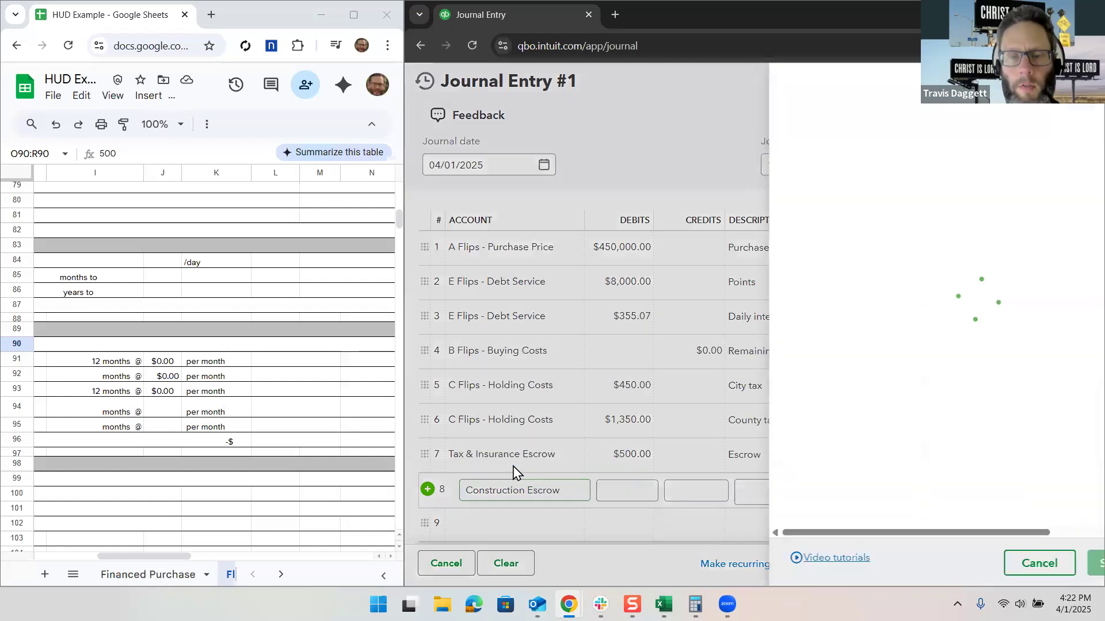
# Step: Set the Construction Escrow account's type and detail type to Other Current Assets, save it and go to line 8's debit amount
pyautogui.click(784, 201)
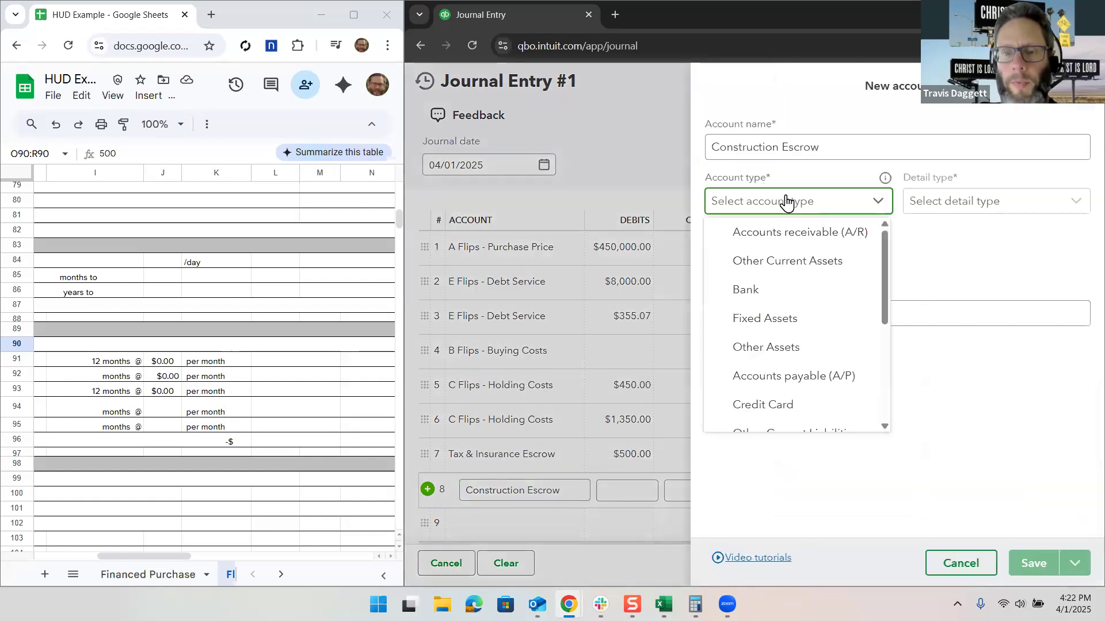
pyautogui.click(800, 263)
pyautogui.click(944, 202)
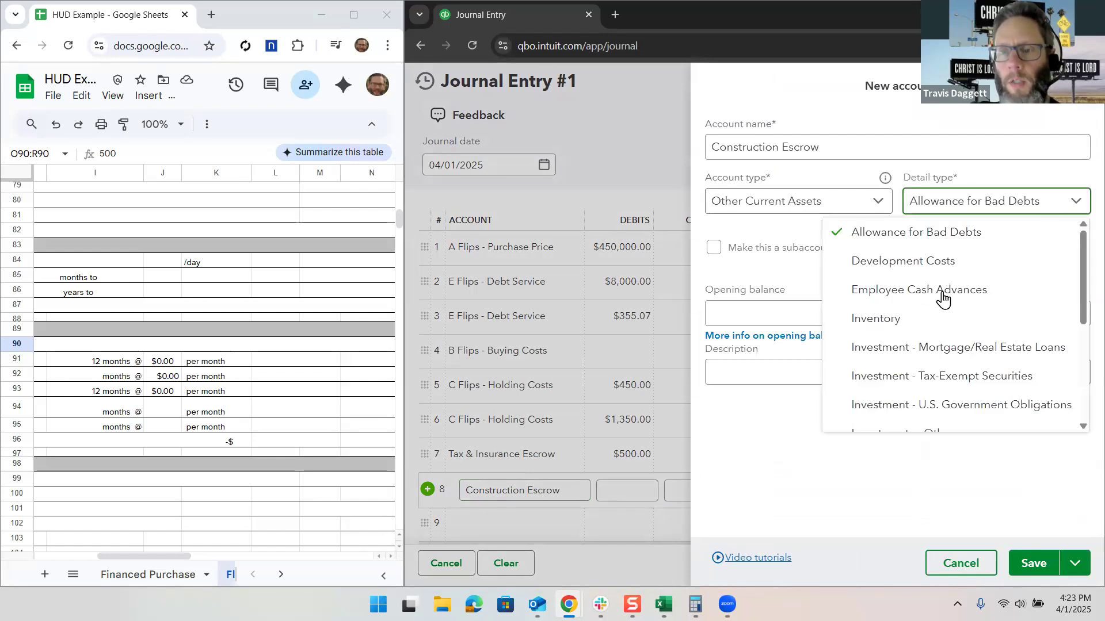
pyautogui.scroll(-1, 943, 299)
pyautogui.scroll(-4, 943, 299)
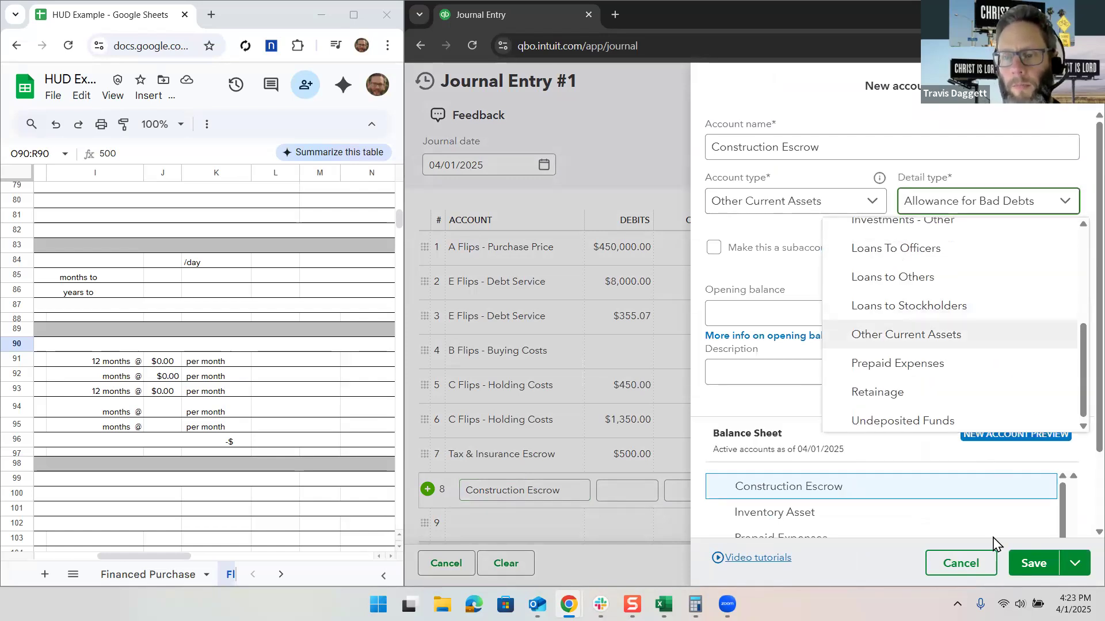
pyautogui.click(898, 334)
pyautogui.click(1018, 564)
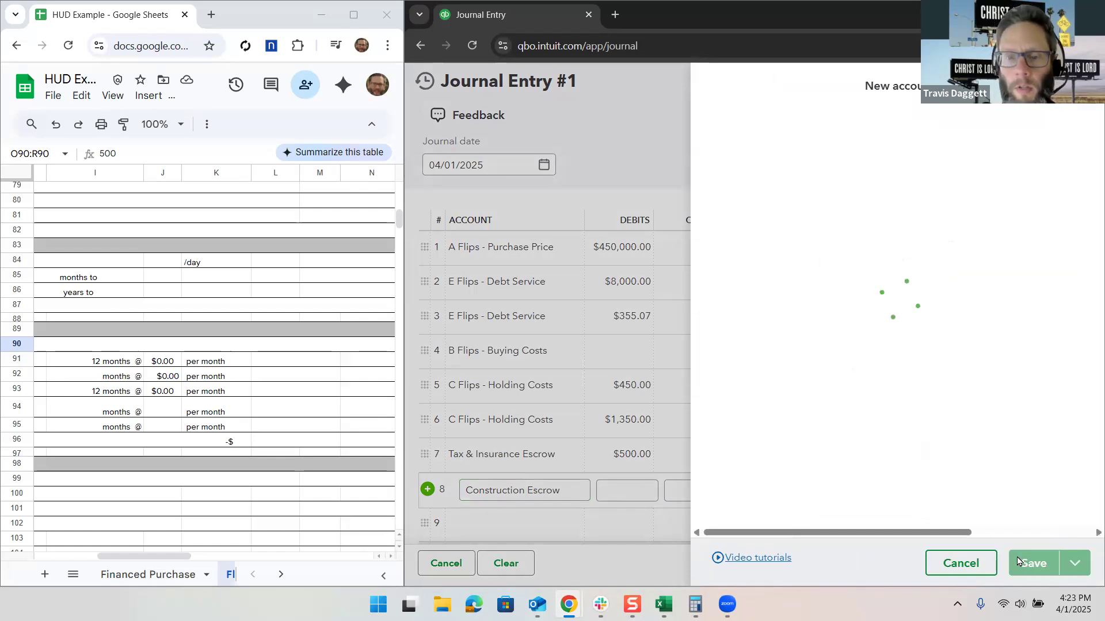
pyautogui.press('Tab')
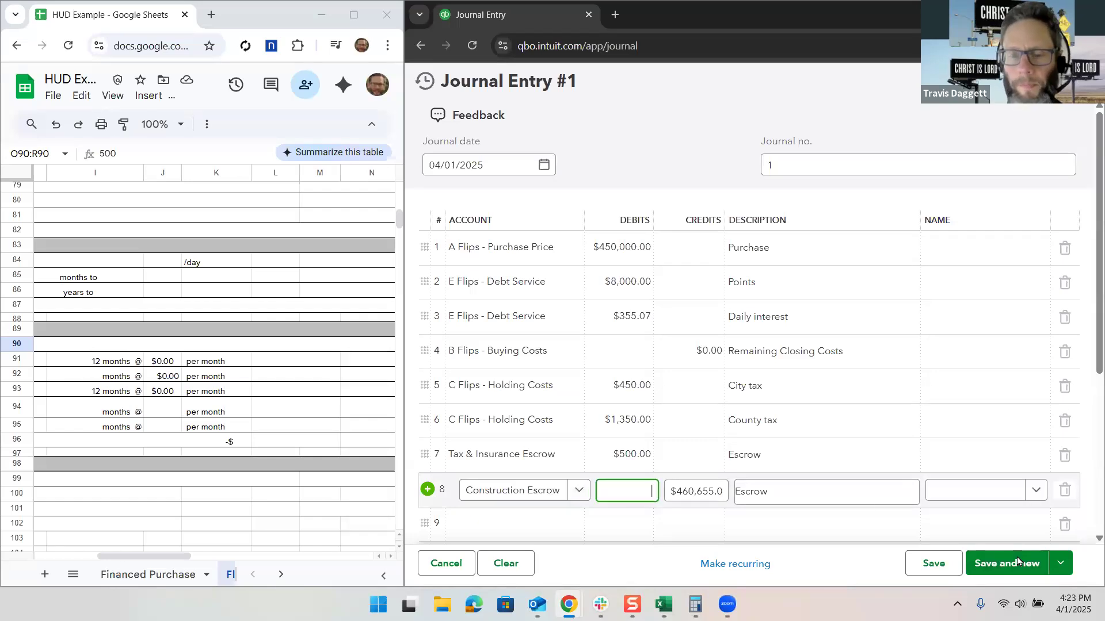
# Step: Enter a debit of 100,000 for Construction Escrow on line 8 and locate the matching item in the HUD borrower's summary
pyautogui.write('100000')
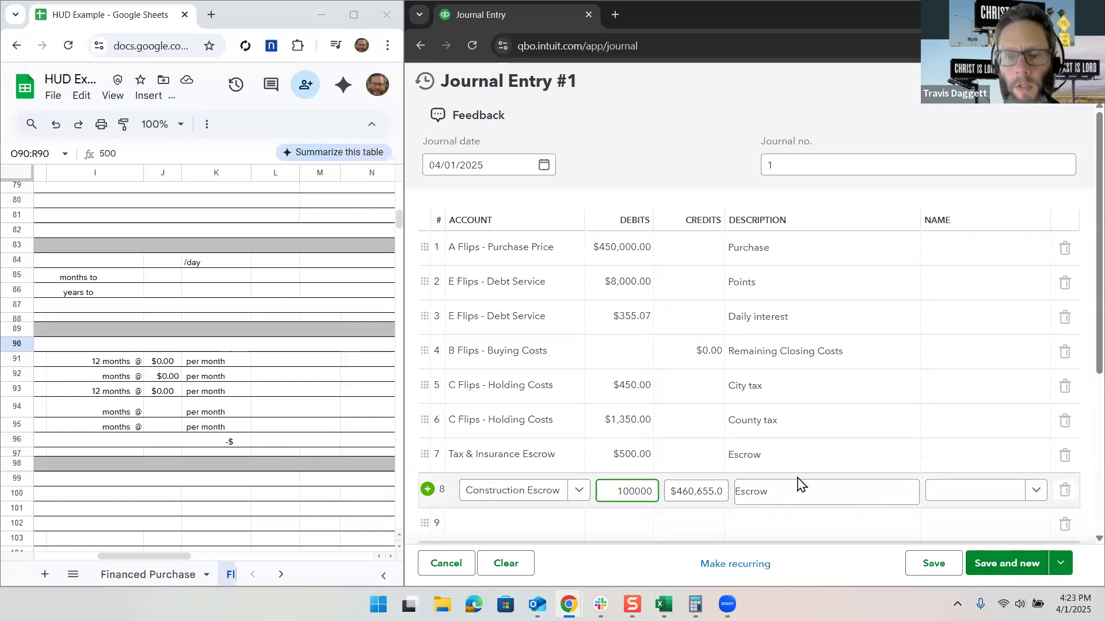
pyautogui.press('Tab')
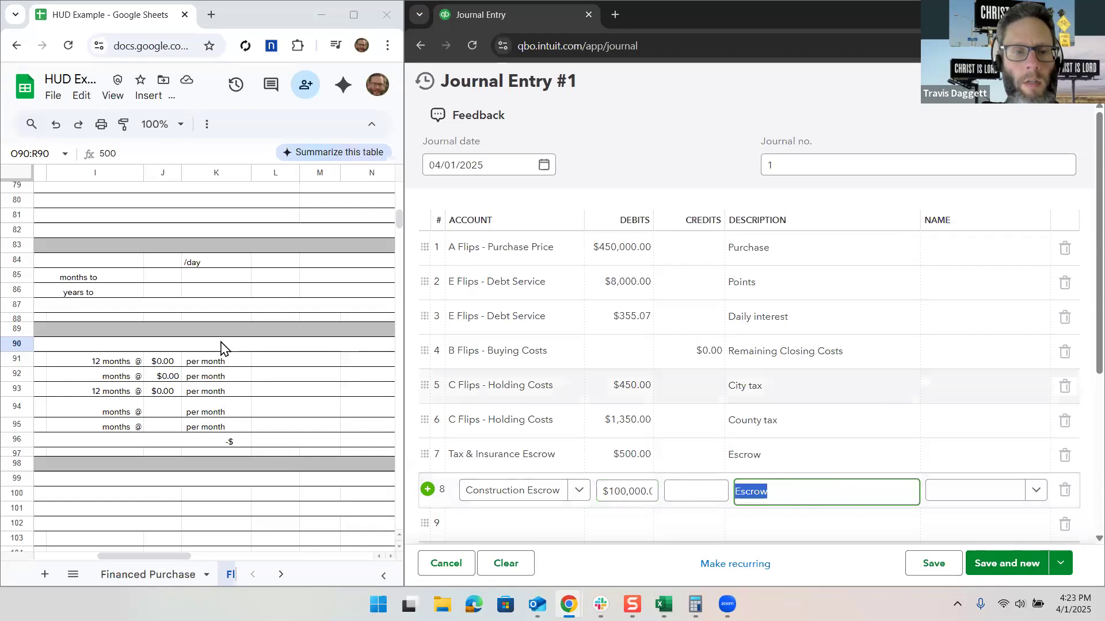
pyautogui.hscroll(-5, 220, 341)
pyautogui.scroll(15, 220, 342)
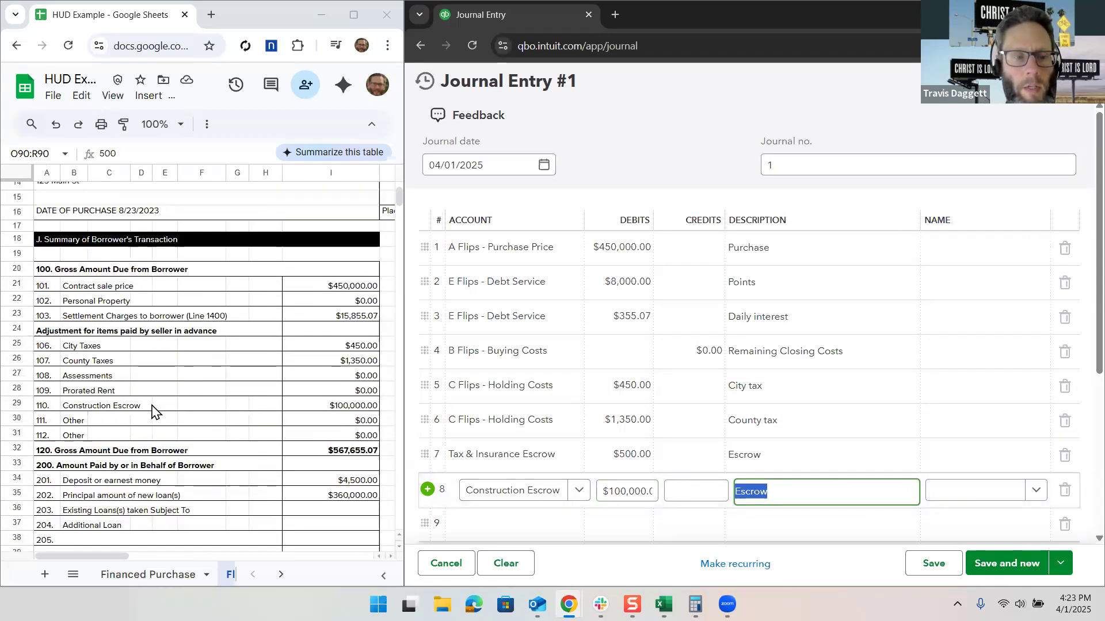
pyautogui.click(151, 409)
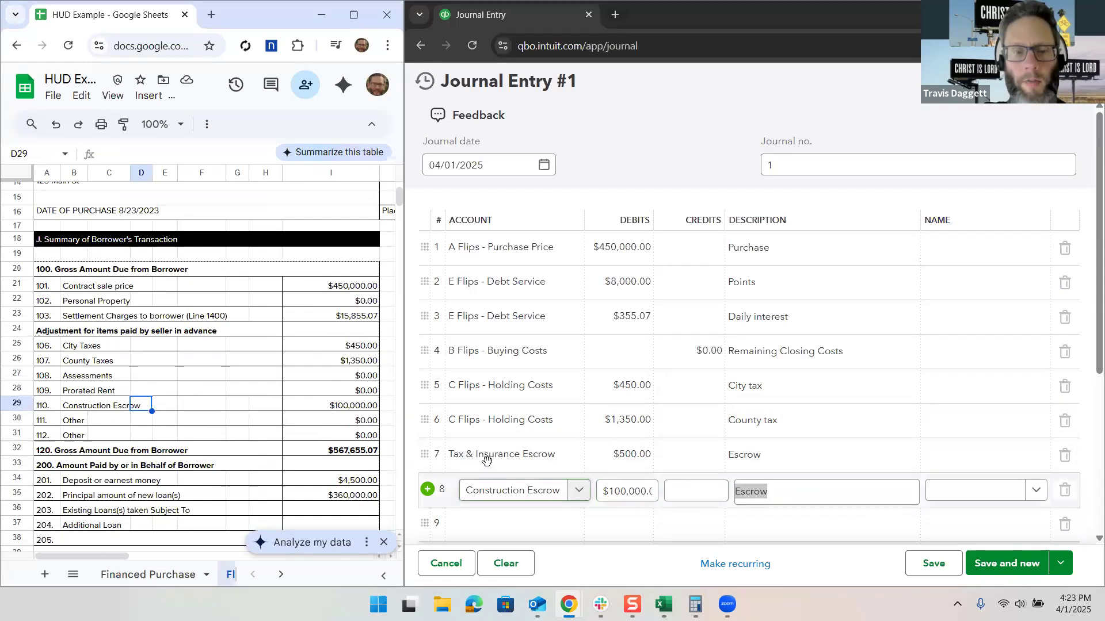
# Step: Replace line 8's account with a new one named "Purchase Deposits" and start adding it
pyautogui.click(488, 489)
pyautogui.write('P')
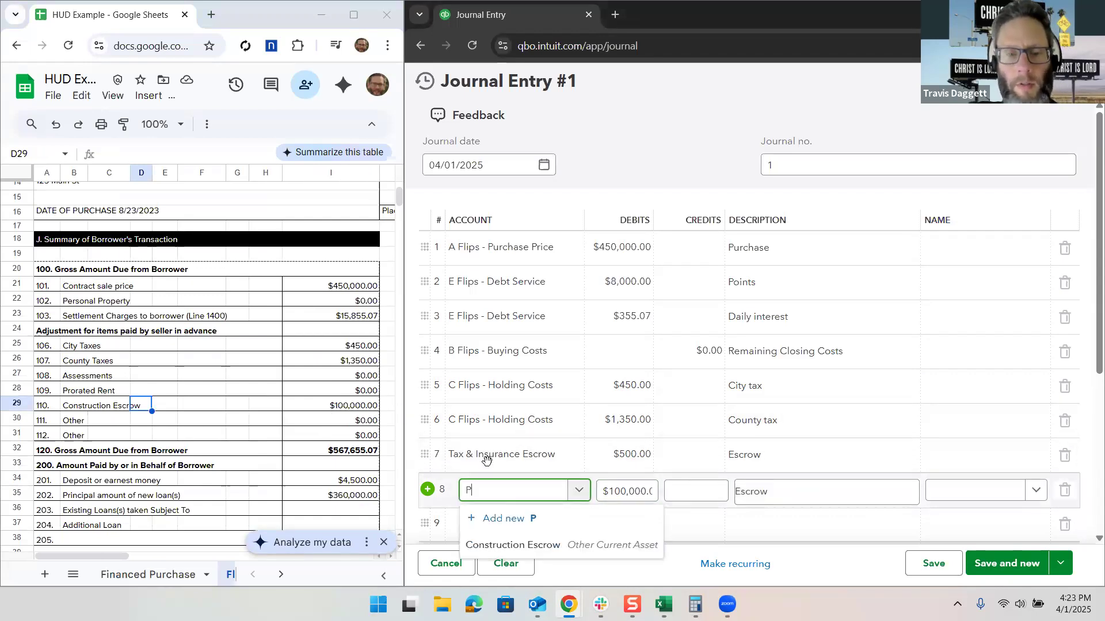
pyautogui.write('urchase')
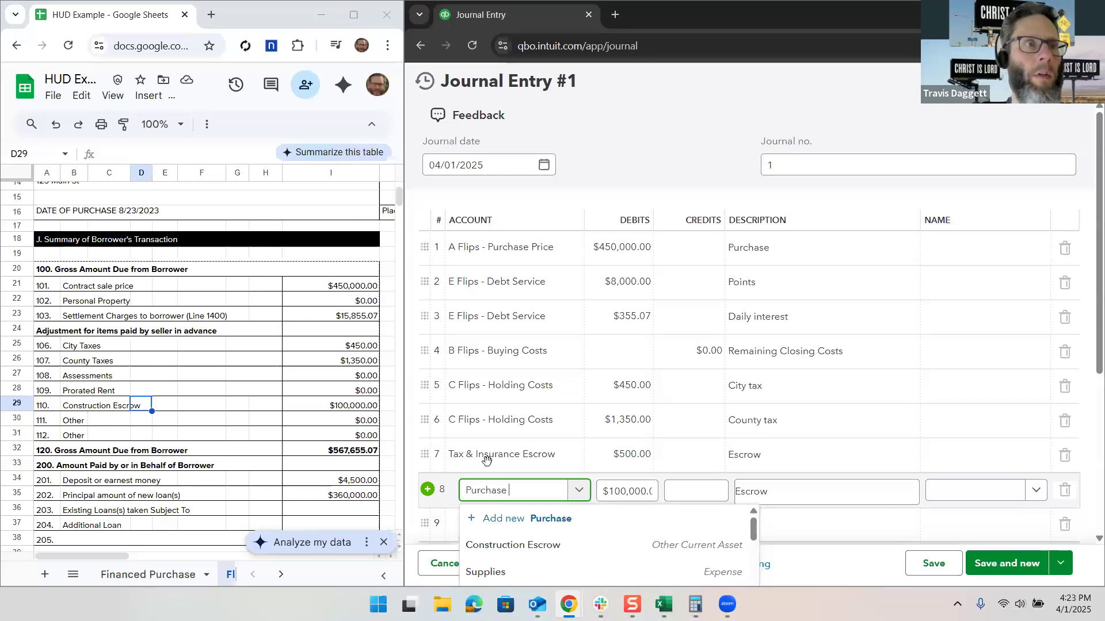
pyautogui.write(' Deposits')
pyautogui.press('Return')
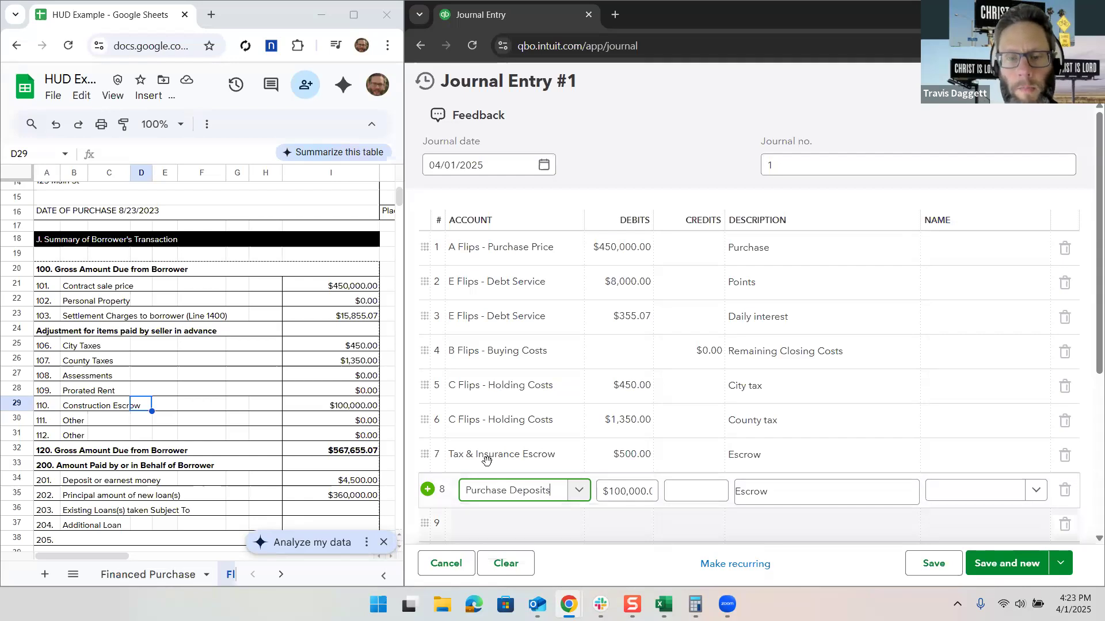
# Step: Set the Purchase Deposits account's type and detail type to Other Current Assets and save the account
pyautogui.click(781, 212)
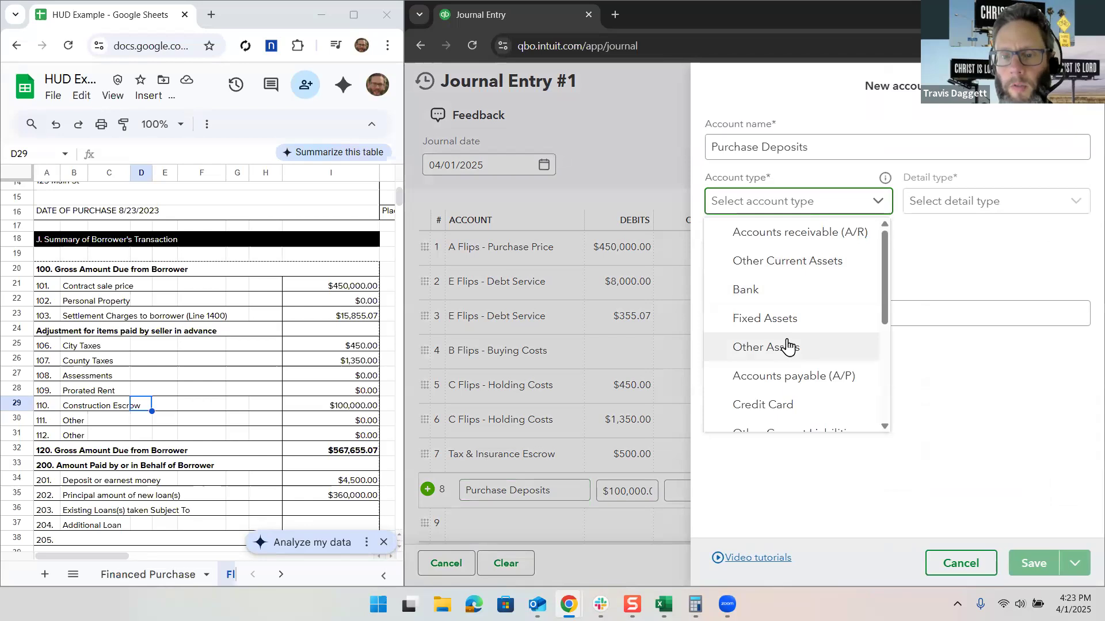
pyautogui.click(797, 267)
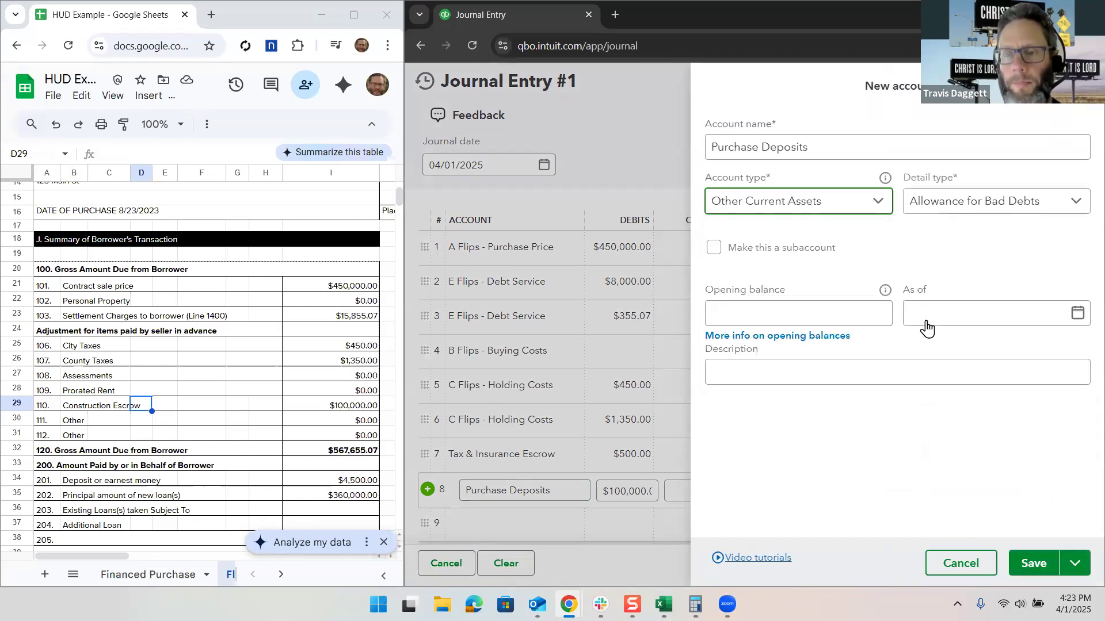
pyautogui.click(955, 202)
pyautogui.scroll(-4, 928, 330)
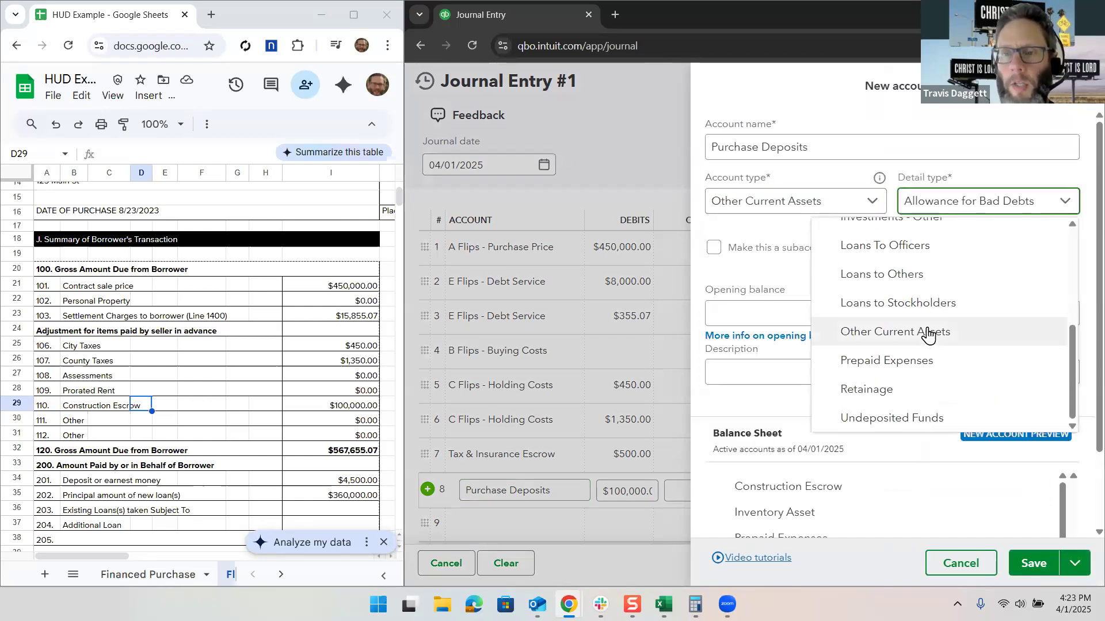
pyautogui.click(927, 332)
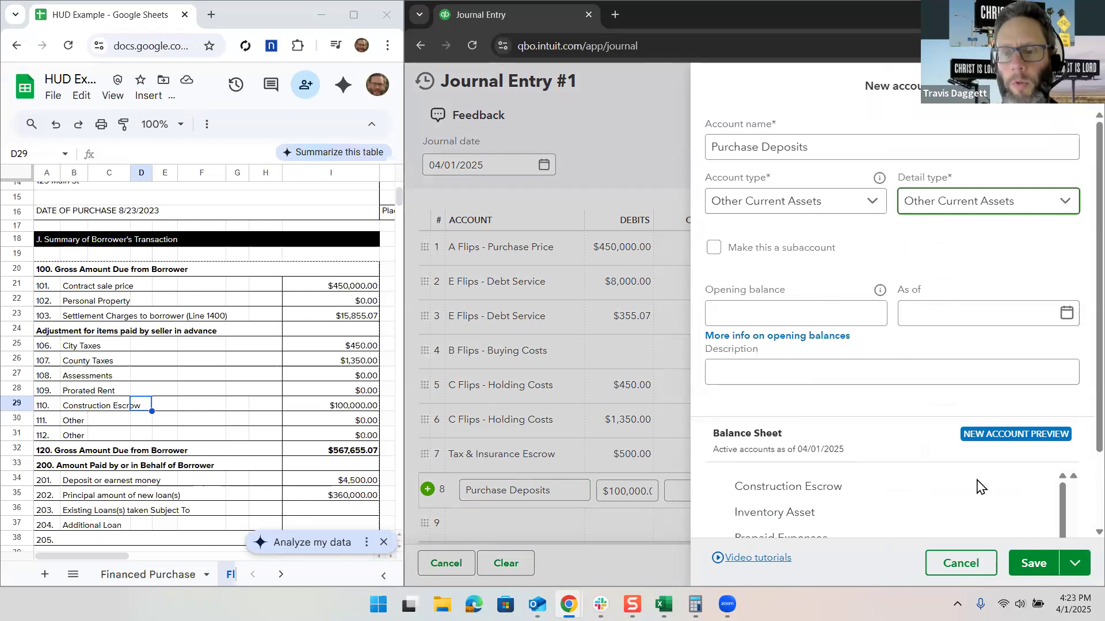
pyautogui.click(1035, 557)
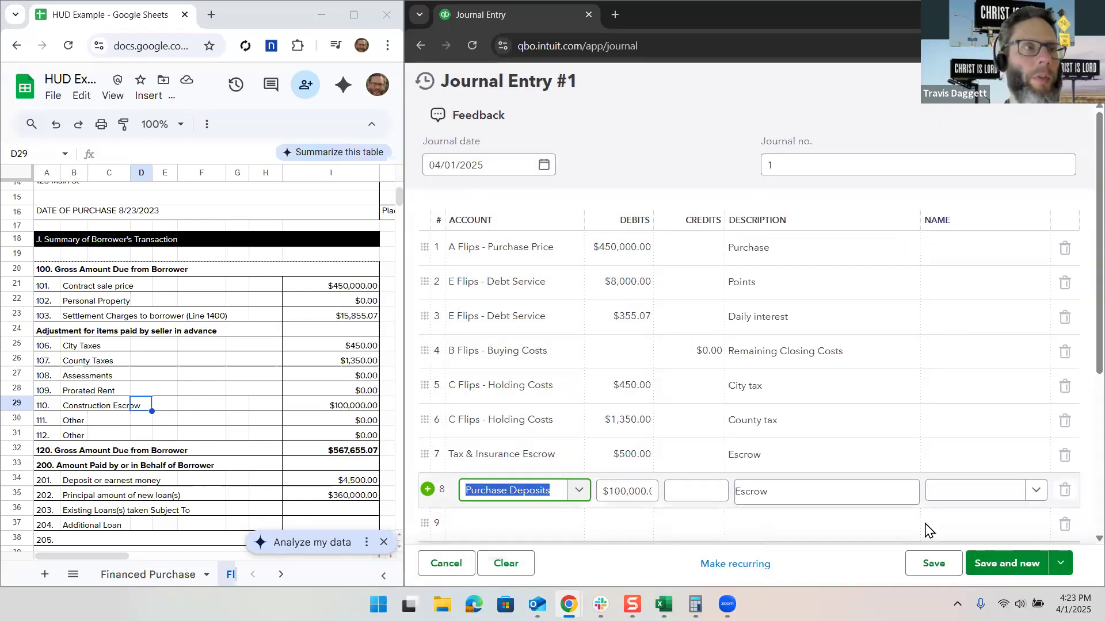
# Step: Enter a credit of 4,500 on line 8 and replace its description with "Earnest Money Deposit"
pyautogui.press('Tab')
pyautogui.press('Tab')
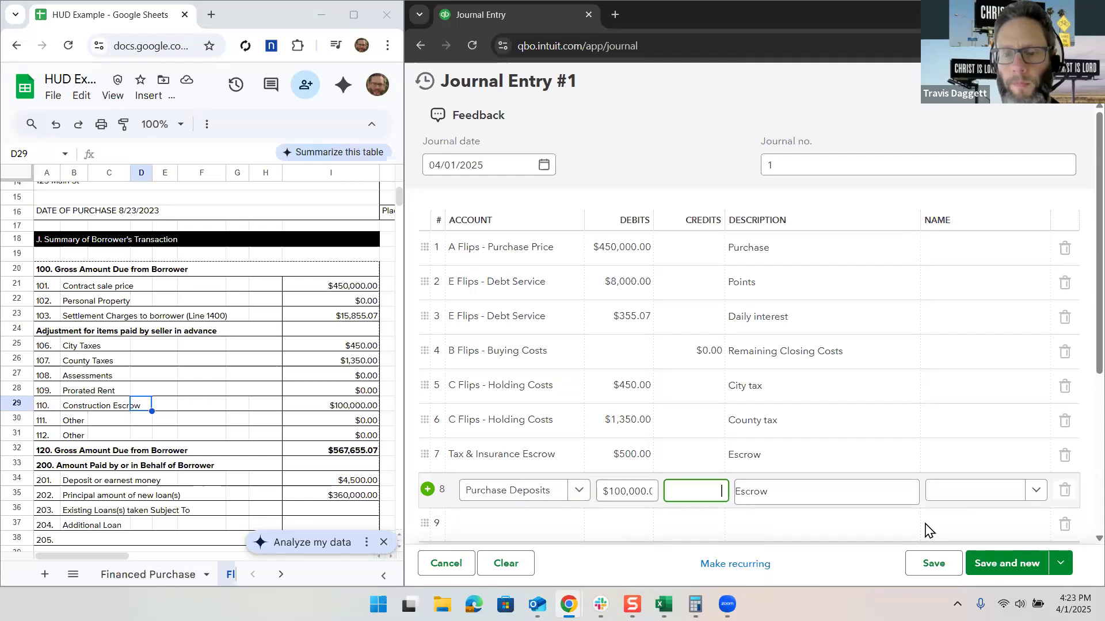
pyautogui.write('4500')
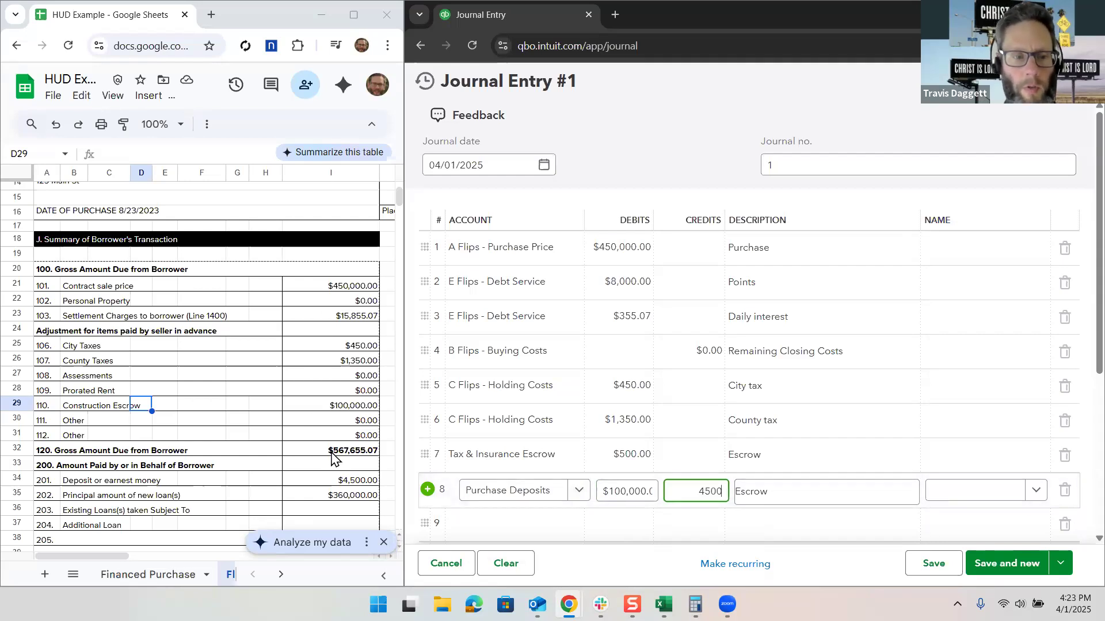
pyautogui.click(330, 483)
pyautogui.click(791, 483)
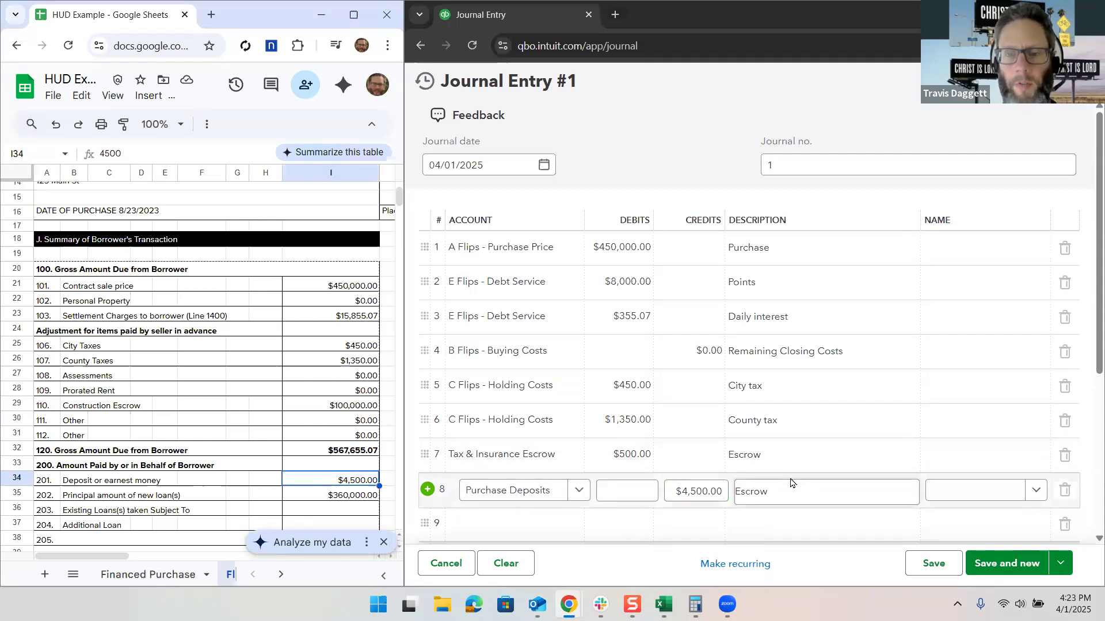
pyautogui.write('Earnest Money Dep;')
pyautogui.write('s')
pyautogui.press('BackSpace')
pyautogui.press('BackSpace')
pyautogui.press('BackSpace')
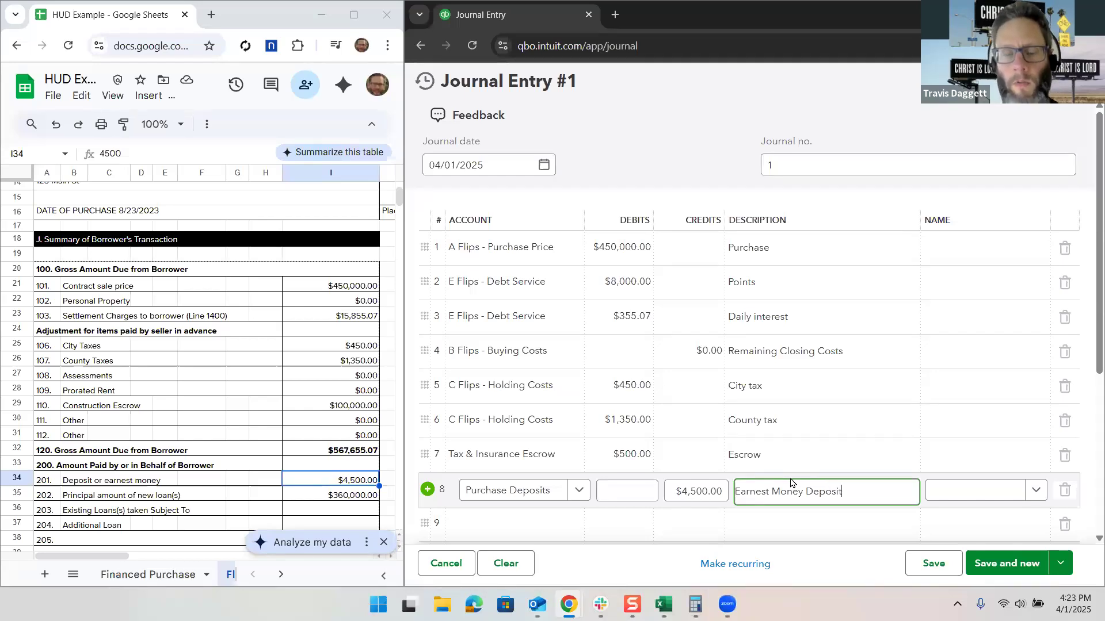
# Step: Fill journal line 9 with the Loan Payable account, a credit of 360,000 and the description "Loan"
pyautogui.scroll(-2, 791, 483)
pyautogui.click(517, 424)
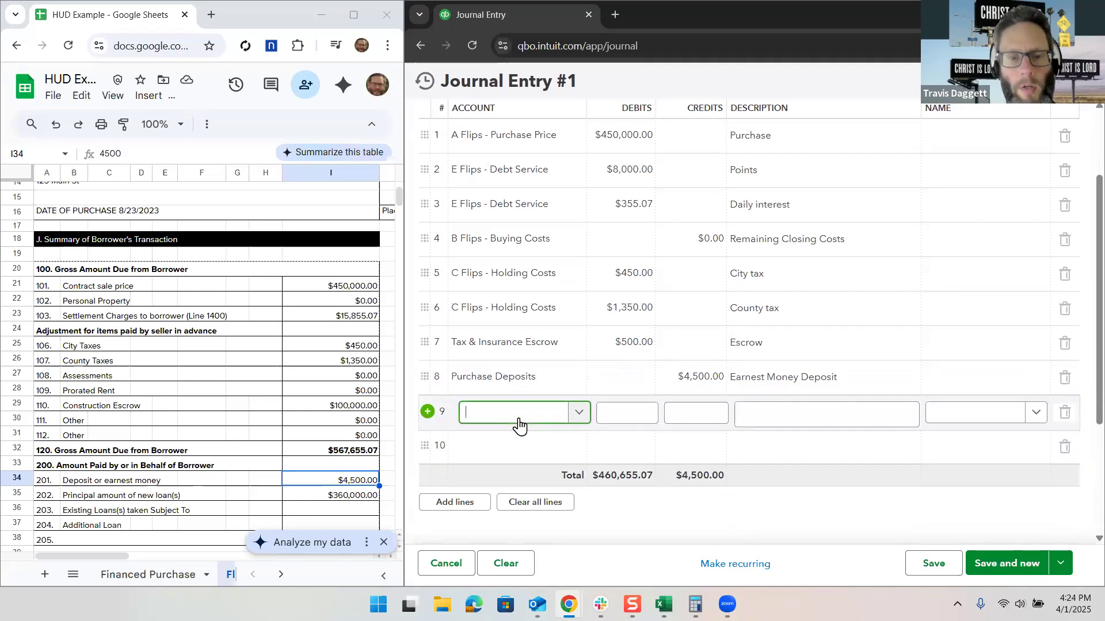
pyautogui.write('Loan')
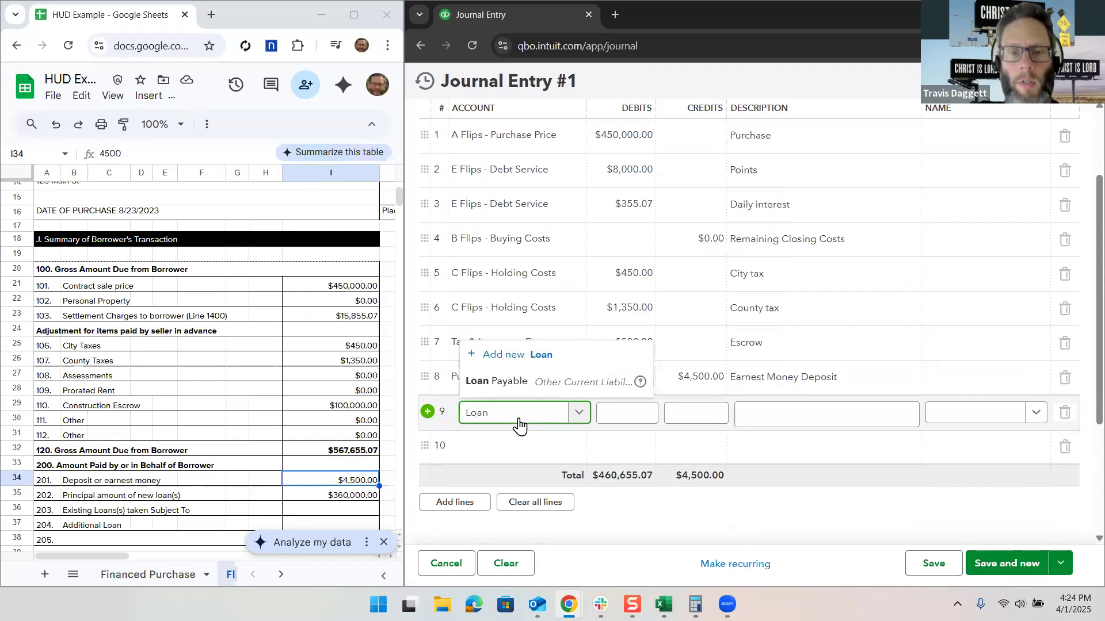
pyautogui.click(525, 384)
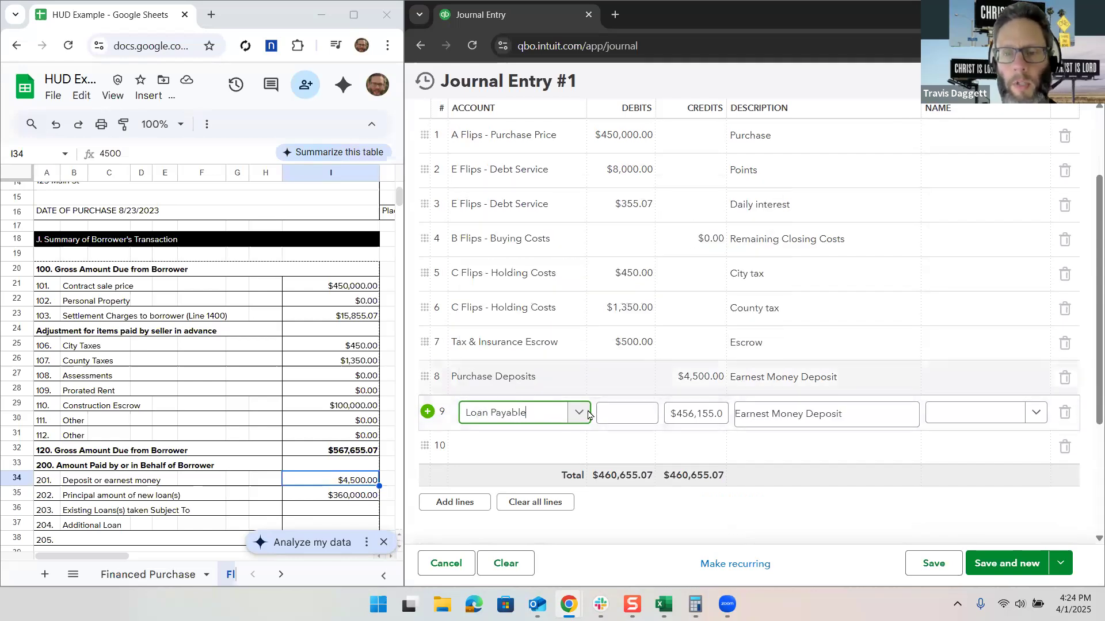
pyautogui.click(668, 417)
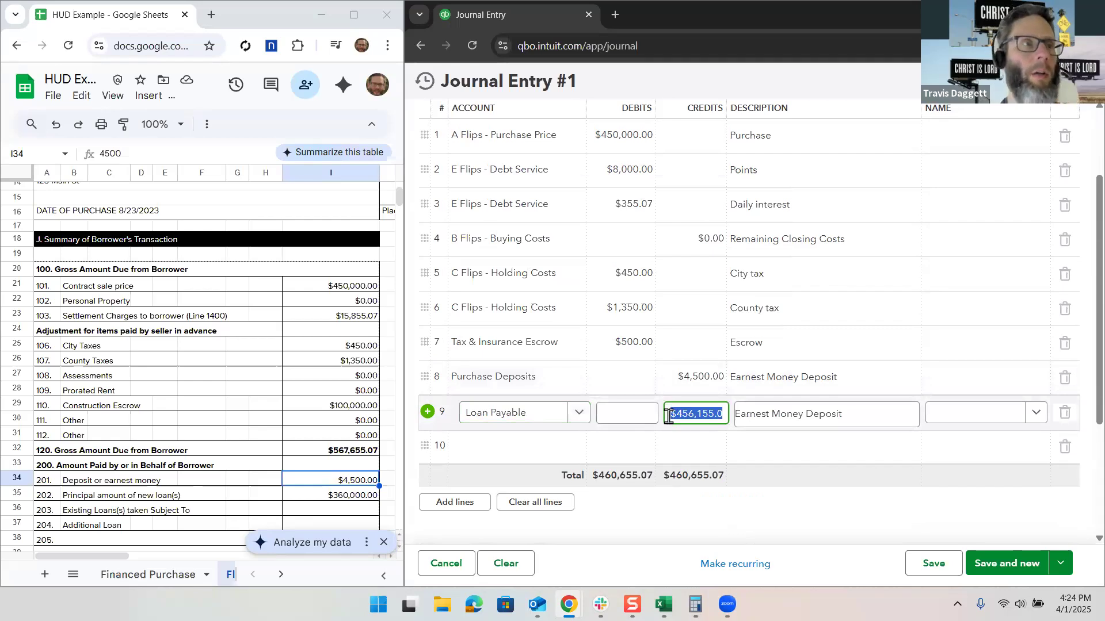
pyautogui.write('360,000')
pyautogui.click(804, 414)
pyautogui.write('Loan')
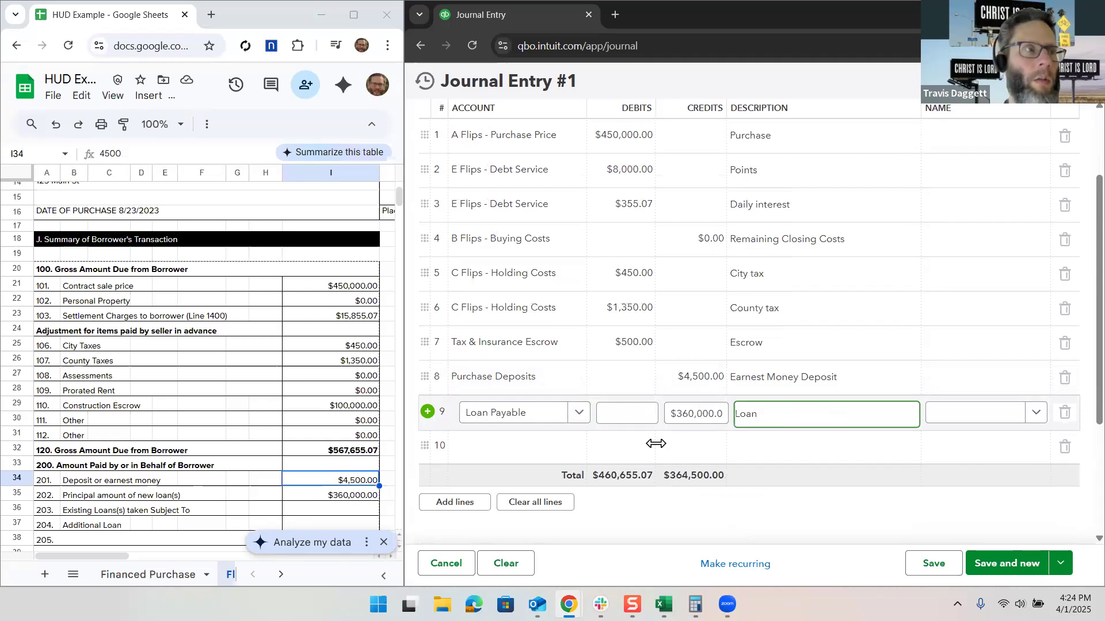
# Step: Fill journal line 10 with the C Flips - Holding Costs account, a credit of 500 and the description "City taxes"
pyautogui.click(521, 461)
pyautogui.write('C flip')
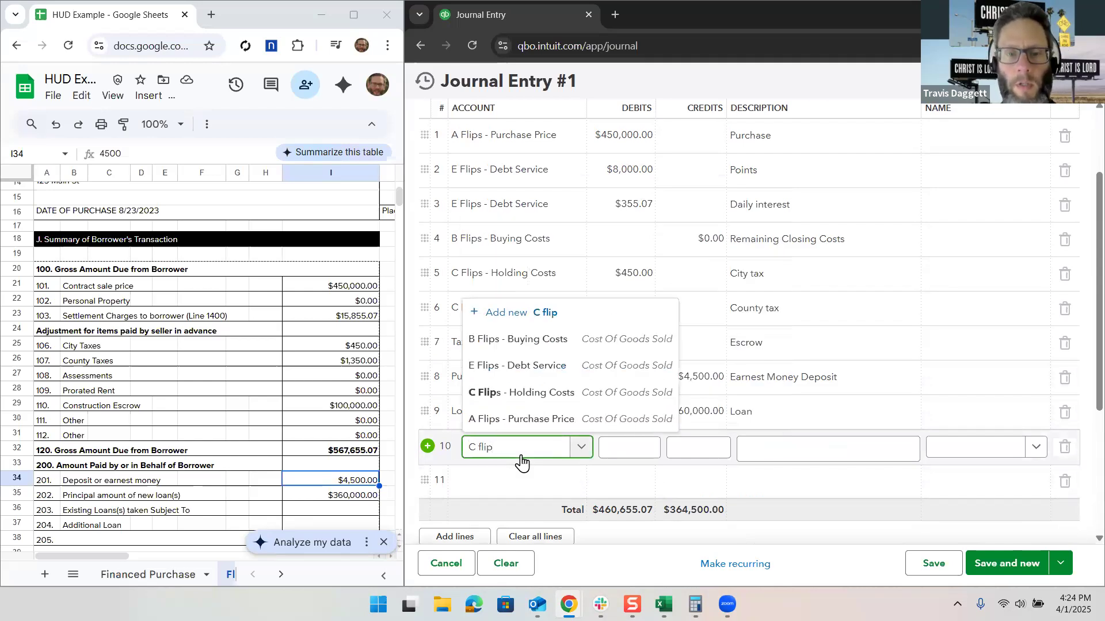
pyautogui.click(541, 395)
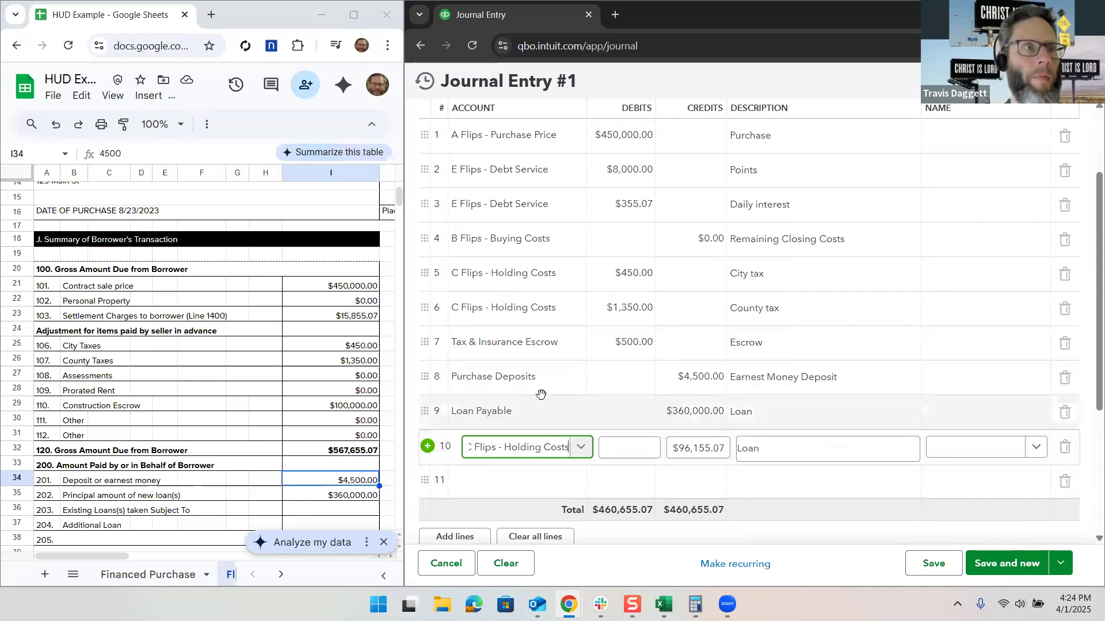
pyautogui.click(675, 449)
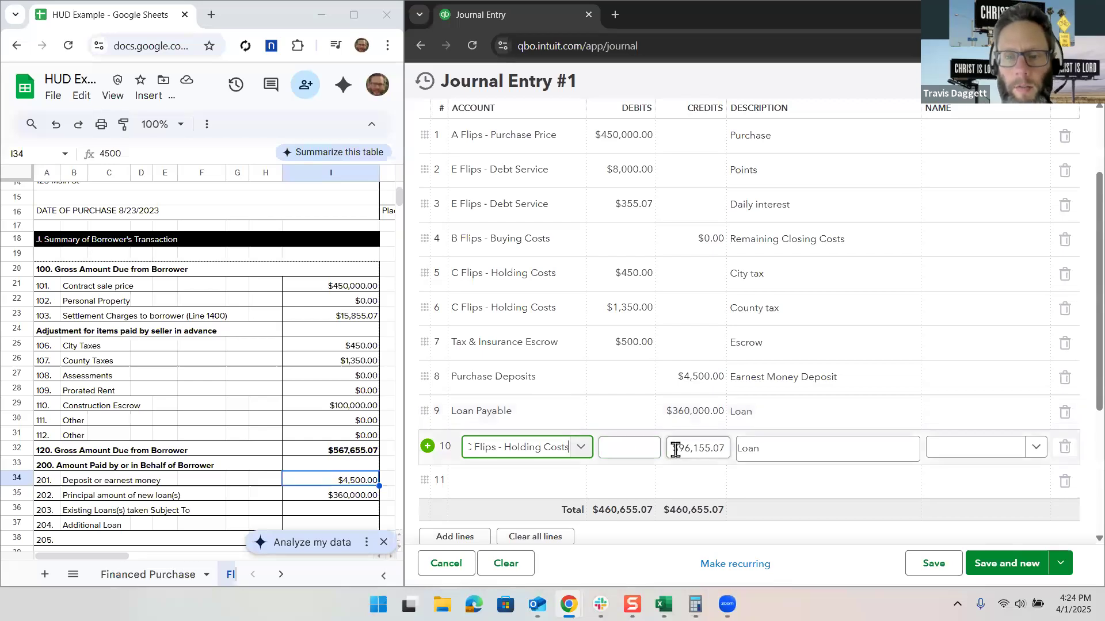
pyautogui.write('500')
pyautogui.press('Tab')
pyautogui.write('City taxe')
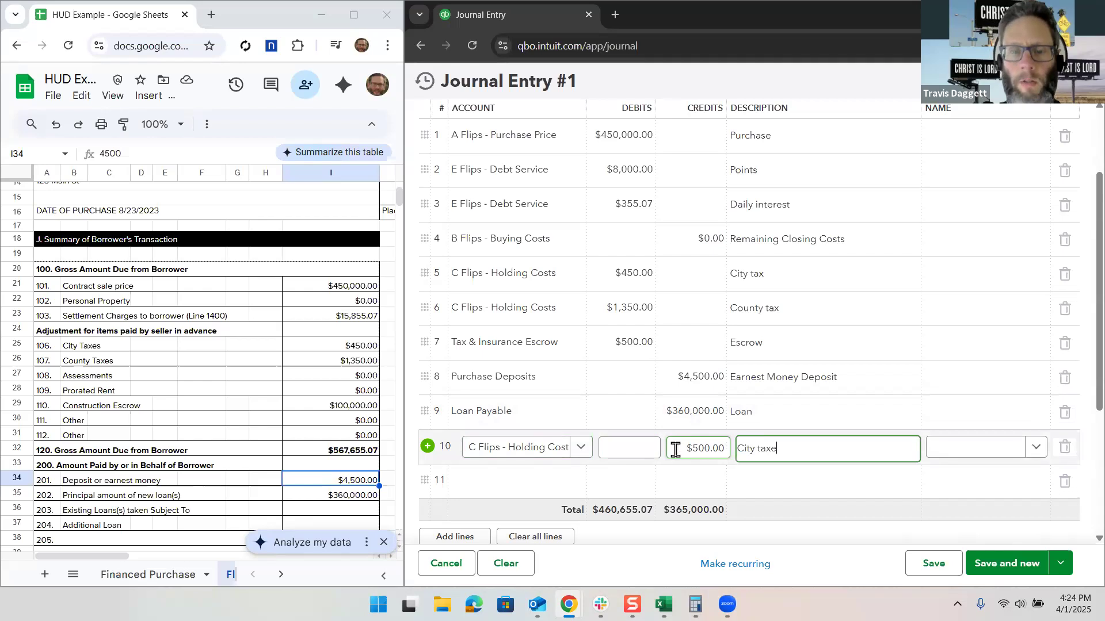
pyautogui.write('s')
# Step: Fill journal line 11 with the Checking account and credit it 202,655.07, the HUD's cash due from the borrower
pyautogui.scroll(-1, 530, 412)
pyautogui.click(524, 418)
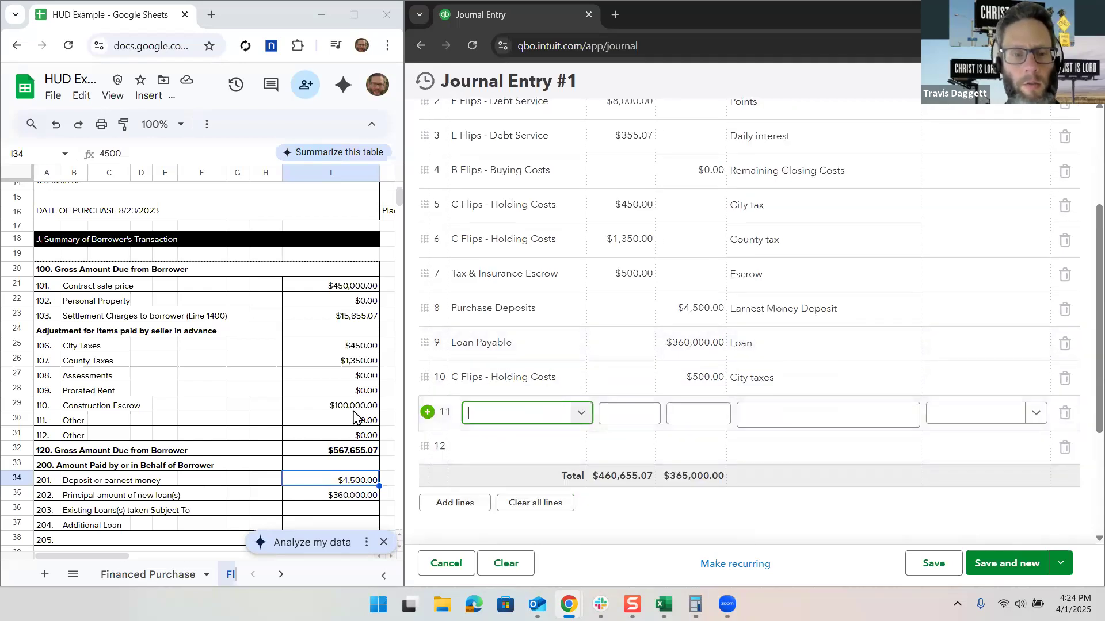
pyautogui.scroll(-9, 358, 342)
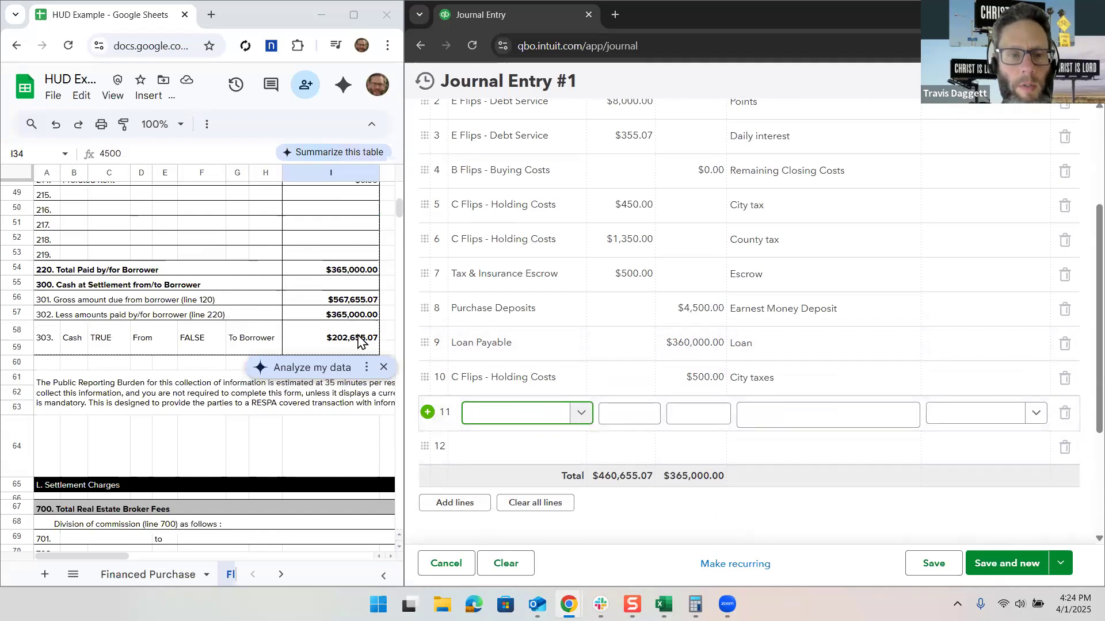
pyautogui.click(357, 342)
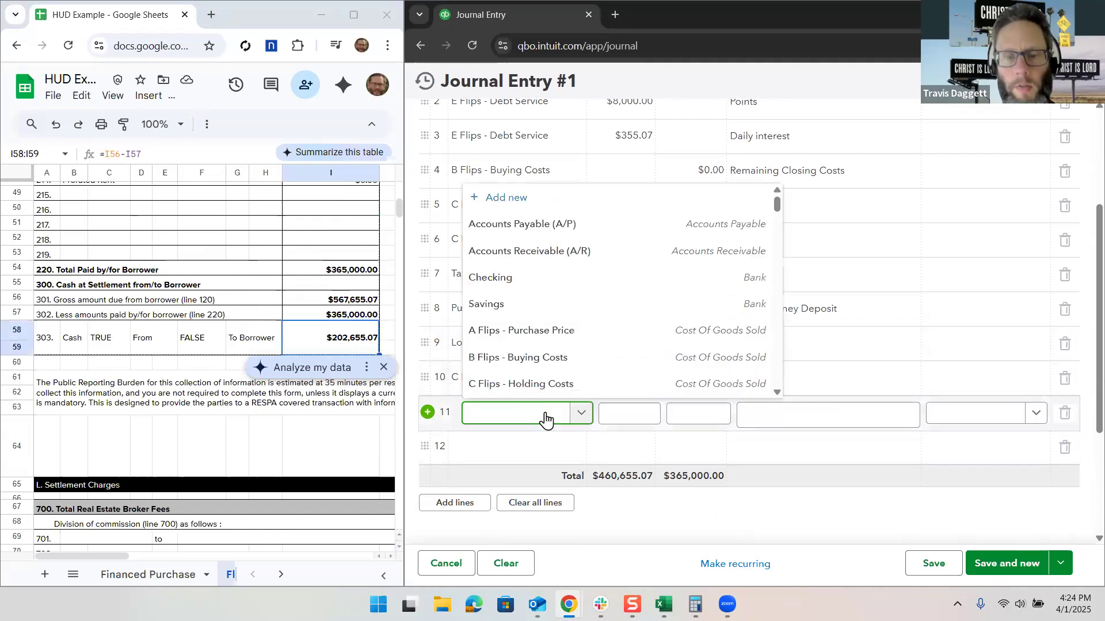
pyautogui.write('Check')
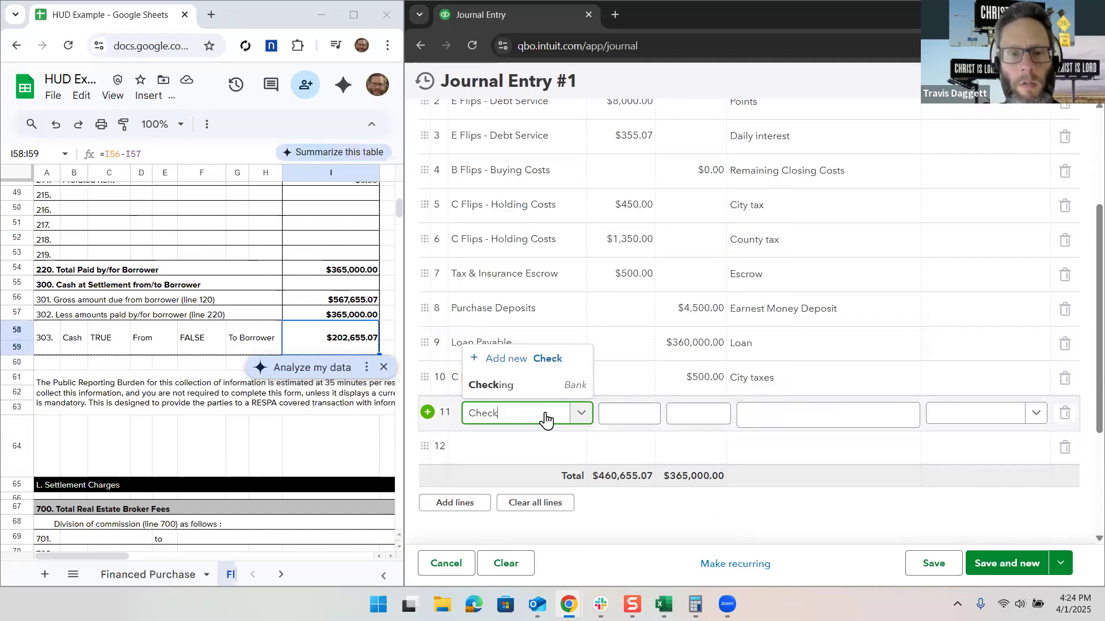
pyautogui.click(520, 386)
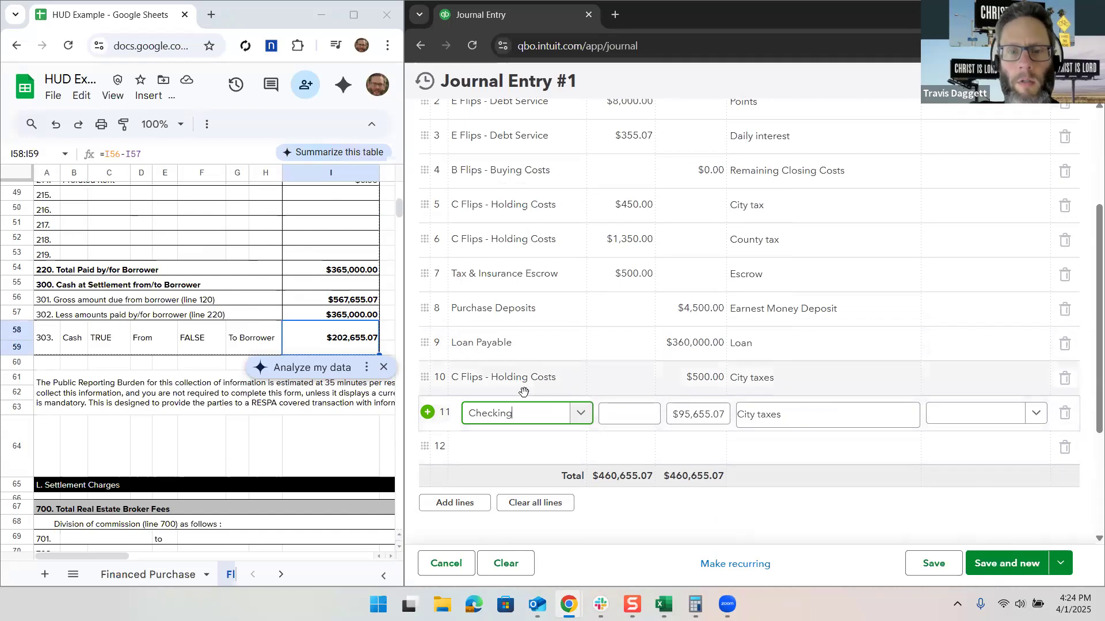
pyautogui.click(672, 414)
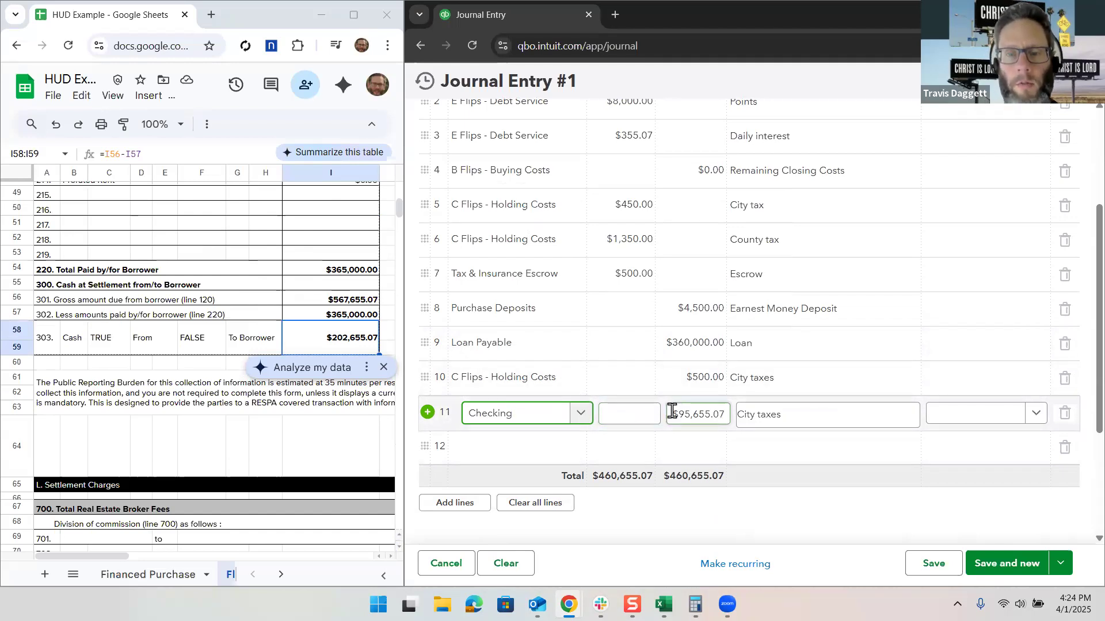
pyautogui.write('2')
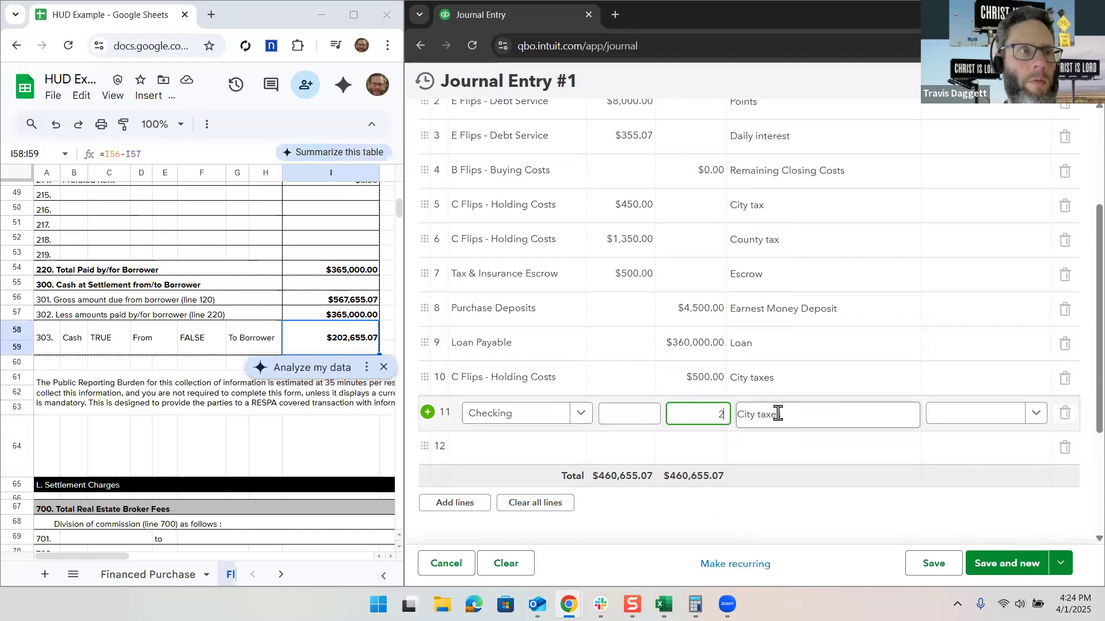
pyautogui.write('02,655.07')
# Step: Start line 4's Remaining Closing Costs debit as HUD line 103's 15855.07 minus 8000 and 355.07
pyautogui.click(668, 368)
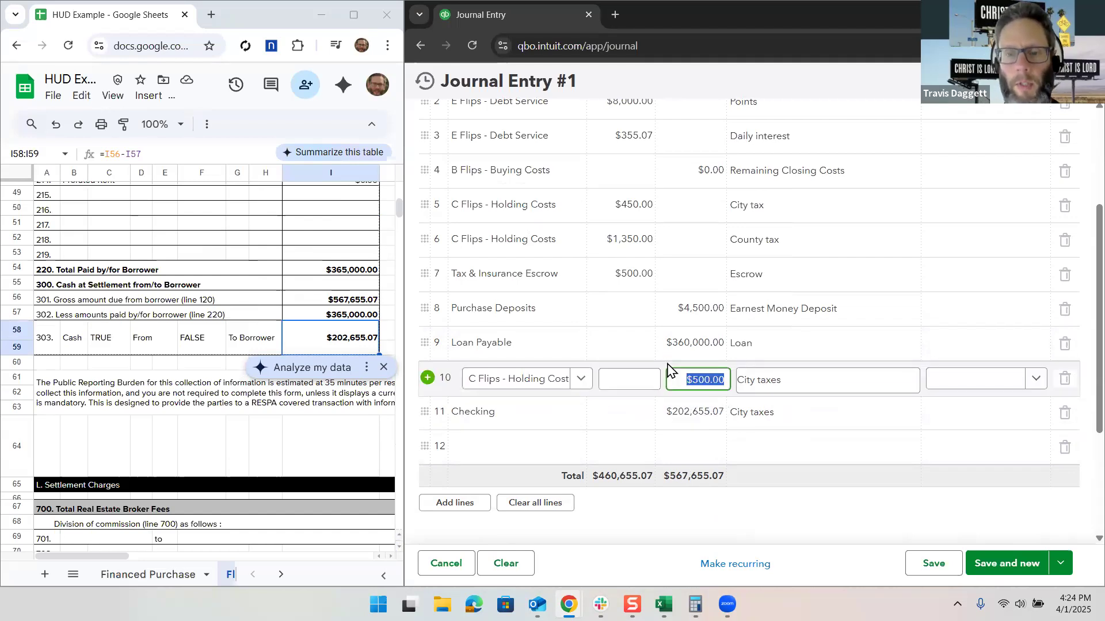
pyautogui.scroll(3, 668, 368)
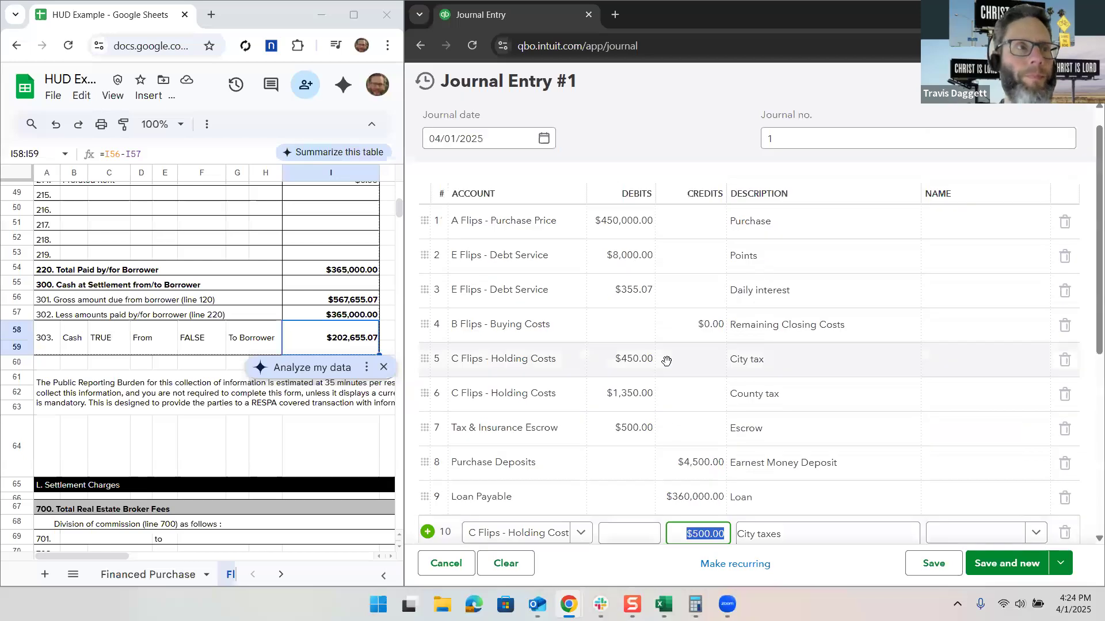
pyautogui.scroll(2, 326, 262)
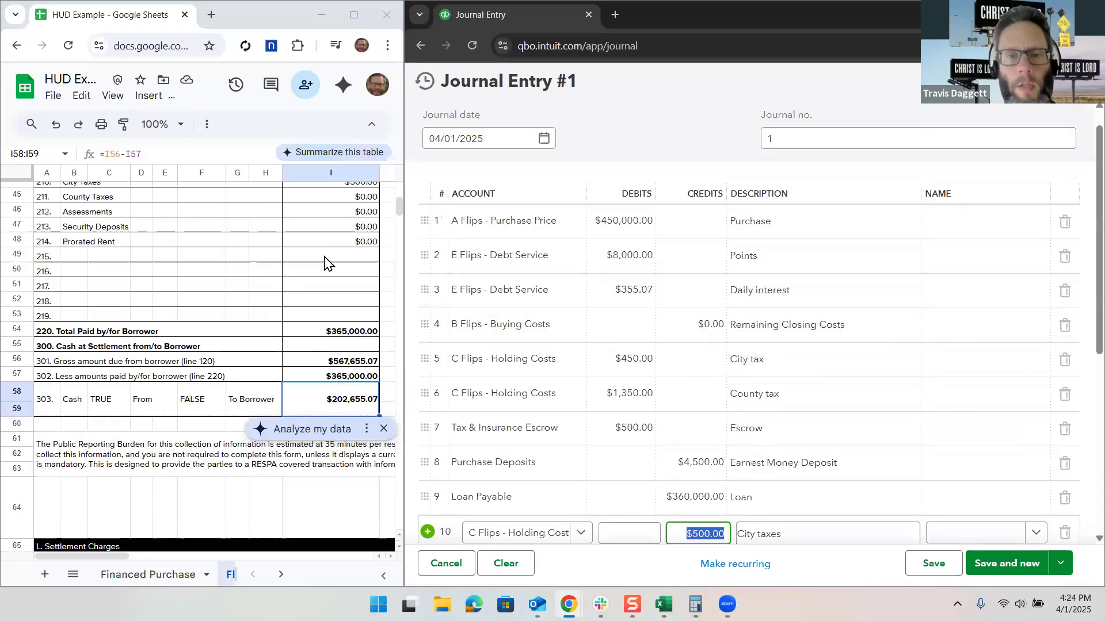
pyautogui.scroll(15, 336, 264)
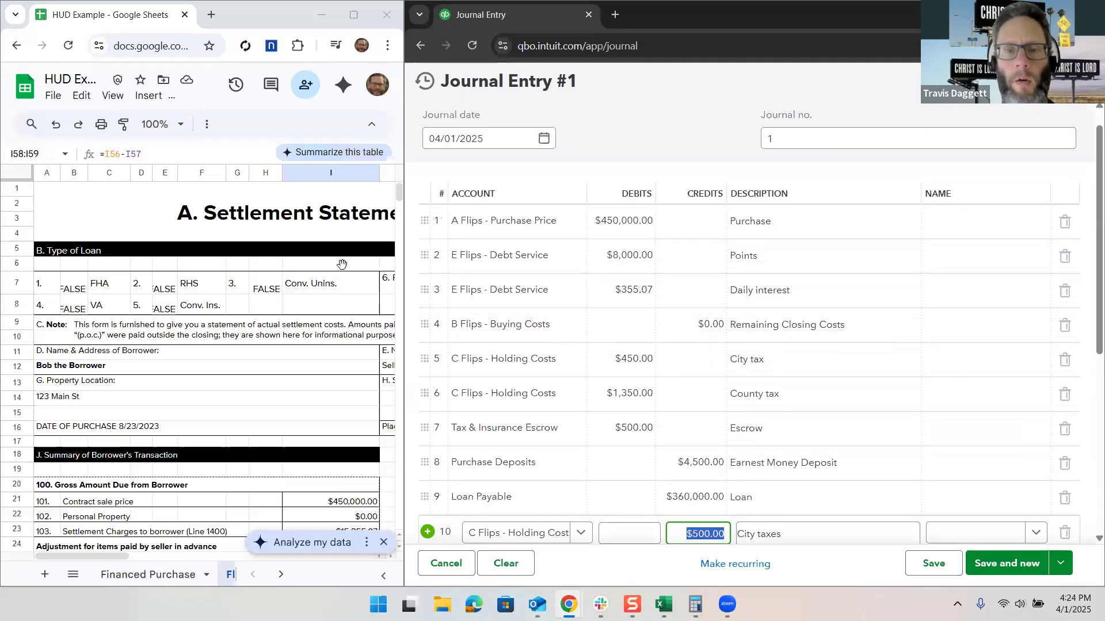
pyautogui.click(613, 324)
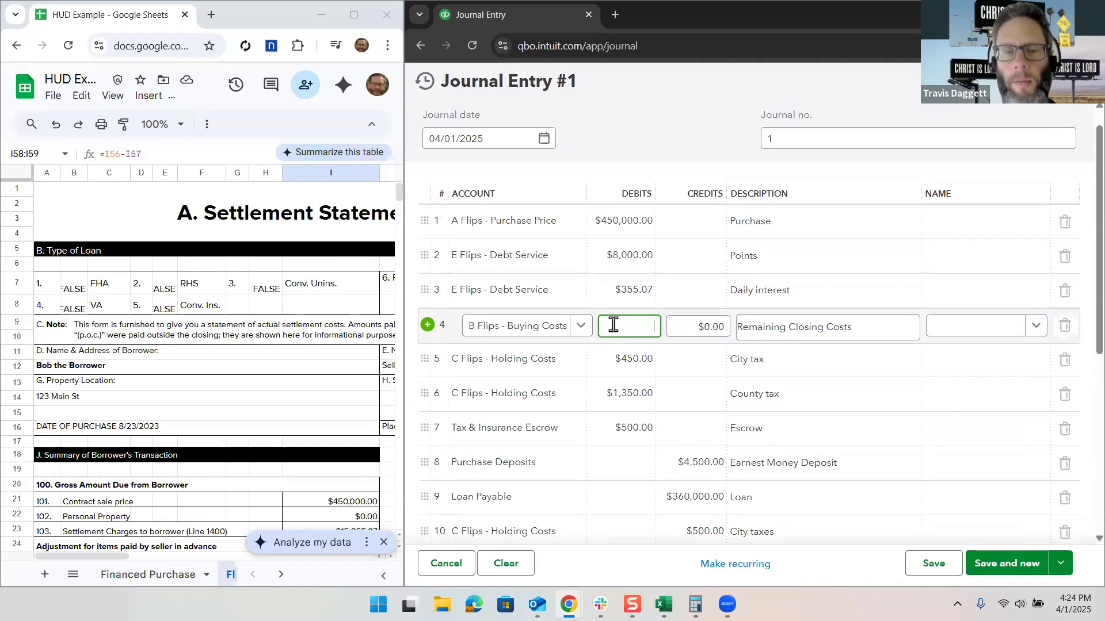
pyautogui.scroll(-3, 246, 385)
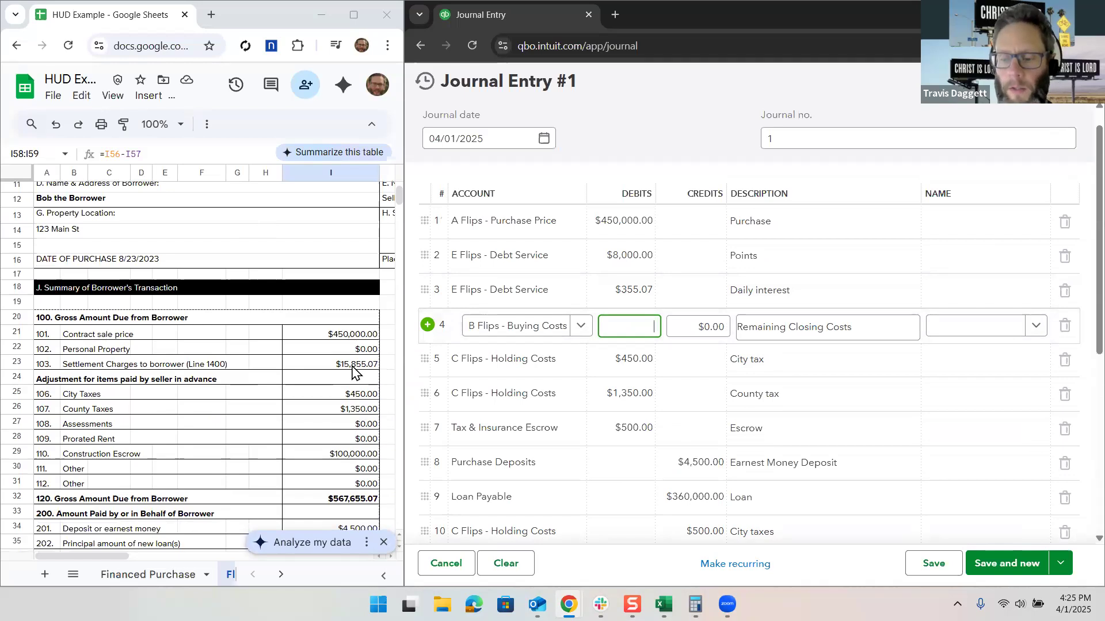
pyautogui.write('15855.07-')
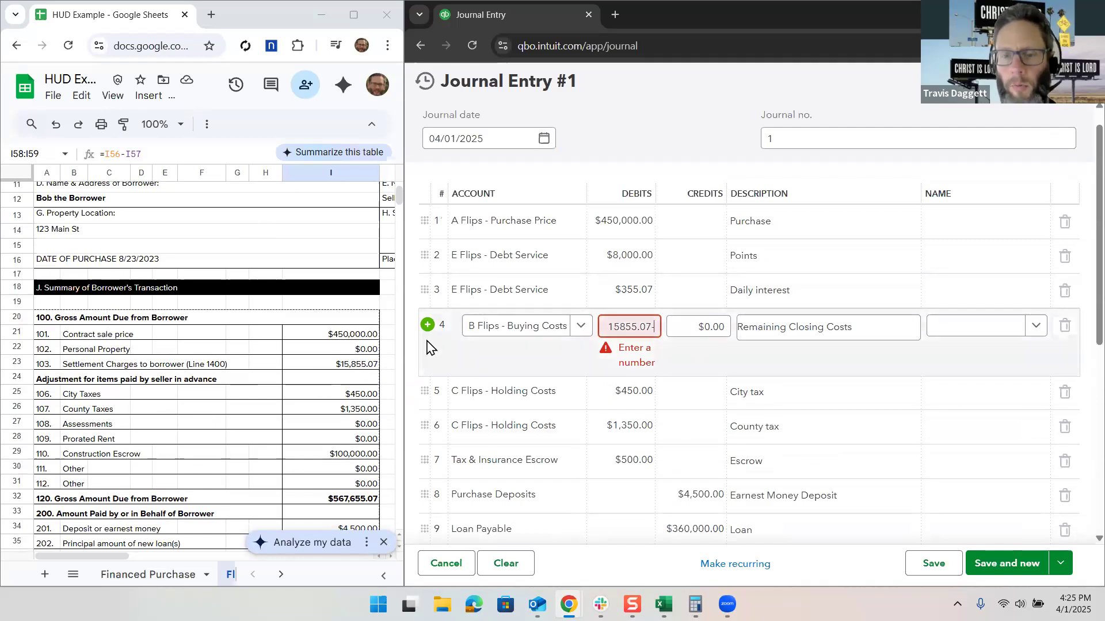
pyautogui.write('800')
pyautogui.write('0-355.0')
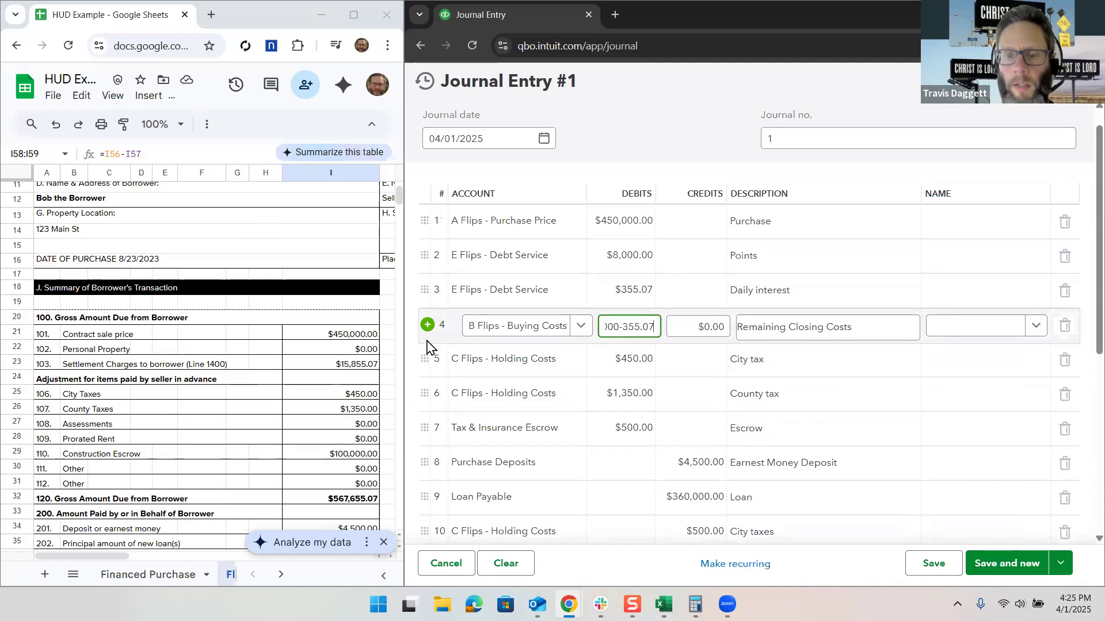
pyautogui.write('7-')
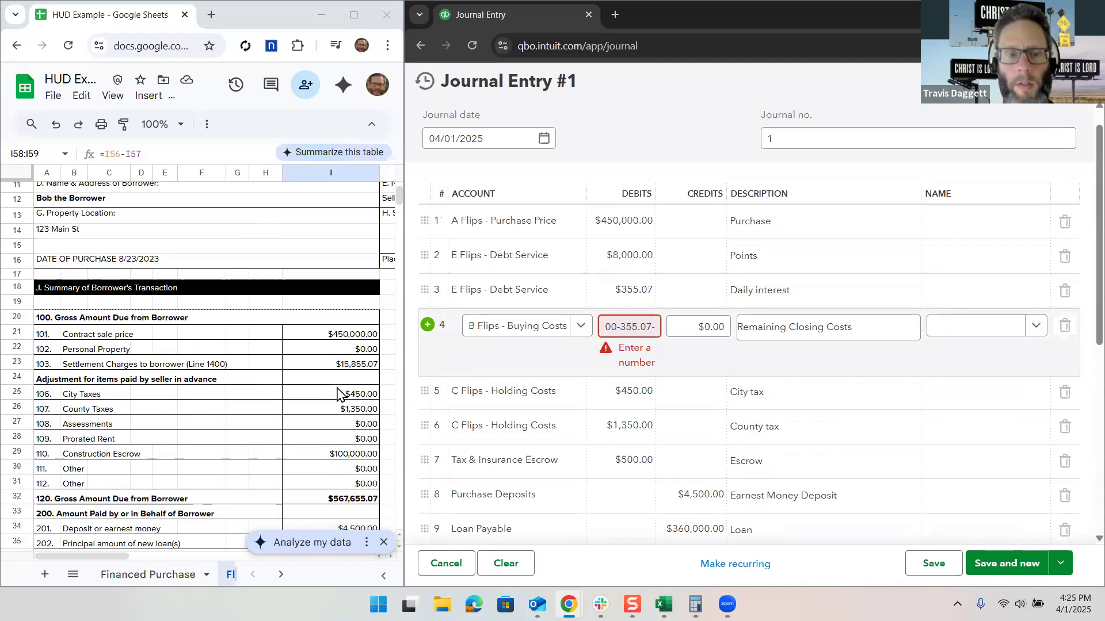
# Step: Subtract the escrow amount from HUD section L to complete line 4's debit as 7,000, and clear its zero credit
pyautogui.scroll(-10, 268, 414)
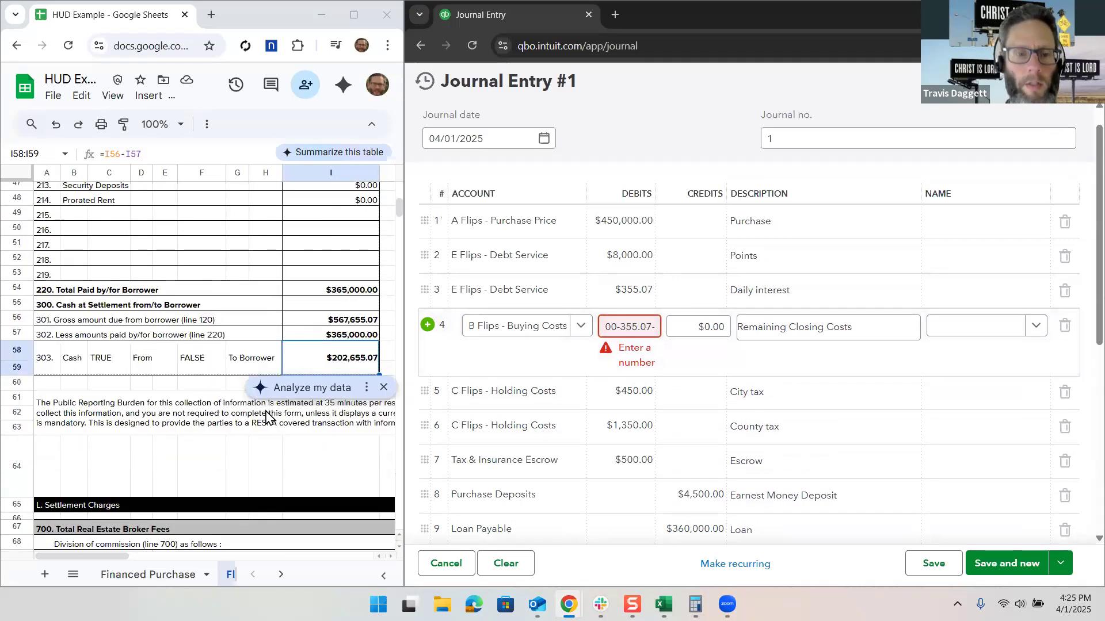
pyautogui.scroll(-5, 268, 417)
pyautogui.hscroll(5, 268, 417)
pyautogui.scroll(-3, 267, 417)
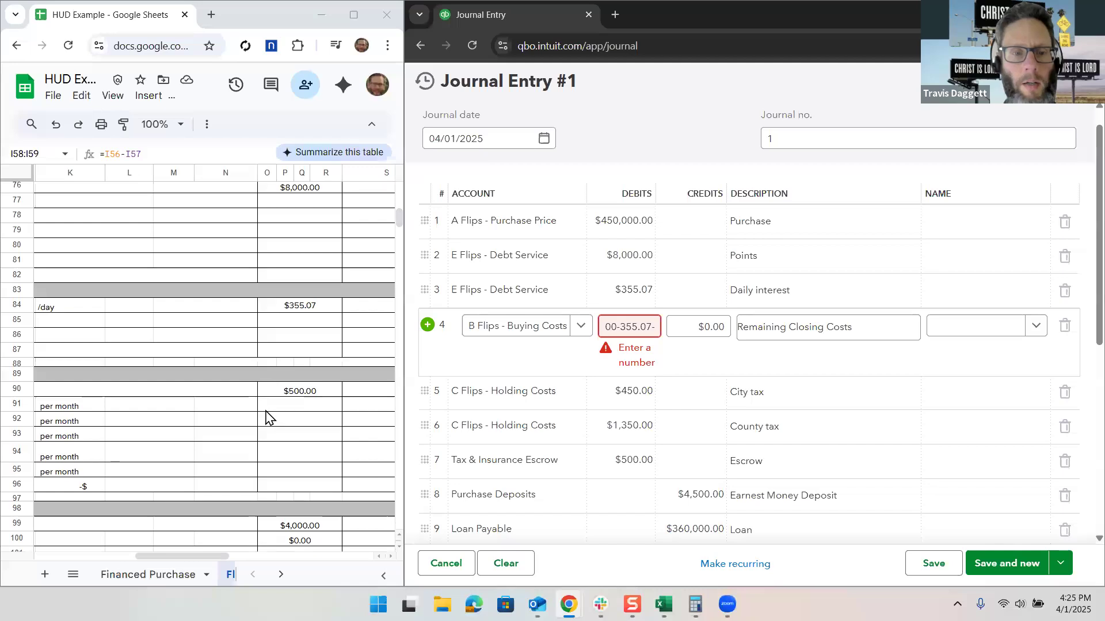
pyautogui.scroll(-1, 268, 417)
pyautogui.hscroll(-3, 268, 417)
pyautogui.hscroll(3, 268, 418)
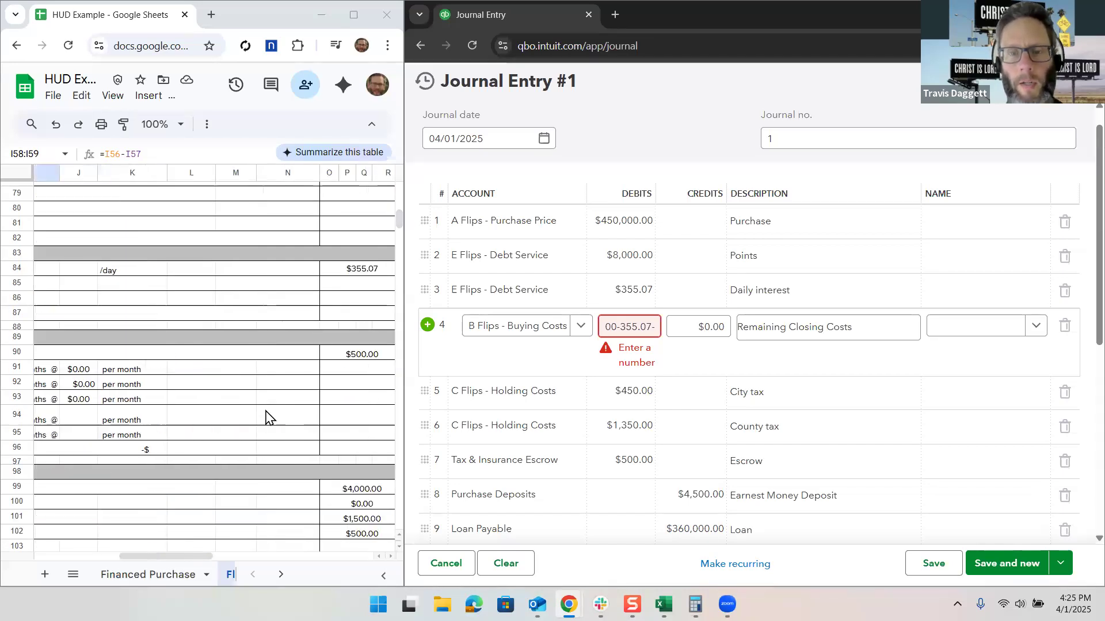
pyautogui.doubleClick(653, 329)
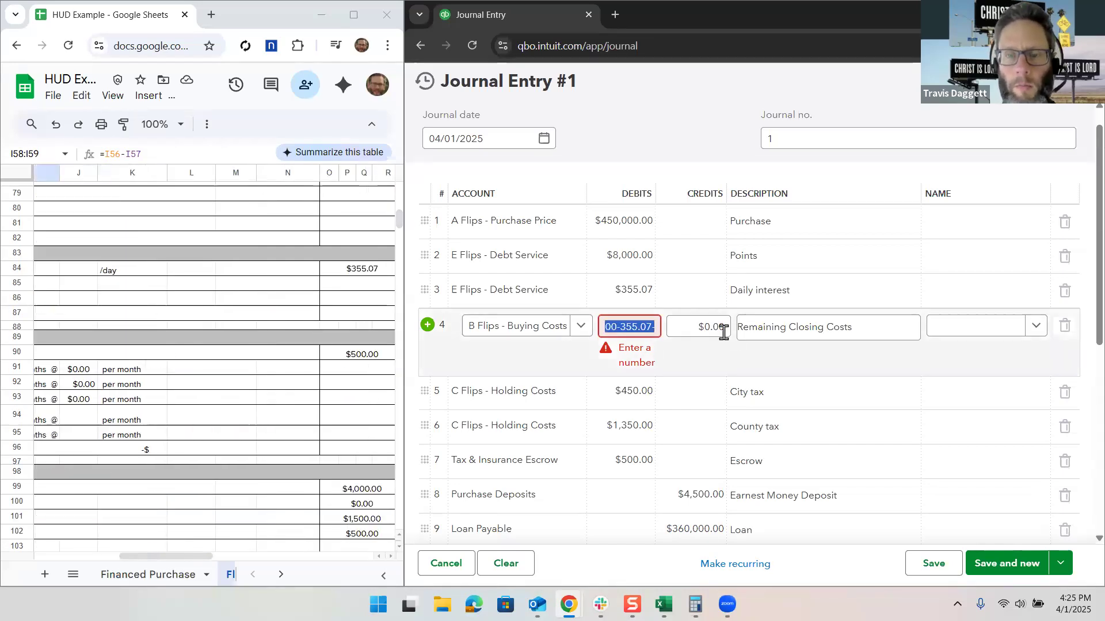
pyautogui.click(723, 327)
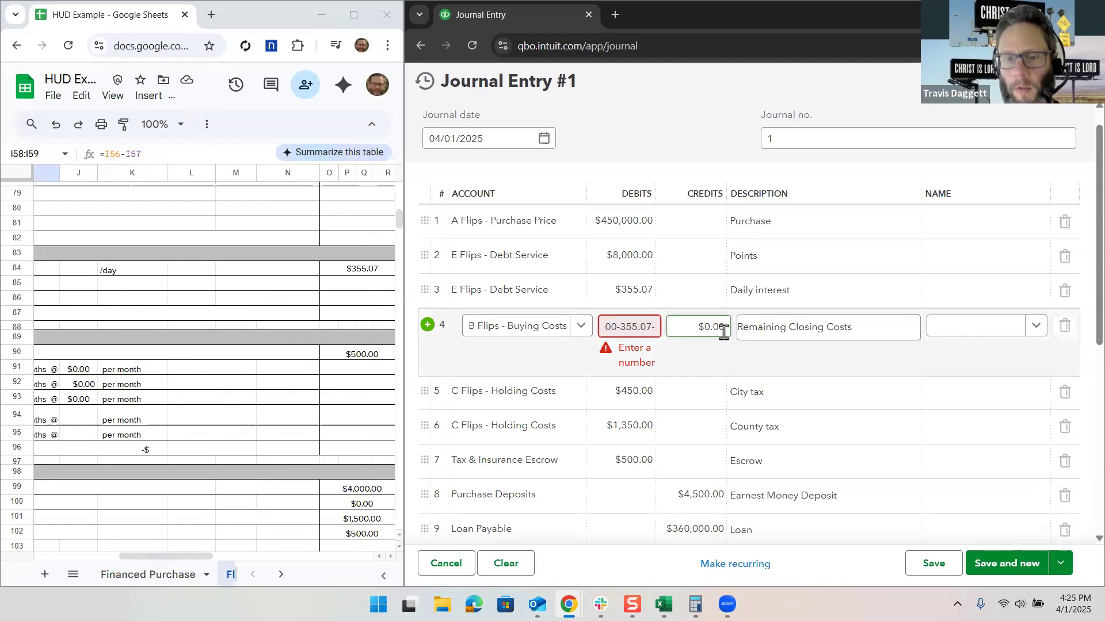
pyautogui.hotkey('shift', 'Tab')
pyautogui.press('BackSpace')
pyautogui.press('Tab')
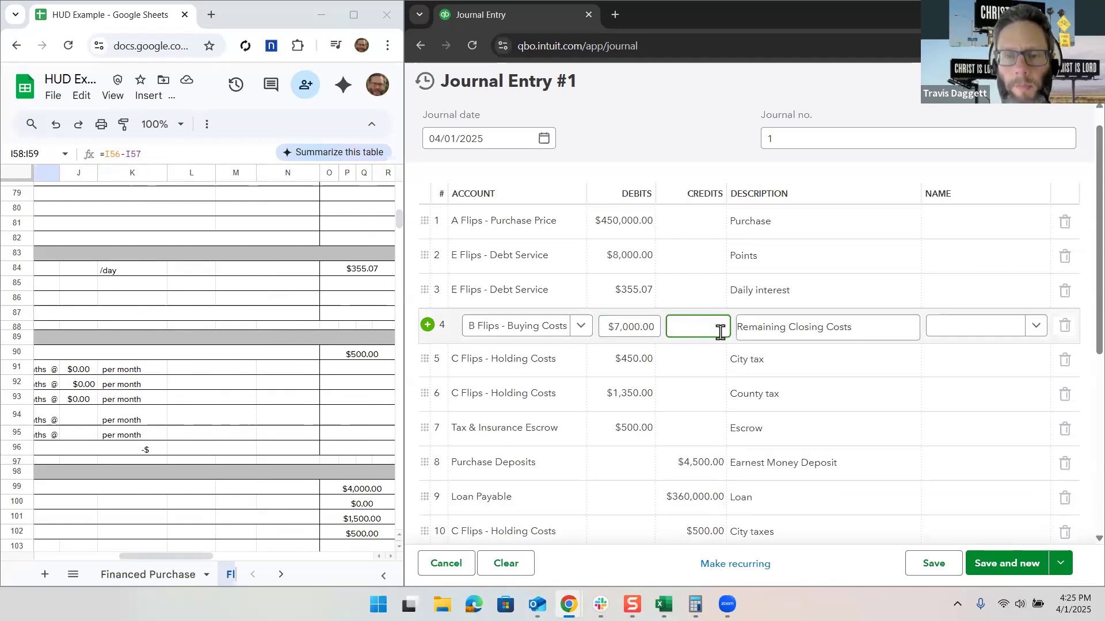
# Step: Compare the journal lines and debit and credit totals with the HUD borrower summary to find the missing debit
pyautogui.scroll(-3, 720, 332)
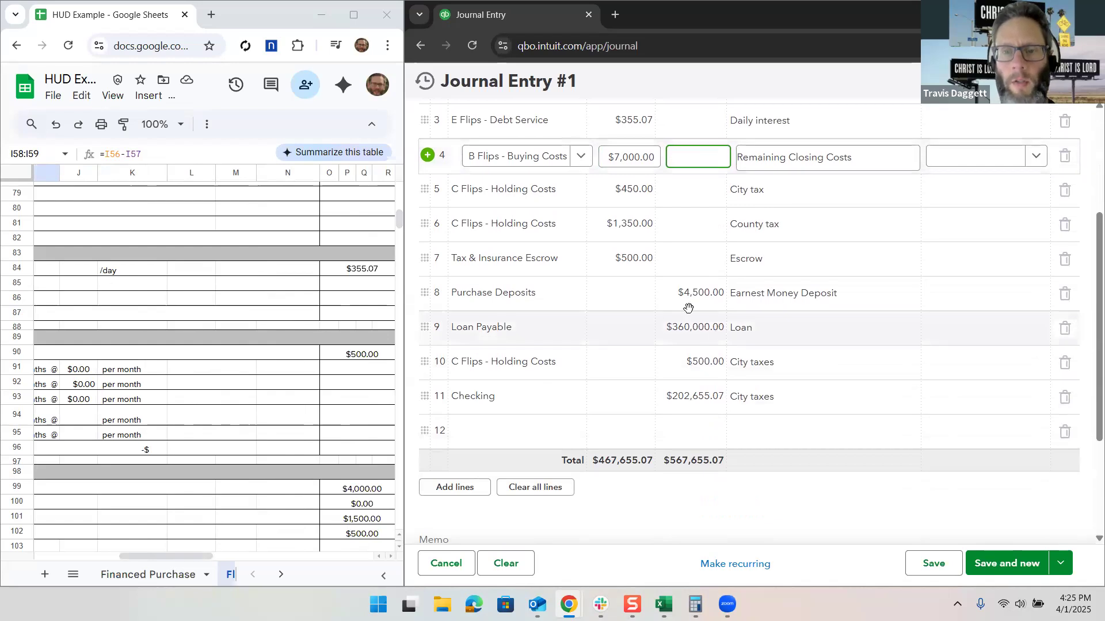
pyautogui.click(615, 336)
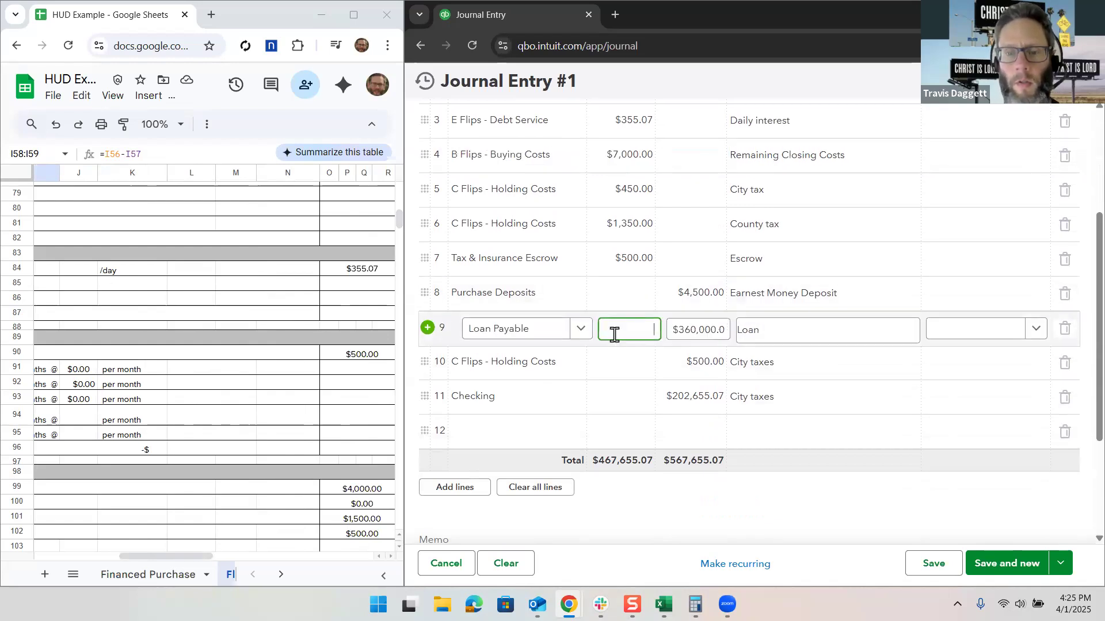
pyautogui.scroll(3, 612, 326)
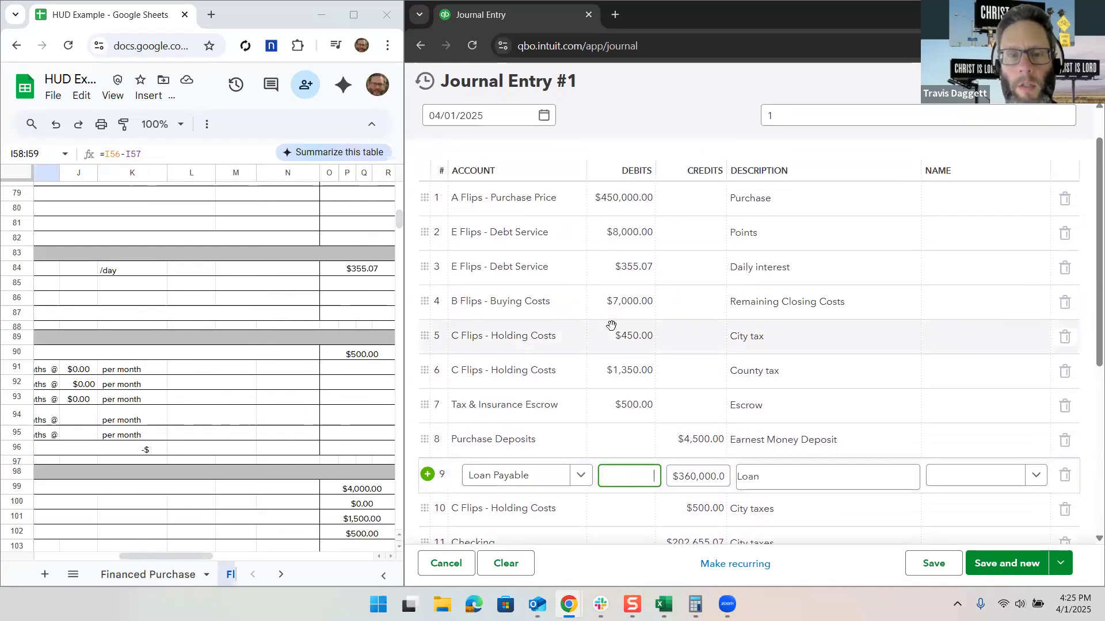
pyautogui.scroll(1, 611, 326)
pyautogui.scroll(-3, 611, 325)
pyautogui.scroll(3, 611, 326)
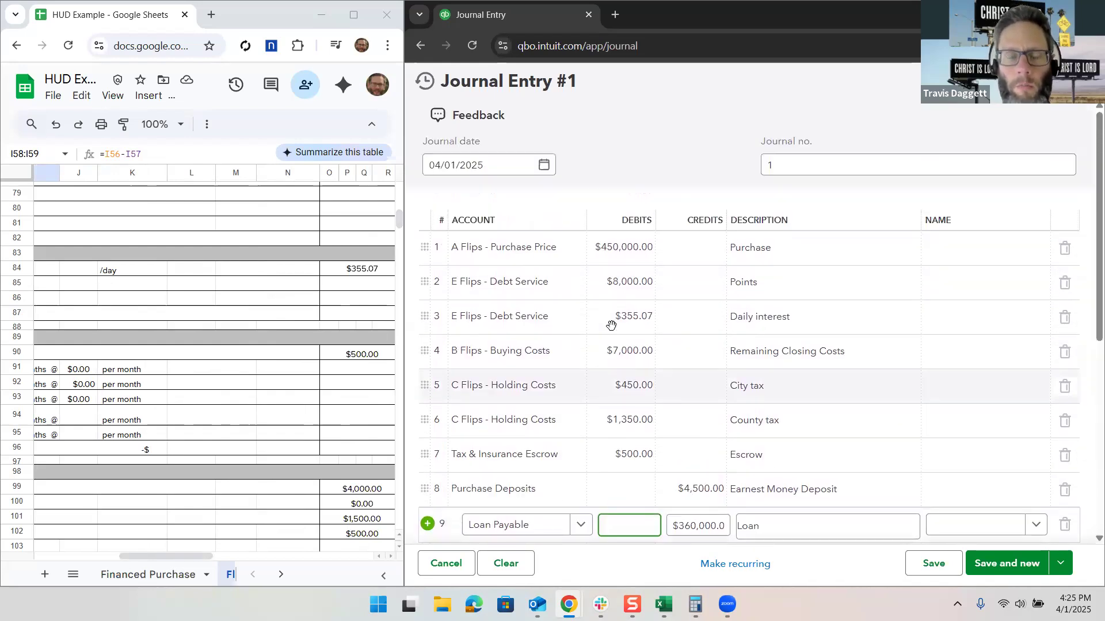
pyautogui.scroll(-1, 611, 326)
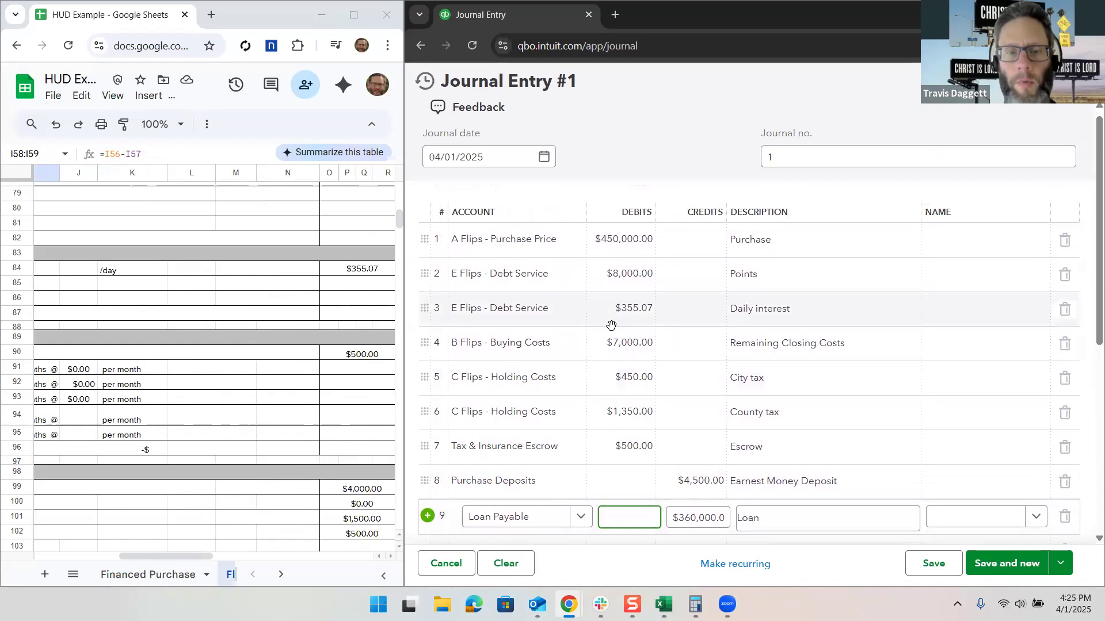
pyautogui.scroll(5, 277, 328)
pyautogui.hscroll(-5, 277, 328)
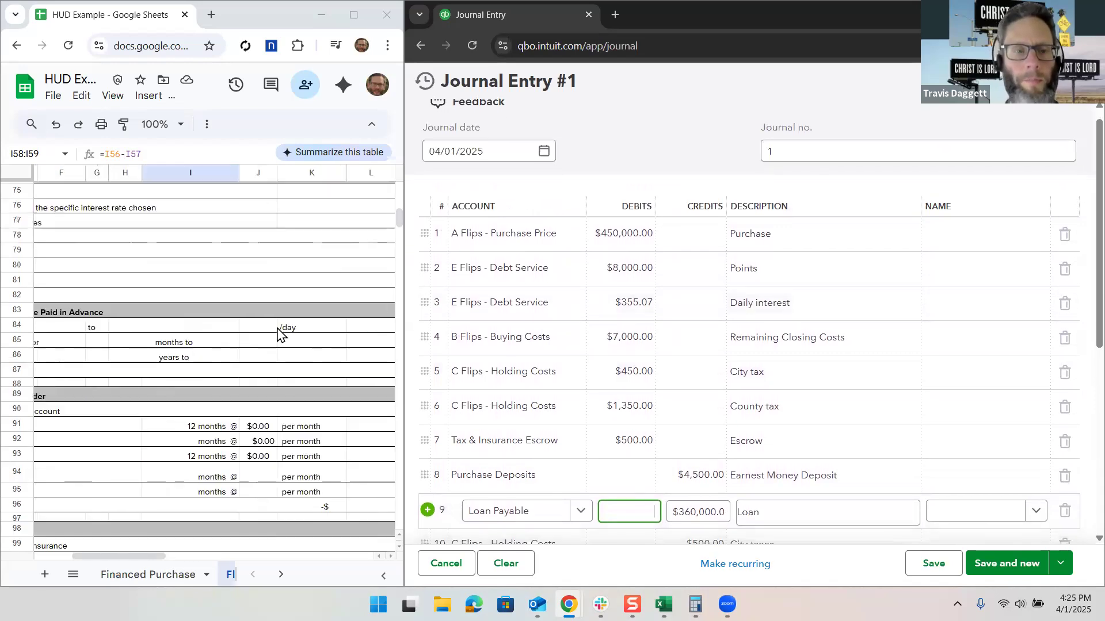
pyautogui.scroll(15, 278, 333)
pyautogui.scroll(-4, 268, 333)
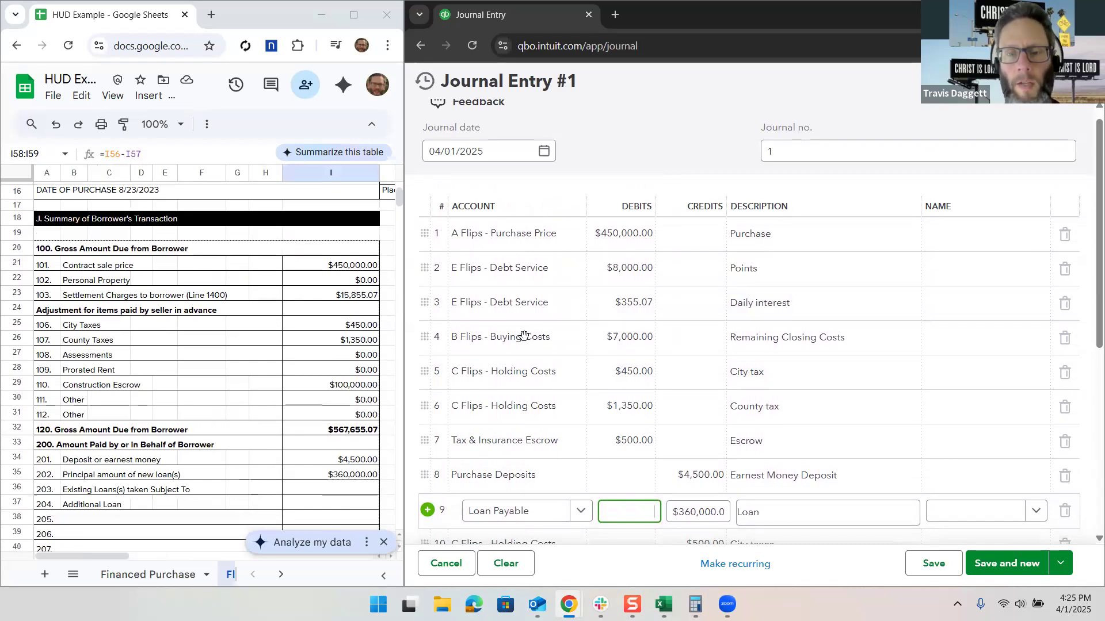
pyautogui.scroll(-3, 522, 334)
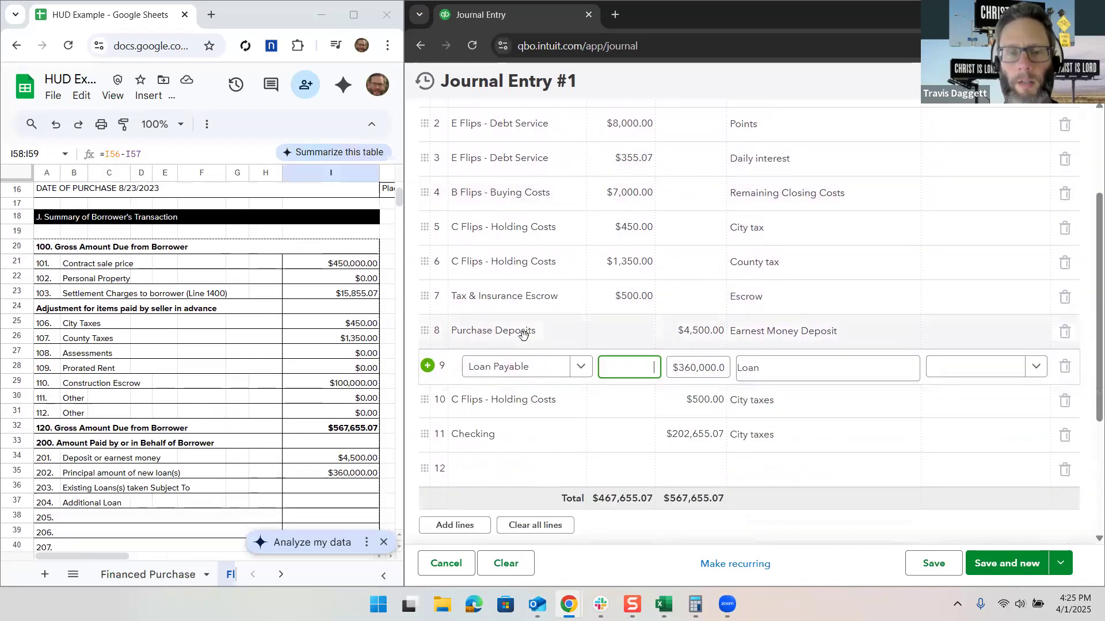
# Step: Fill journal line 12 with the Construction Escrow account, a debit of 100,000 and the description "Escrow"
pyautogui.click(526, 475)
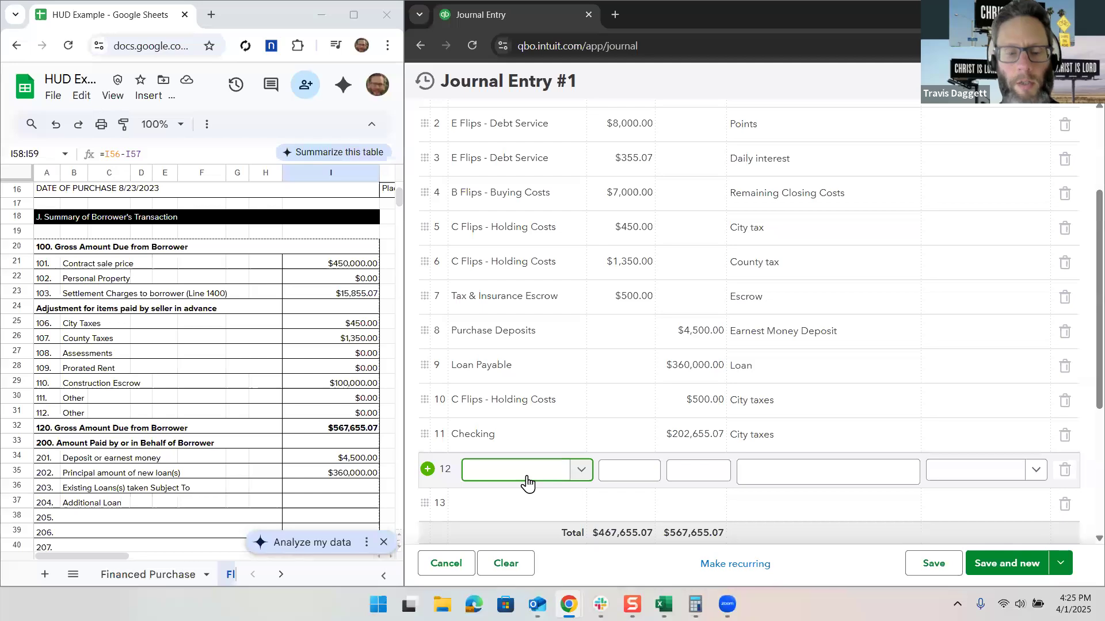
pyautogui.write('Construct')
pyautogui.click(558, 440)
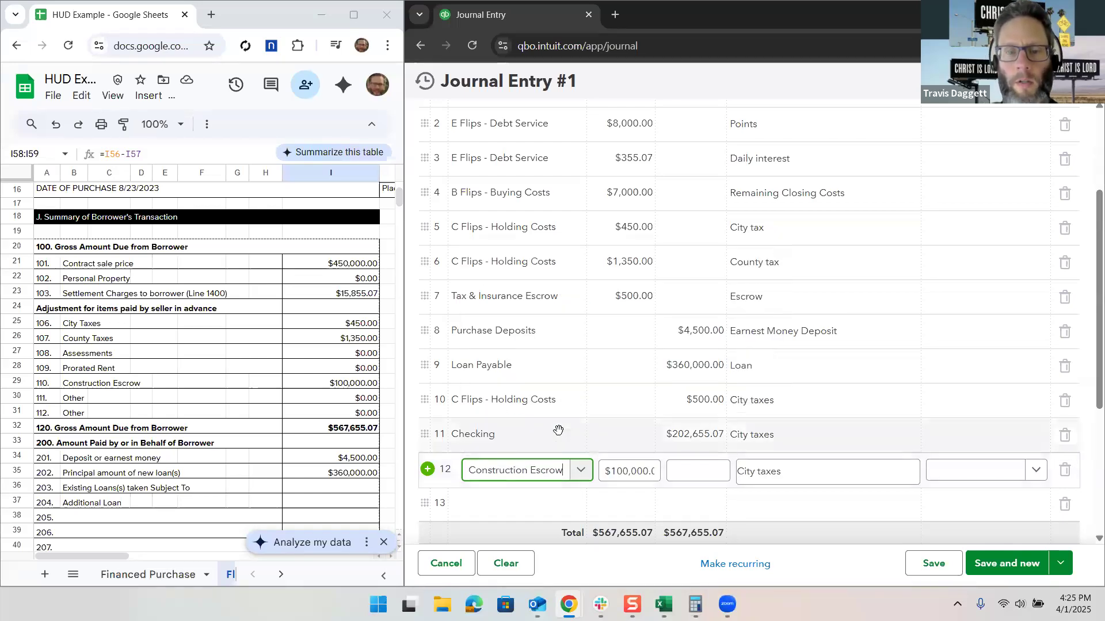
pyautogui.click(839, 469)
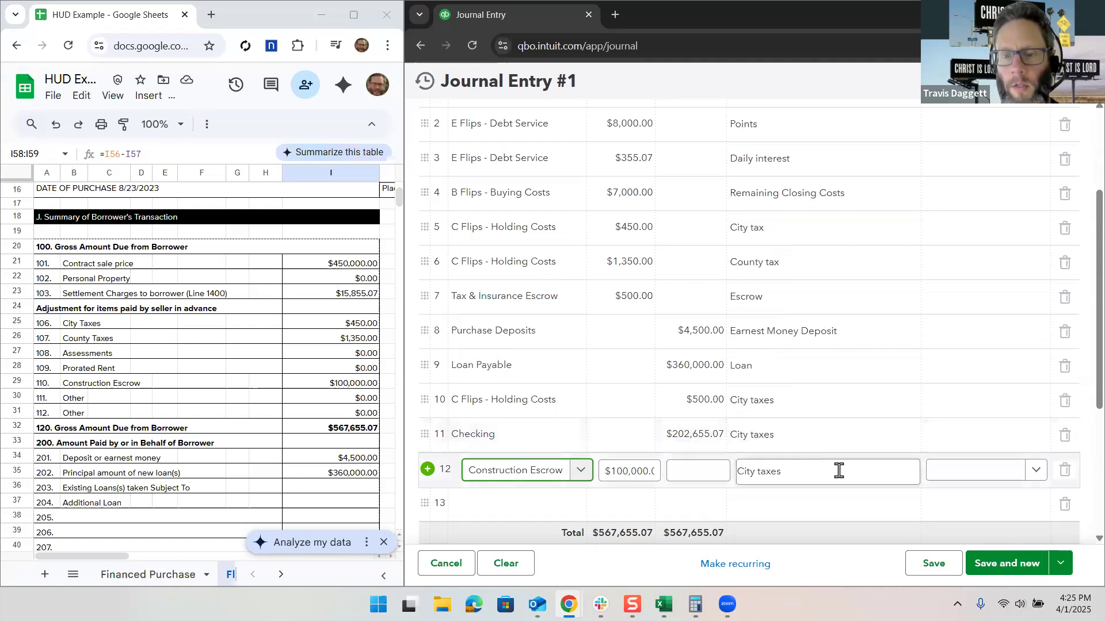
pyautogui.write('Escrow')
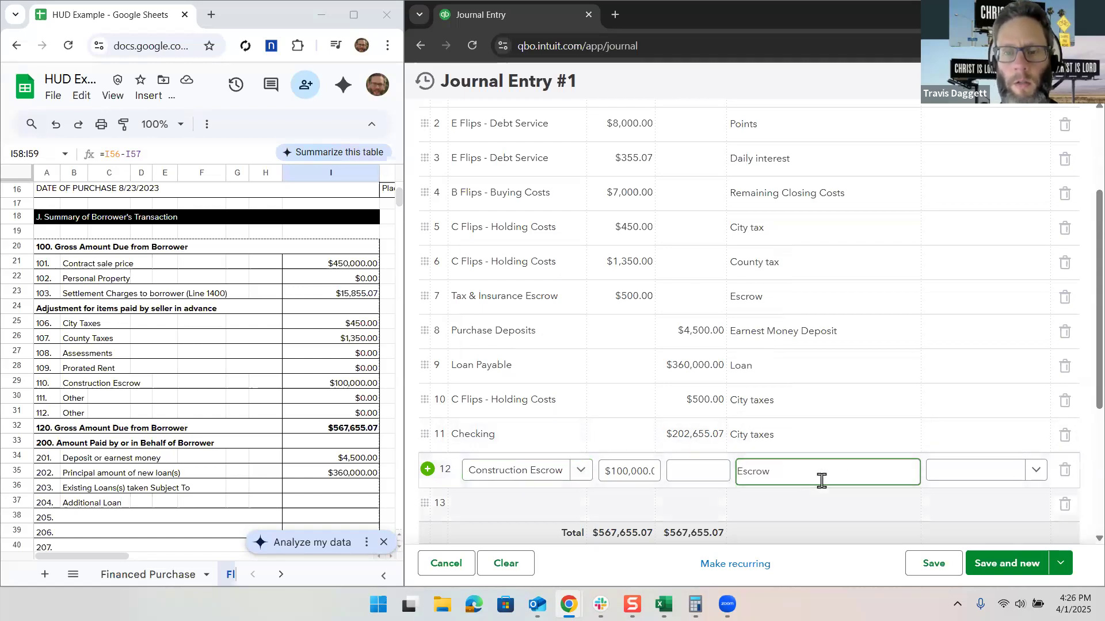
pyautogui.click(822, 487)
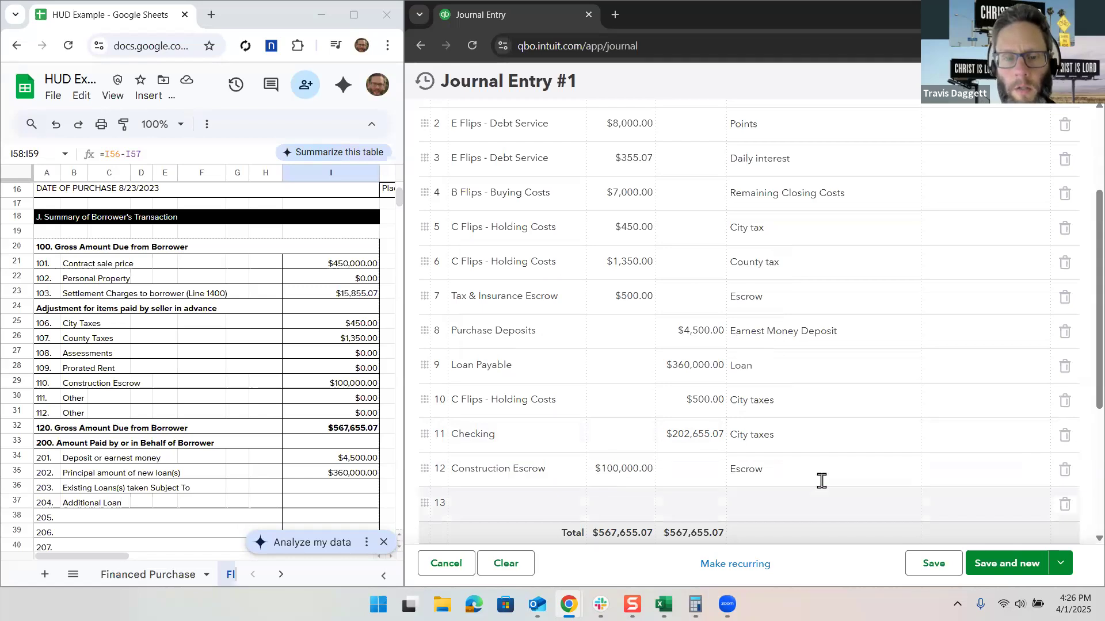
# Step: Move the Construction Escrow line directly above Purchase Deposits, and save and close the journal entry
pyautogui.moveTo(423, 466); pyautogui.dragTo(424, 331)
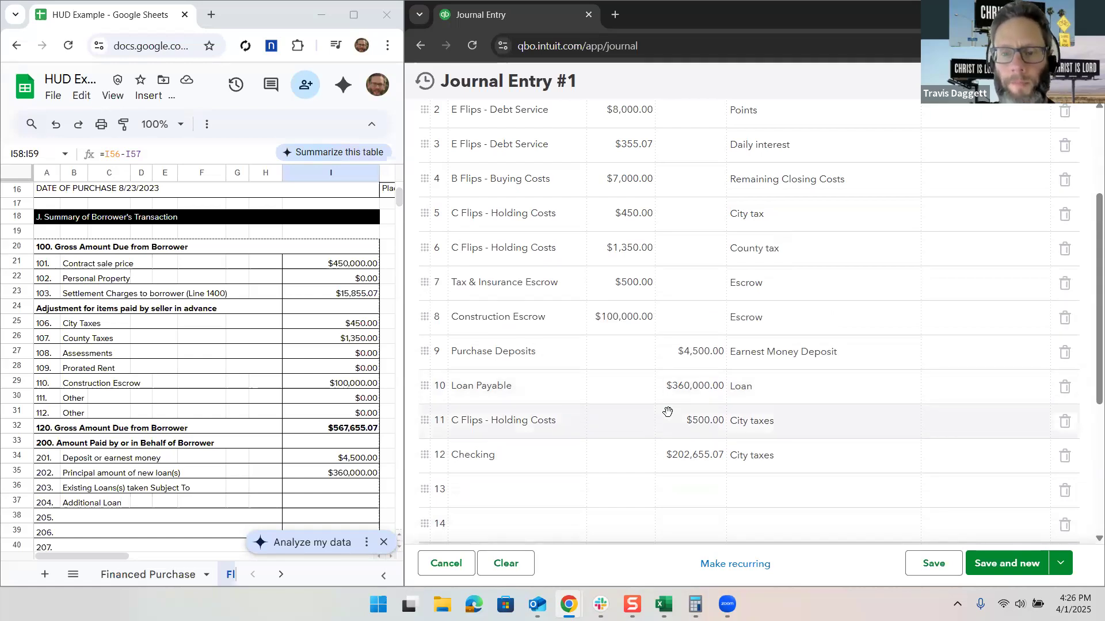
pyautogui.scroll(-2, 667, 412)
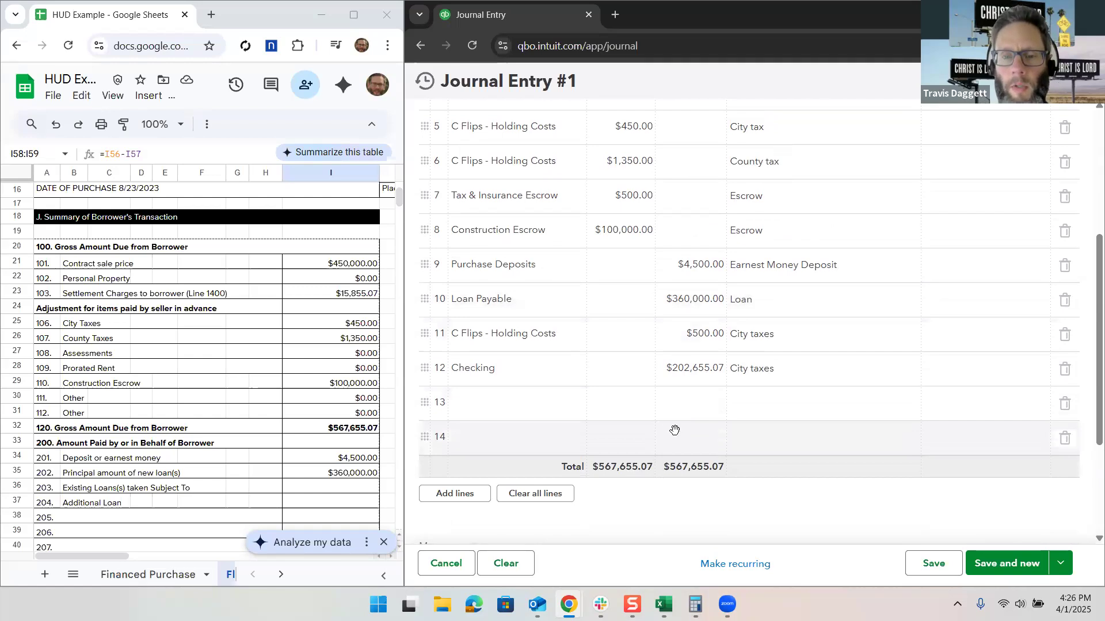
pyautogui.scroll(5, 668, 426)
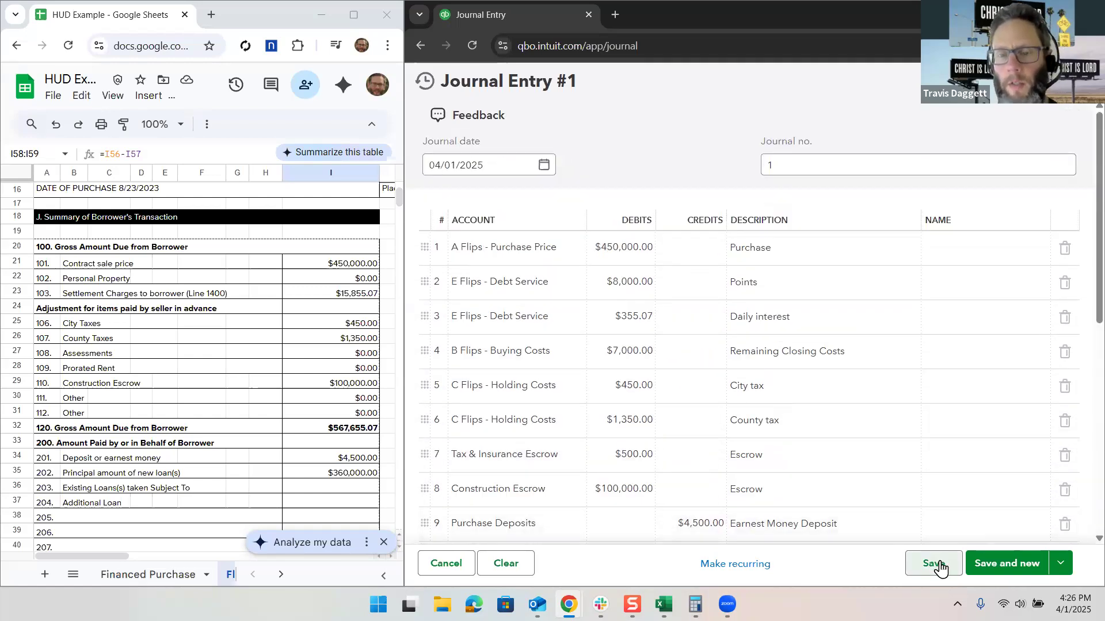
pyautogui.click(1061, 563)
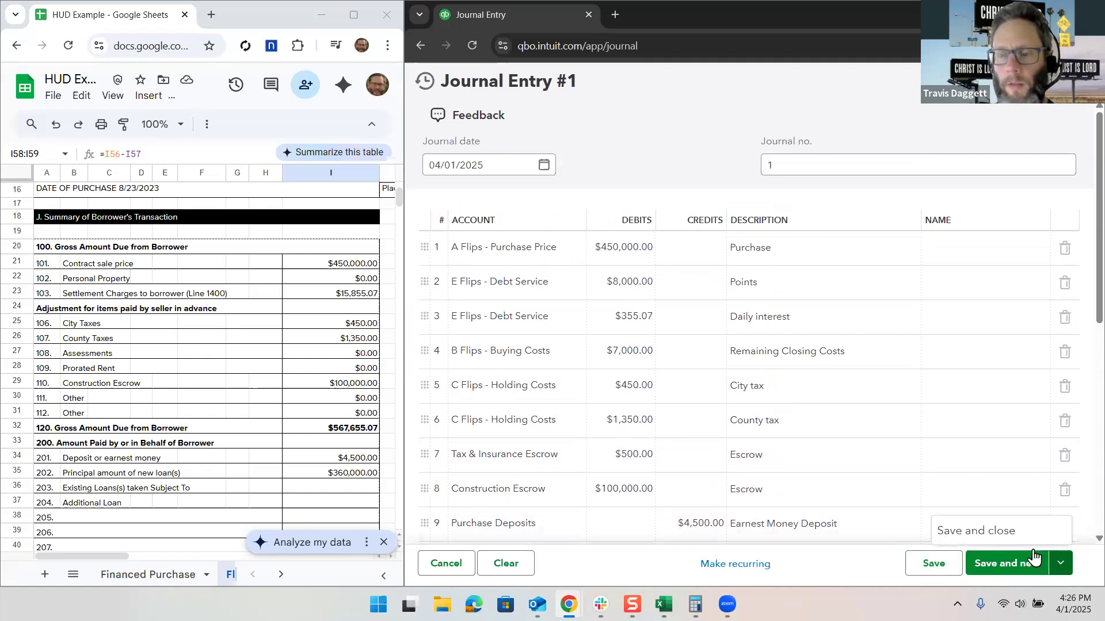
pyautogui.click(989, 540)
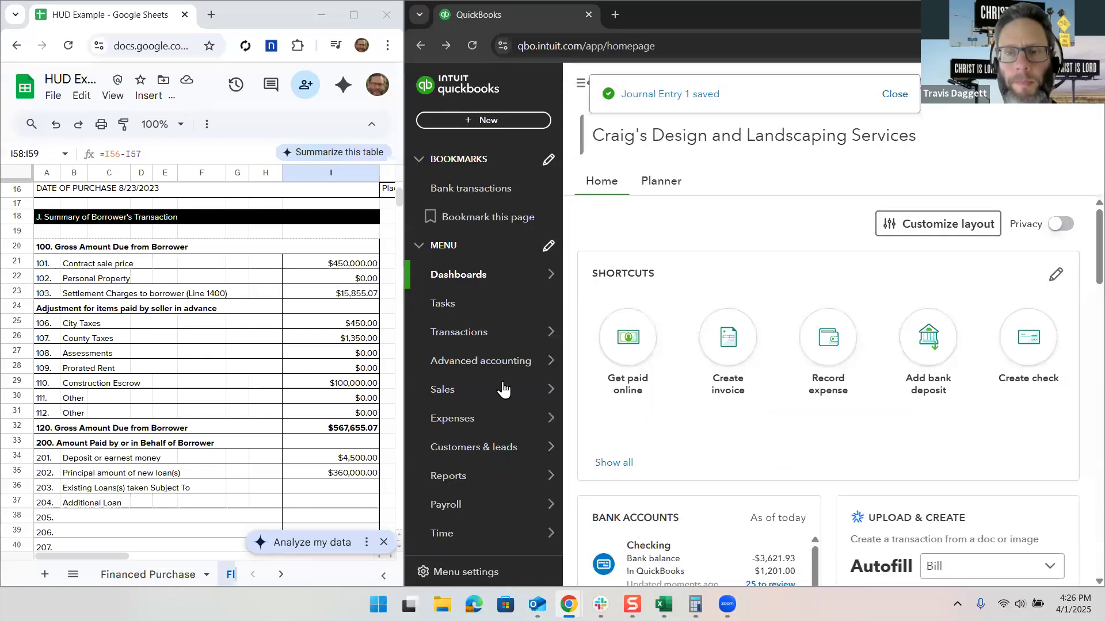
# Step: Open the company's advanced account settings and review the Categories options for tracking classes and locations, along with the Projects setting
pyautogui.click(974, 93)
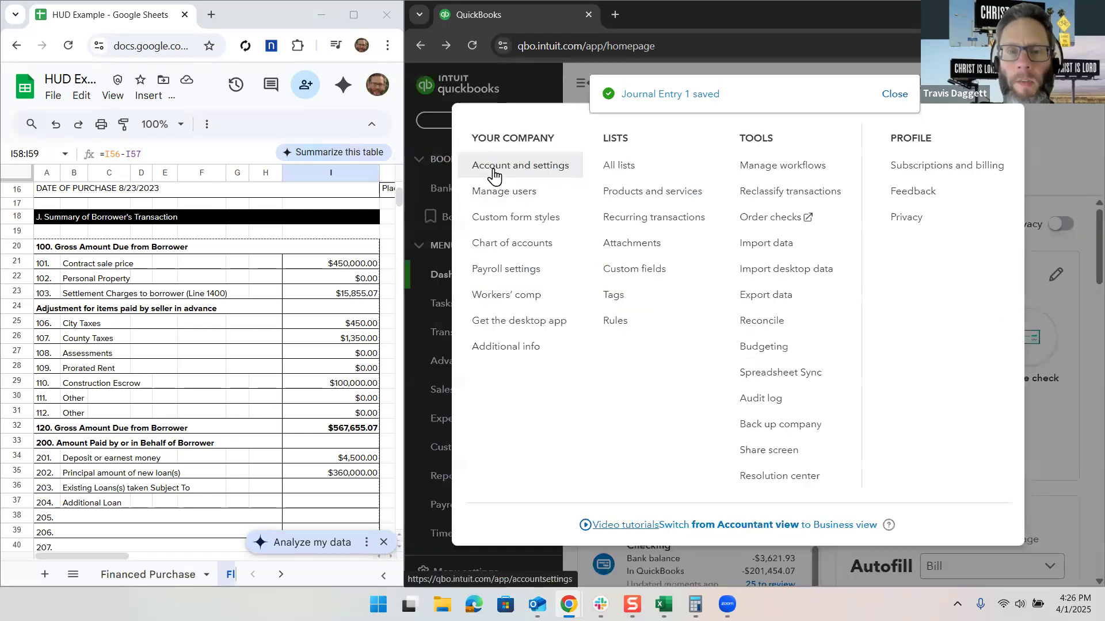
pyautogui.click(493, 173)
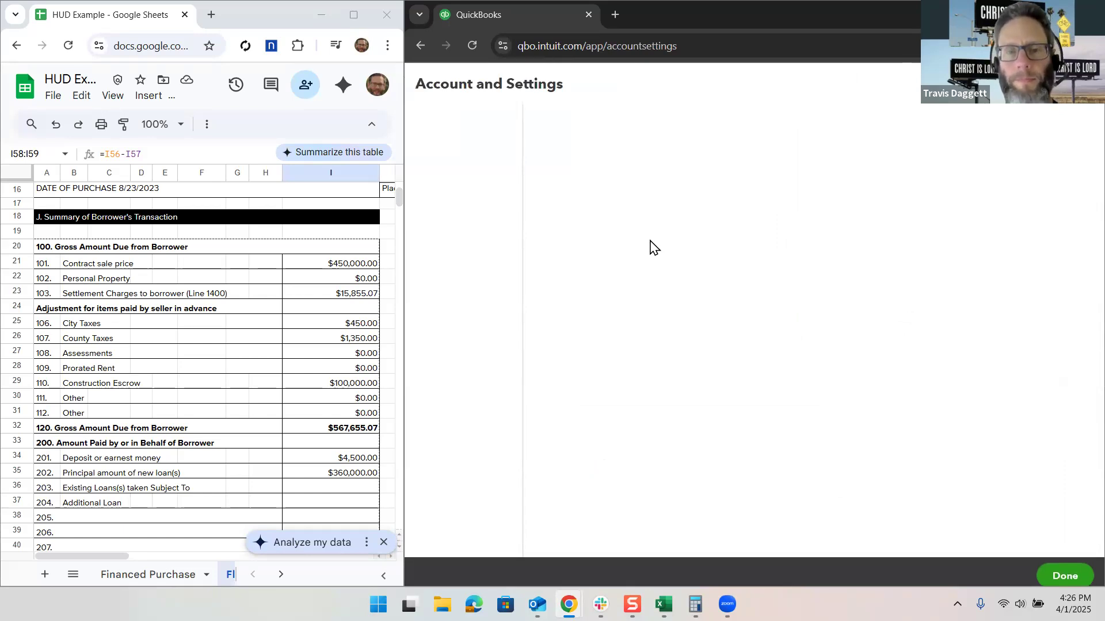
pyautogui.click(434, 274)
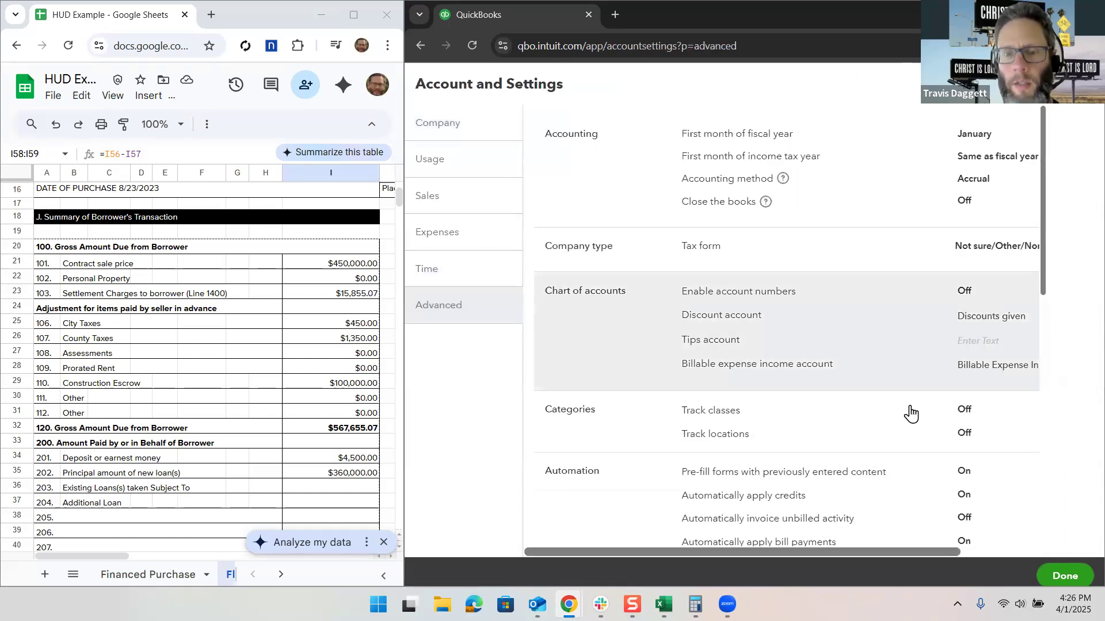
pyautogui.scroll(-1, 912, 389)
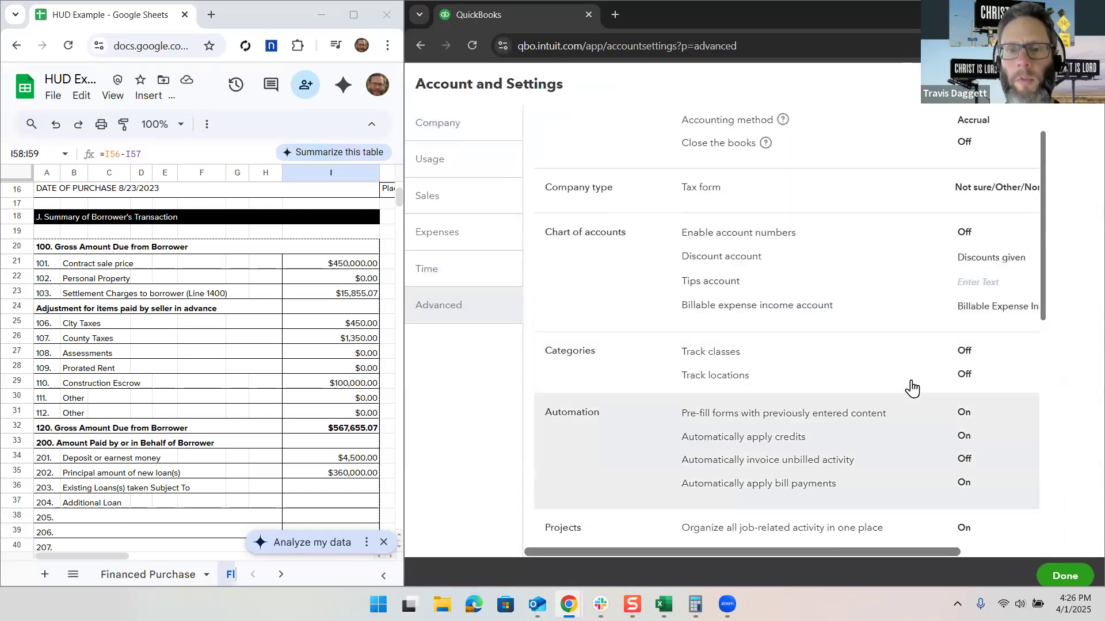
pyautogui.scroll(1, 912, 389)
pyautogui.scroll(-3, 912, 389)
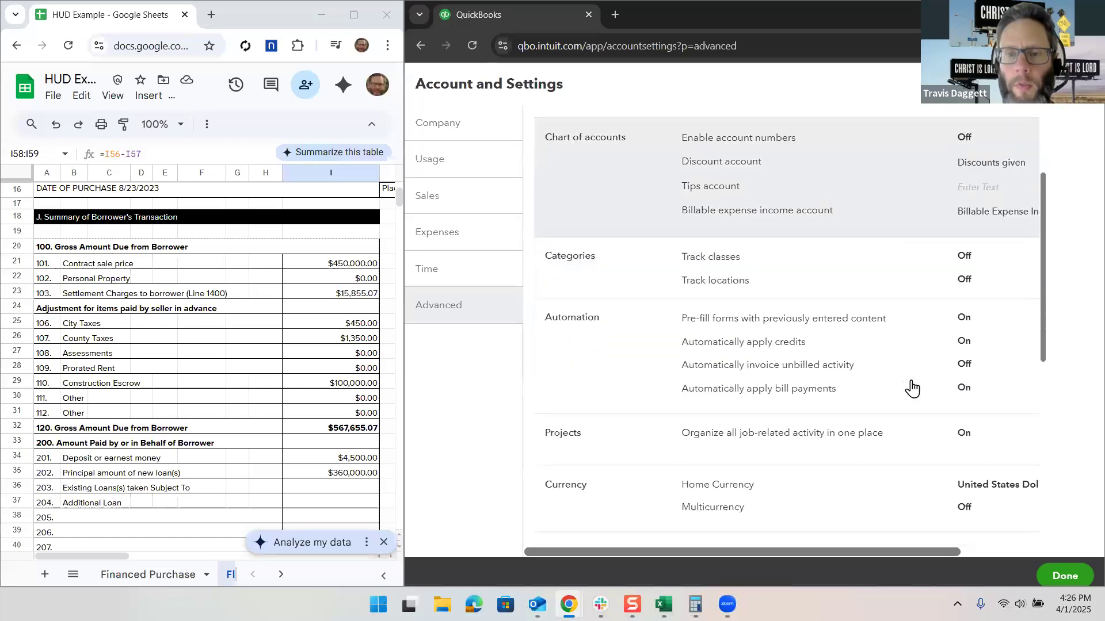
pyautogui.scroll(3, 688, 147)
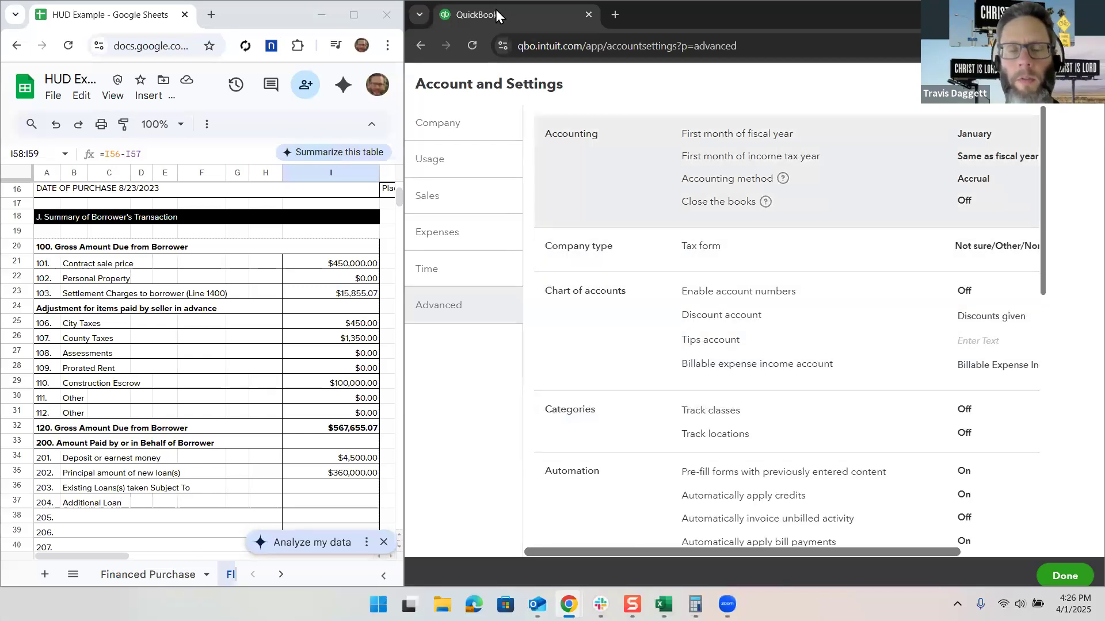
# Step: Duplicate the QuickBooks browser tab and reopen the saved Journal Entry #1 from the recent journal entries there
pyautogui.rightClick(495, 10)
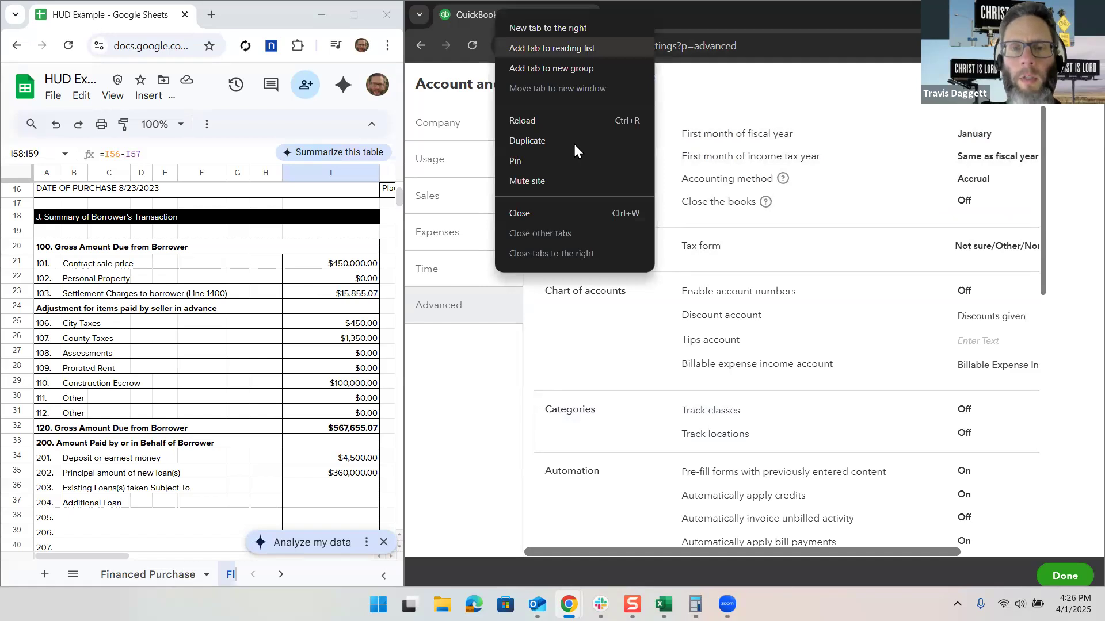
pyautogui.click(574, 144)
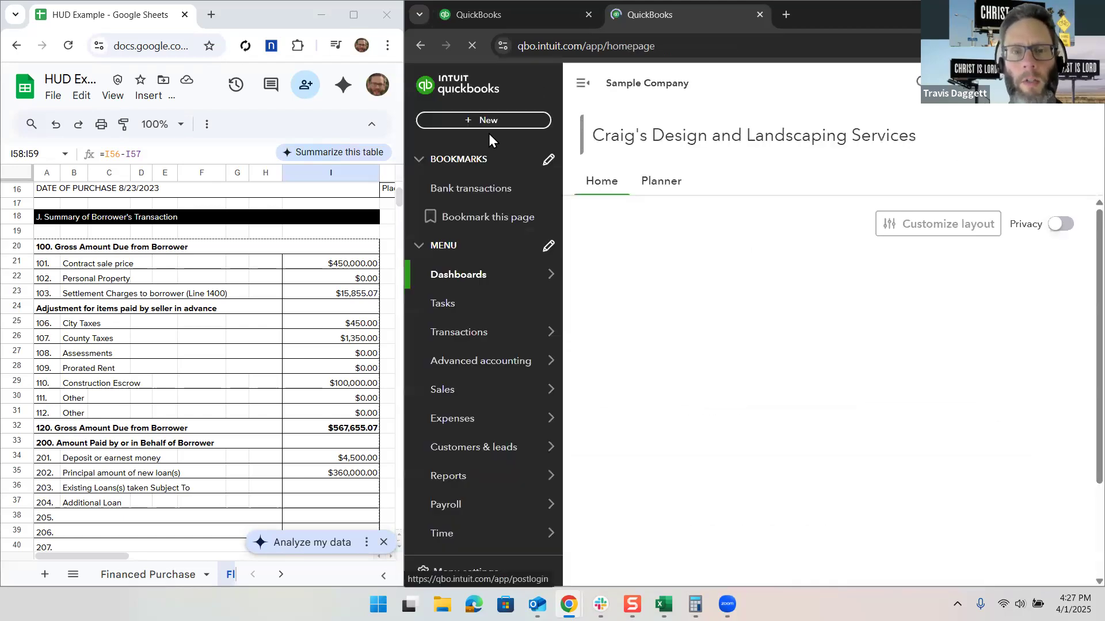
pyautogui.click(481, 122)
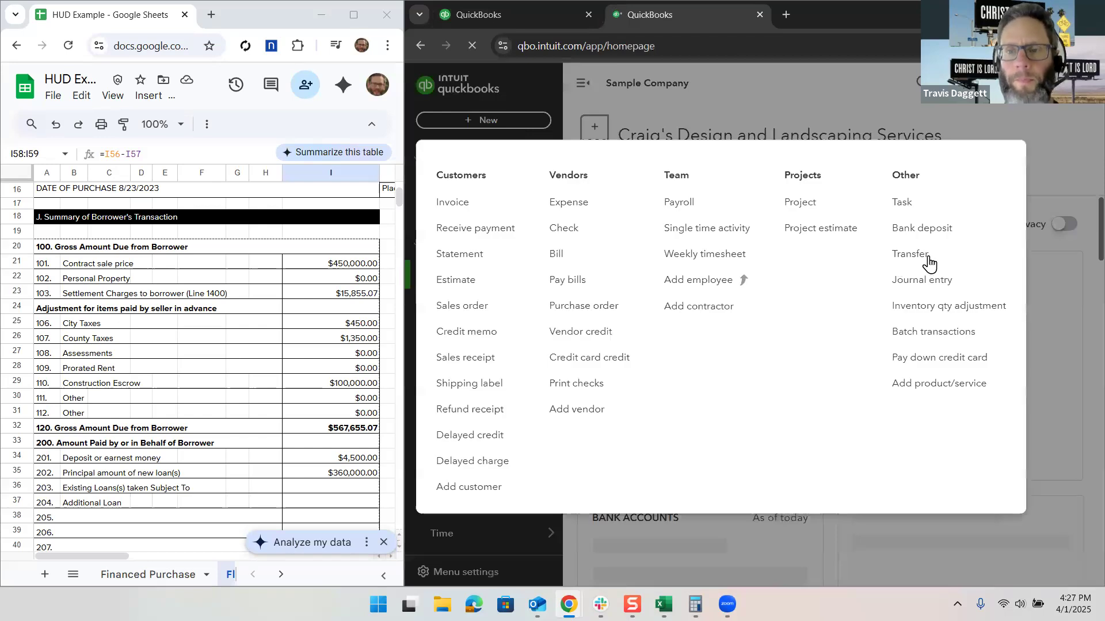
pyautogui.click(932, 289)
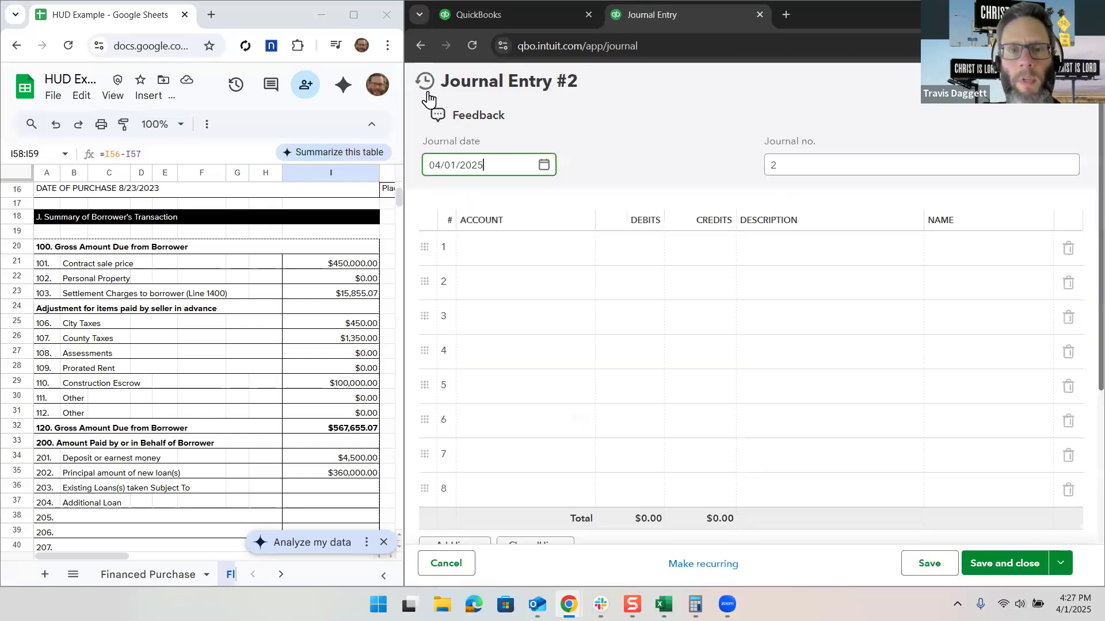
pyautogui.click(423, 82)
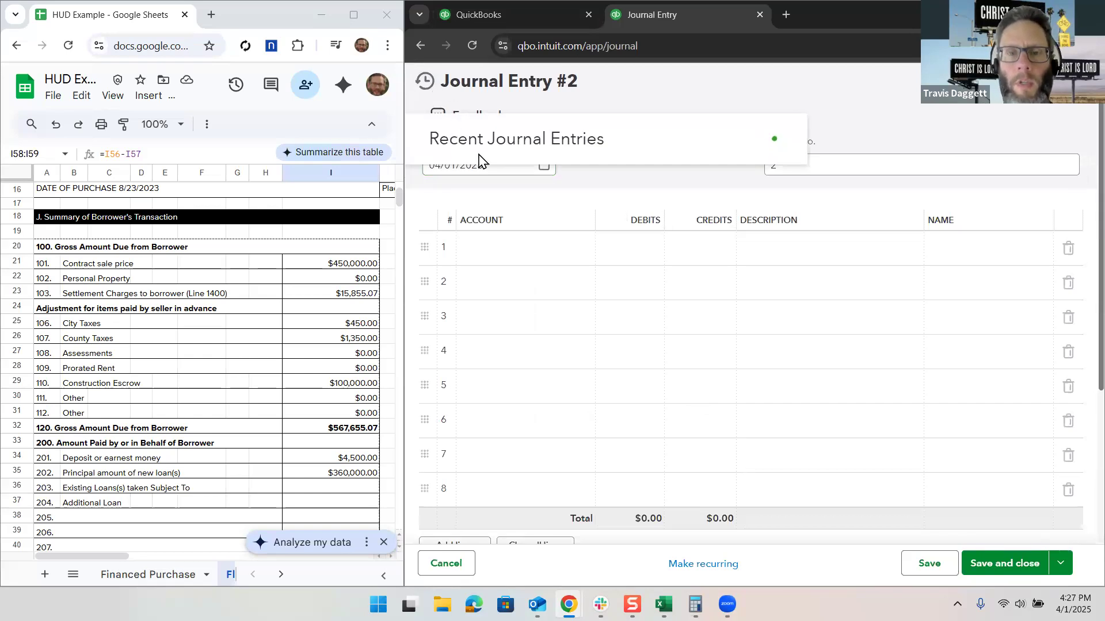
pyautogui.click(475, 184)
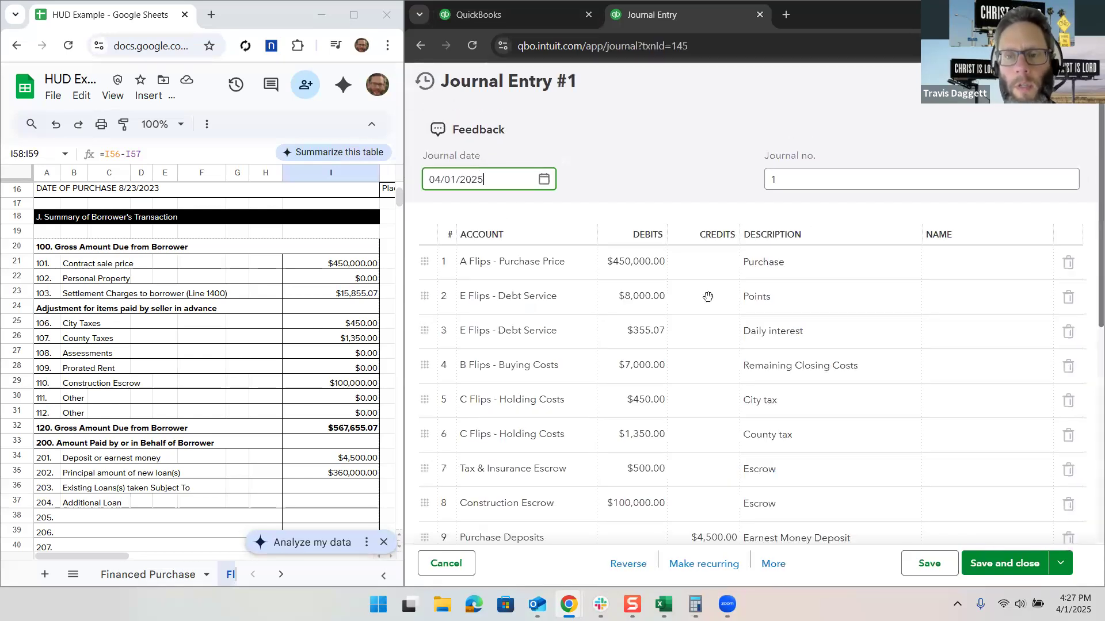
# Step: Add the property's street address as a new customer and assign it as the name on journal line 1
pyautogui.click(978, 275)
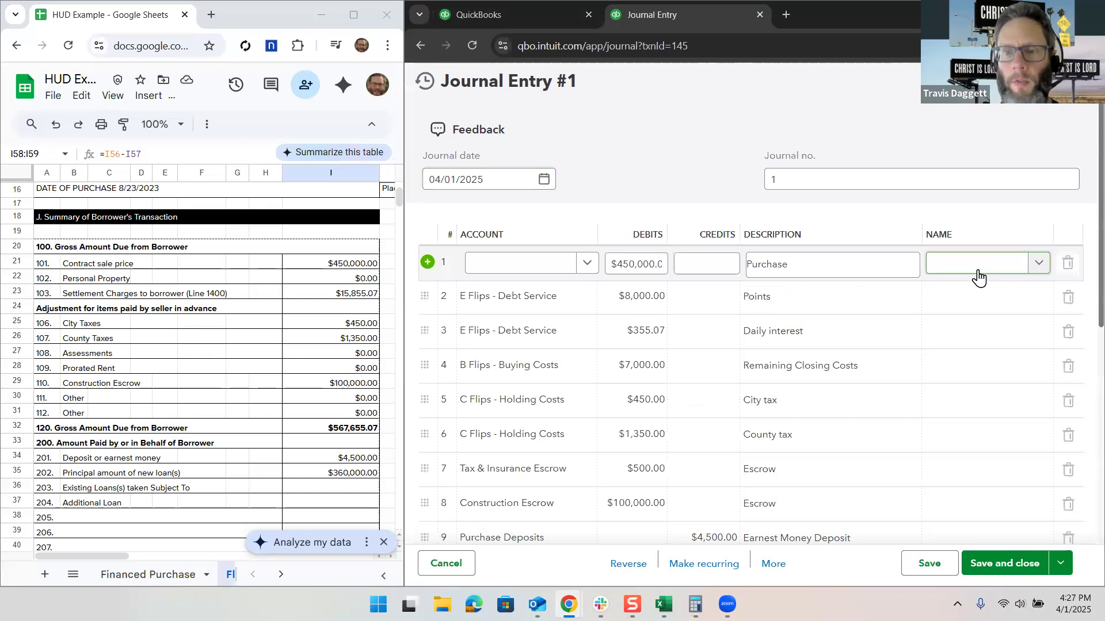
pyautogui.write('123 ')
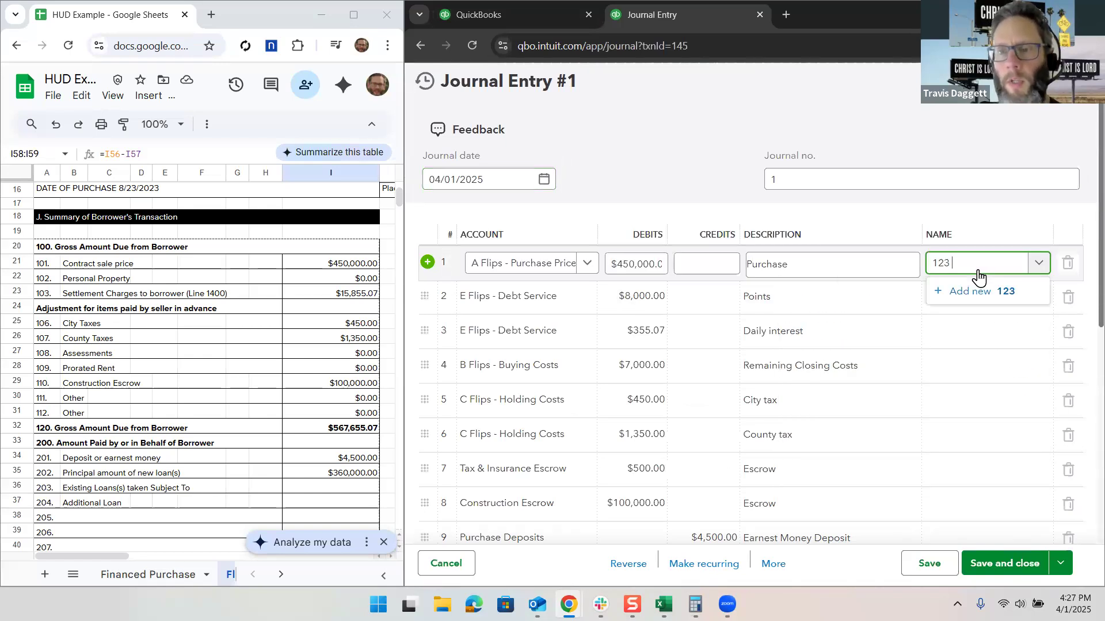
pyautogui.write('Main St')
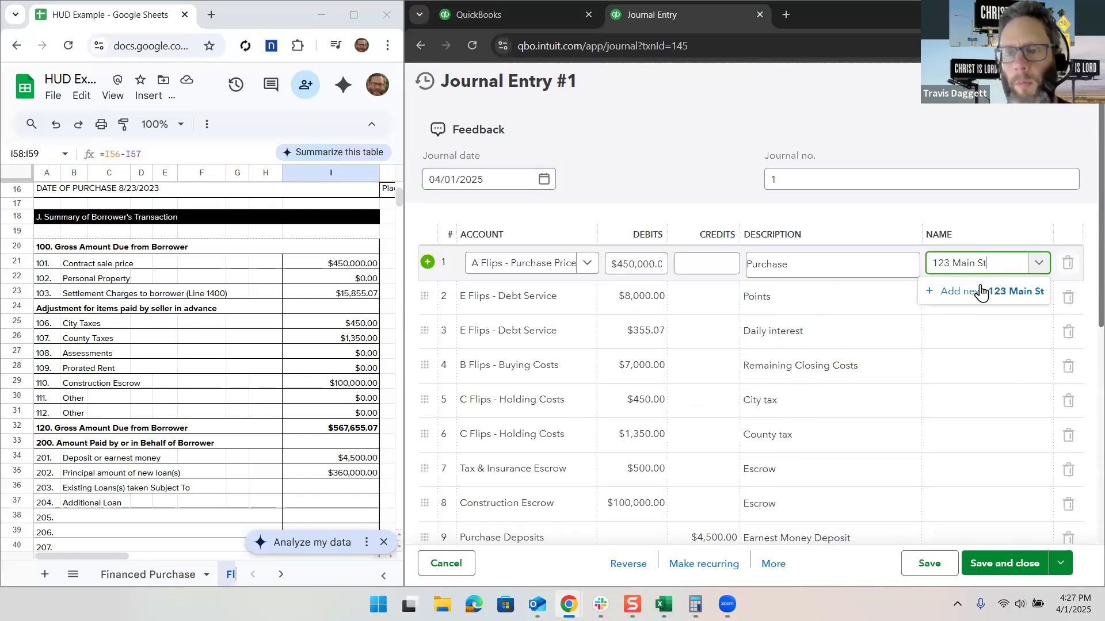
pyautogui.click(982, 292)
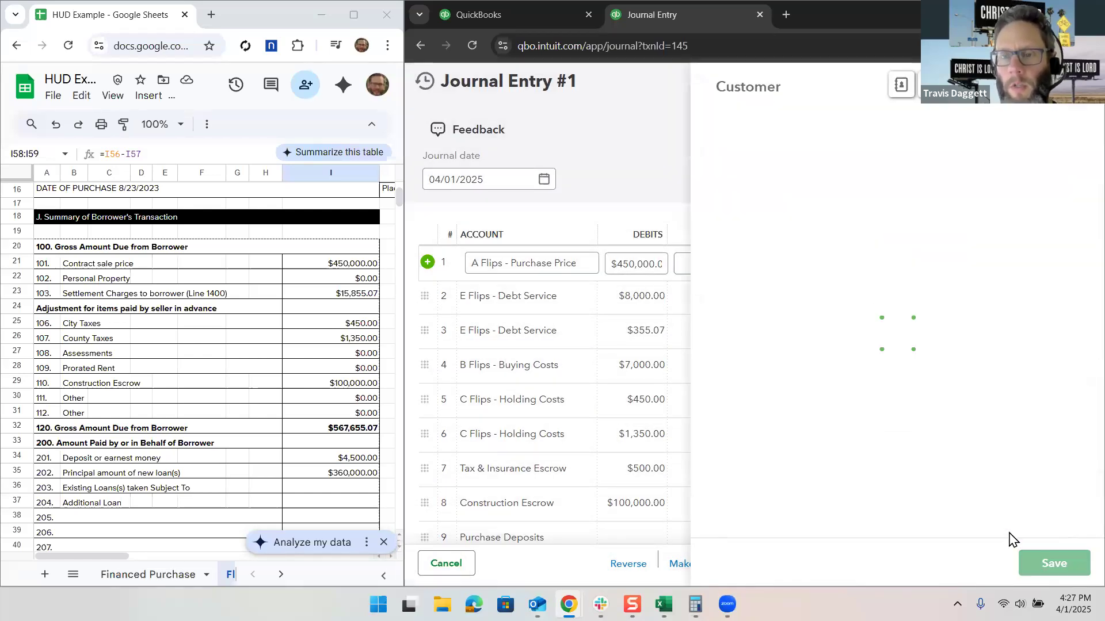
pyautogui.click(1047, 561)
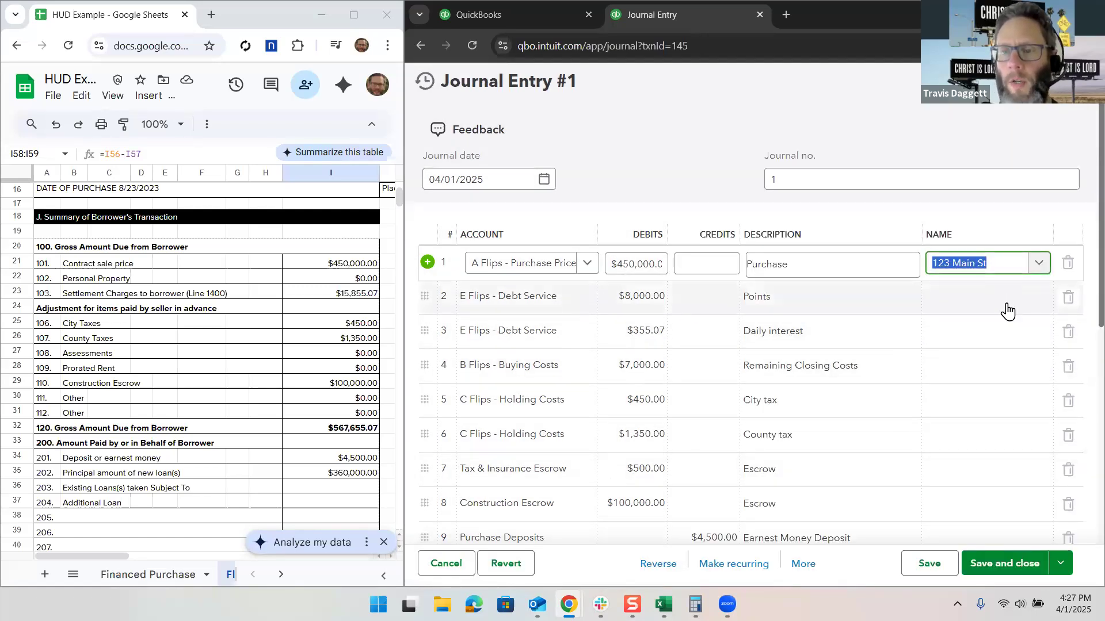
# Step: Assign the property's customer name to journal lines 2 through 6, from Points to County tax
pyautogui.click(1040, 305)
pyautogui.click(1001, 351)
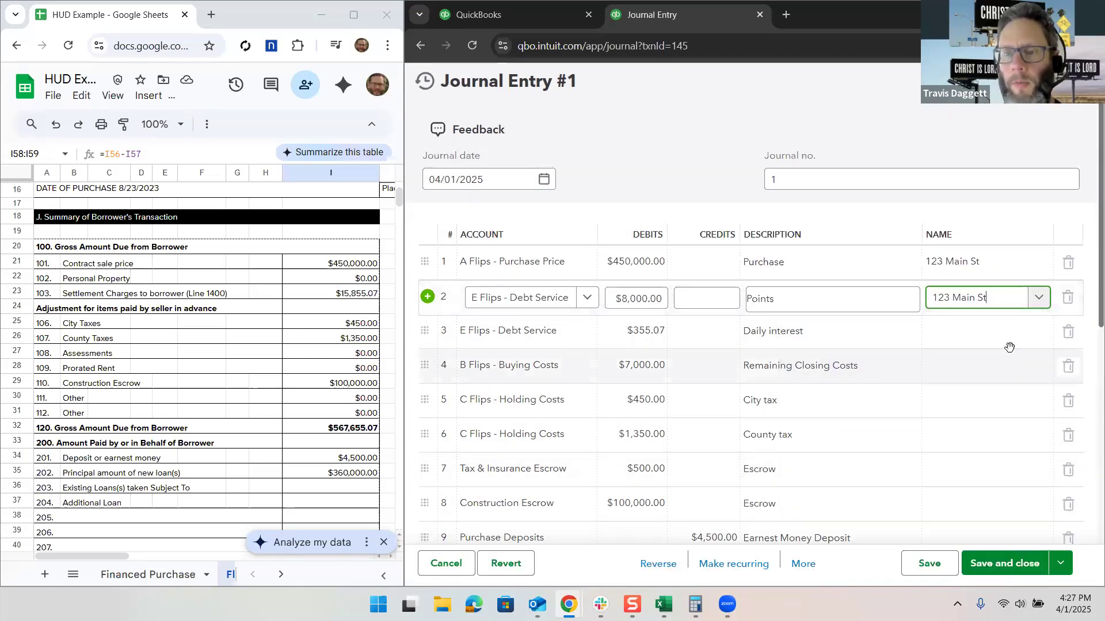
pyautogui.click(1030, 336)
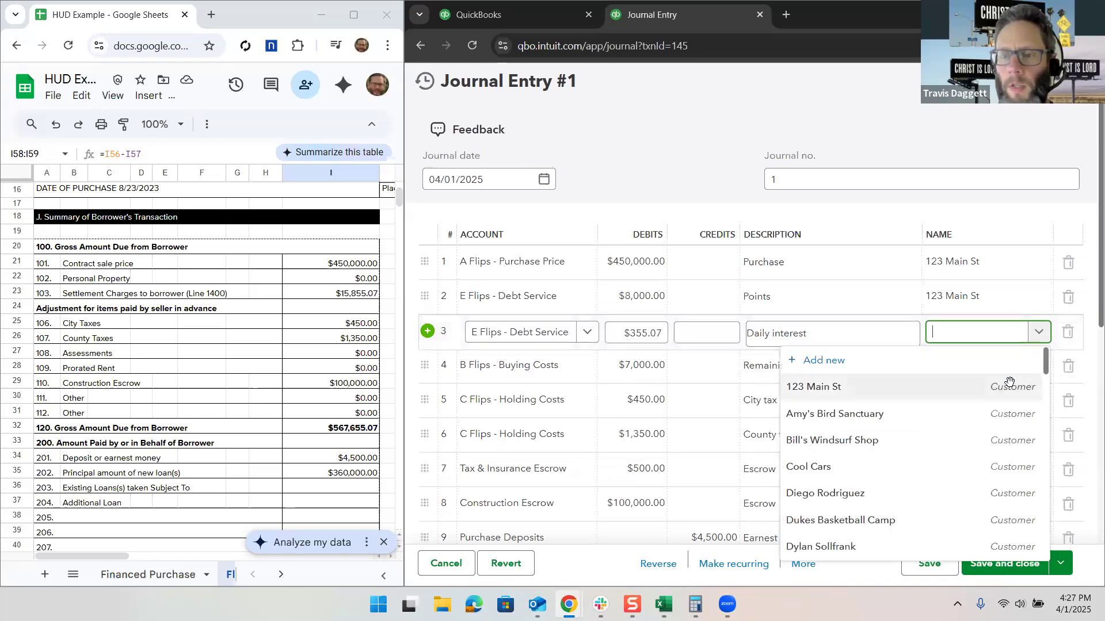
pyautogui.click(1012, 385)
pyautogui.click(1047, 369)
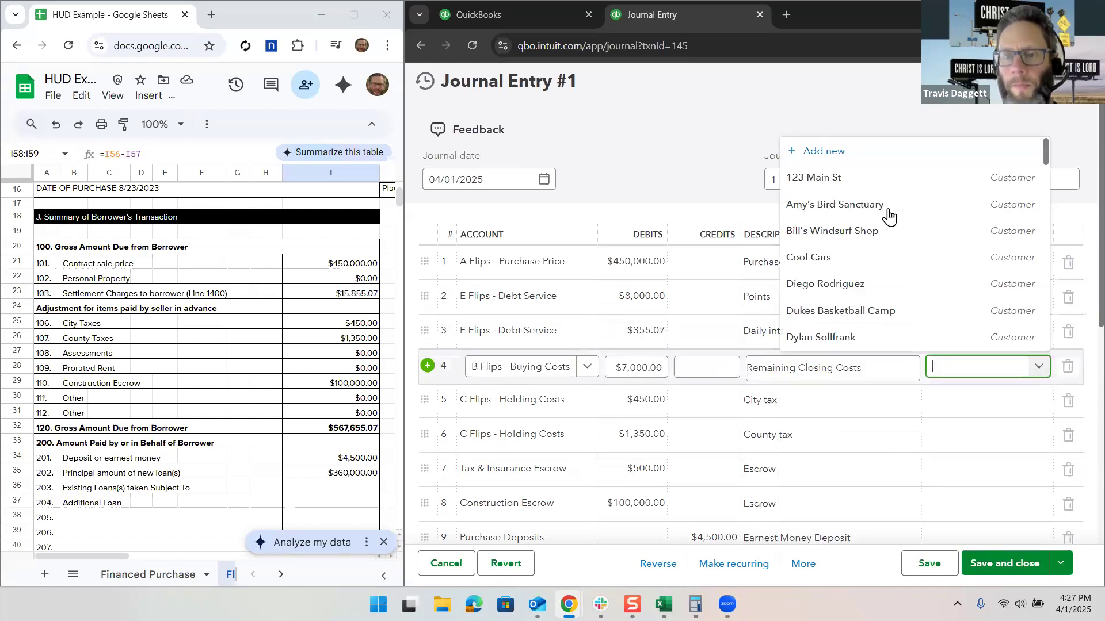
pyautogui.click(861, 178)
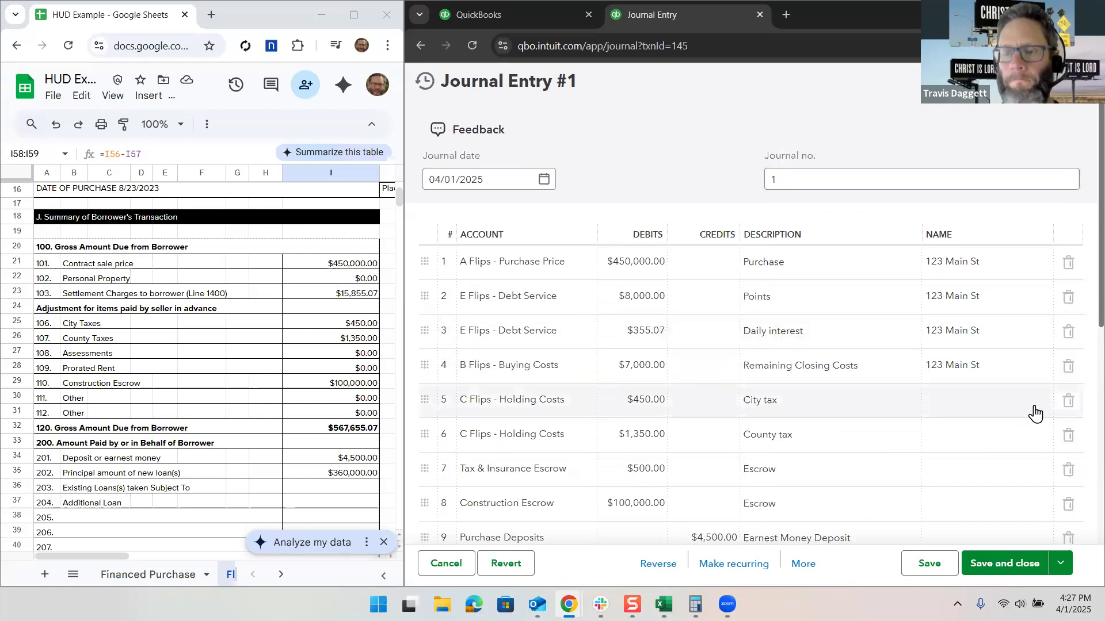
pyautogui.click(1039, 406)
pyautogui.click(853, 215)
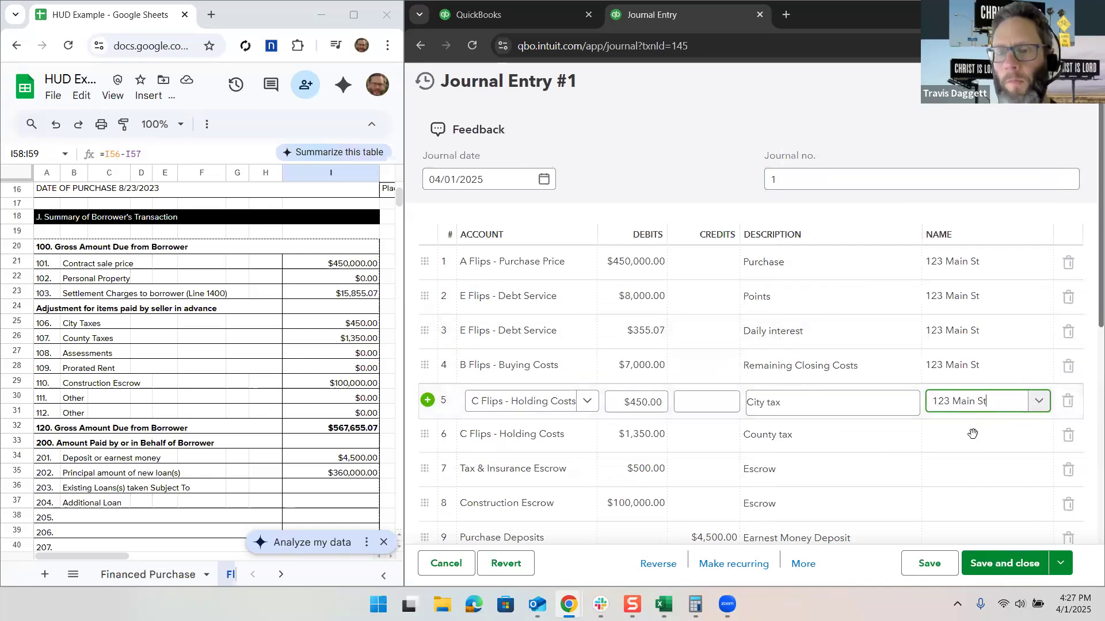
pyautogui.click(997, 440)
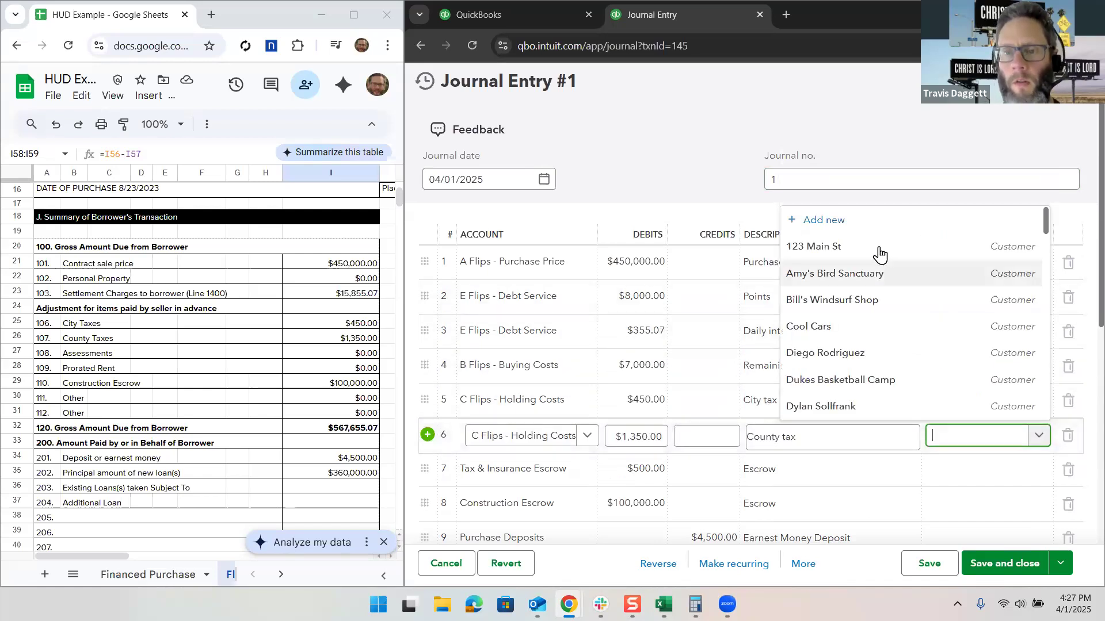
pyautogui.click(880, 247)
# Step: Assign the property's customer name to the two escrow lines and the Purchase Deposits line, lines 7 through 9
pyautogui.scroll(-3, 921, 345)
pyautogui.click(1030, 297)
pyautogui.click(918, 346)
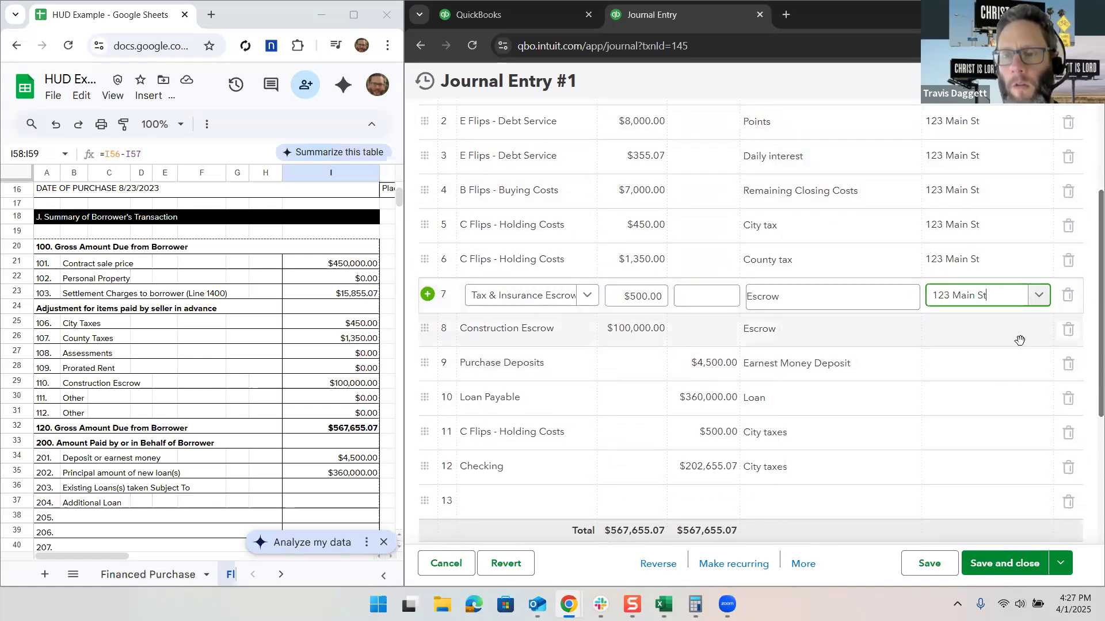
pyautogui.click(1032, 341)
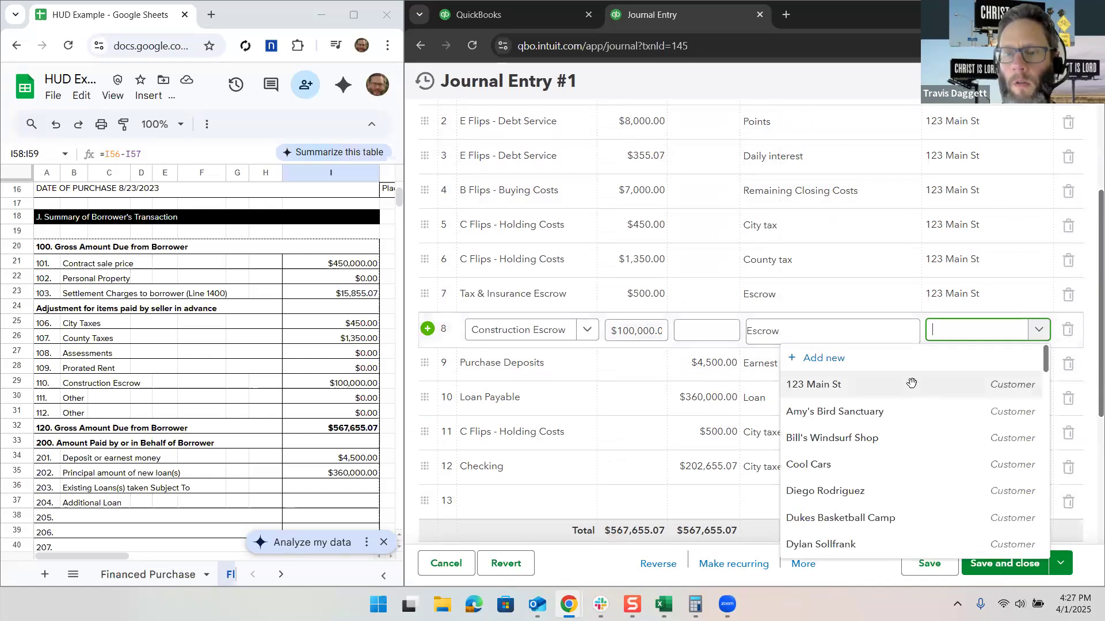
pyautogui.click(913, 382)
pyautogui.click(1016, 369)
pyautogui.click(1036, 364)
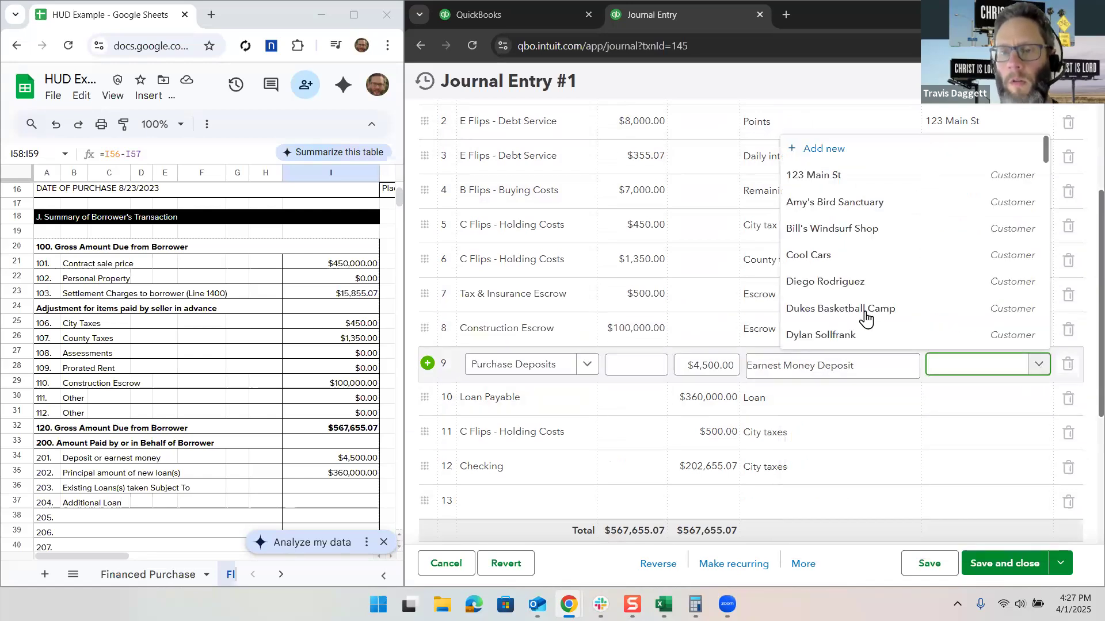
pyautogui.click(827, 177)
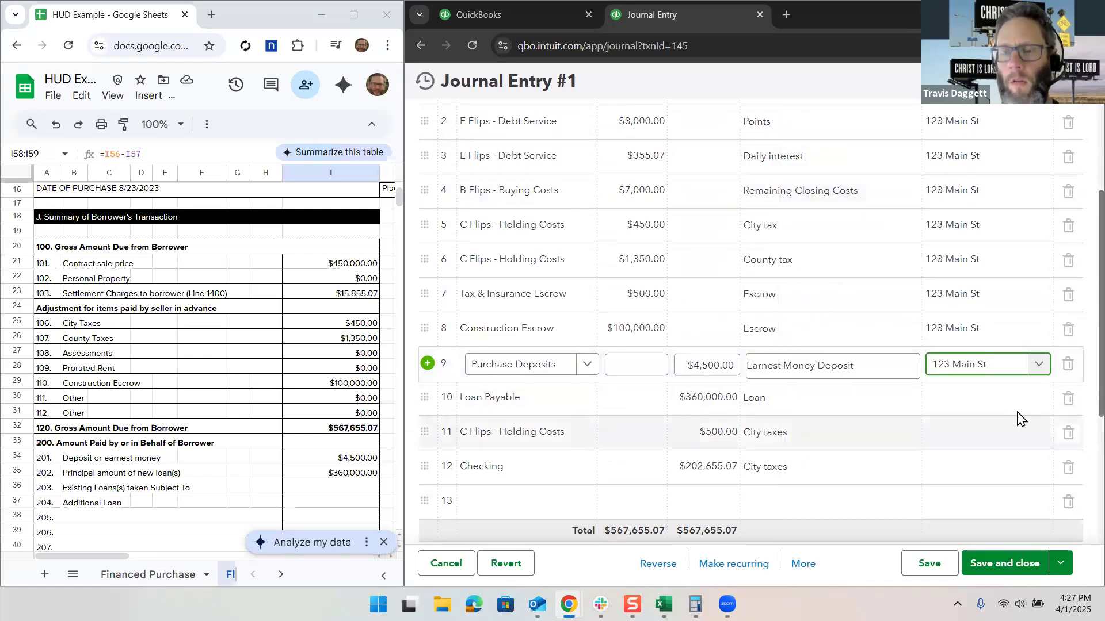
# Step: Assign the property's customer name to the Loan Payable and Holding Costs lines 10 and 11, and save and close the journal entry
pyautogui.click(1033, 404)
pyautogui.click(813, 210)
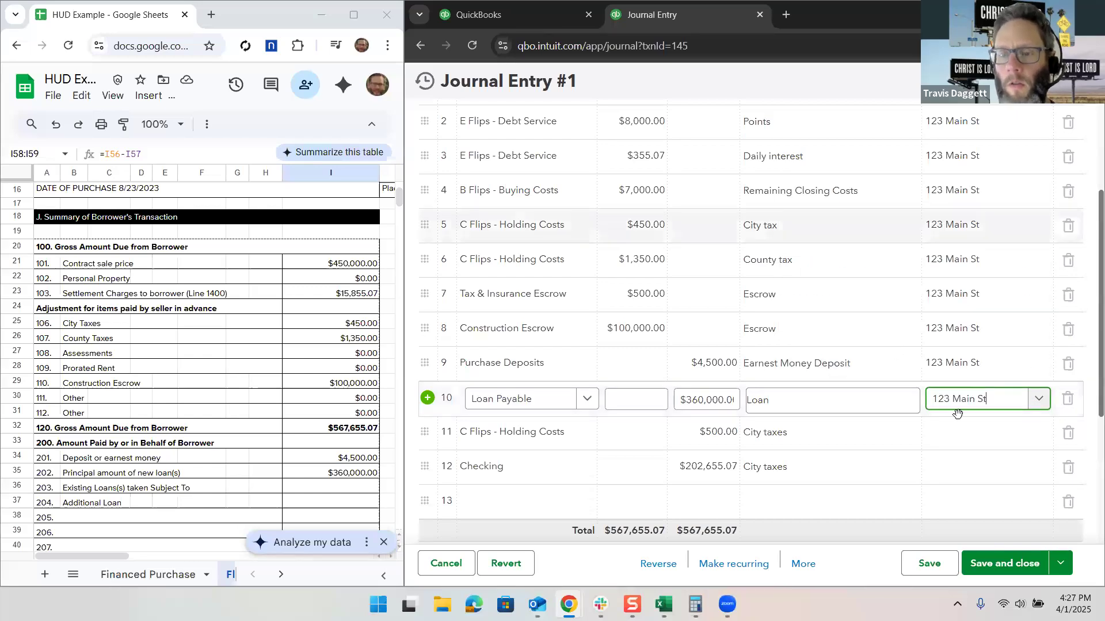
pyautogui.click(972, 434)
pyautogui.click(1038, 435)
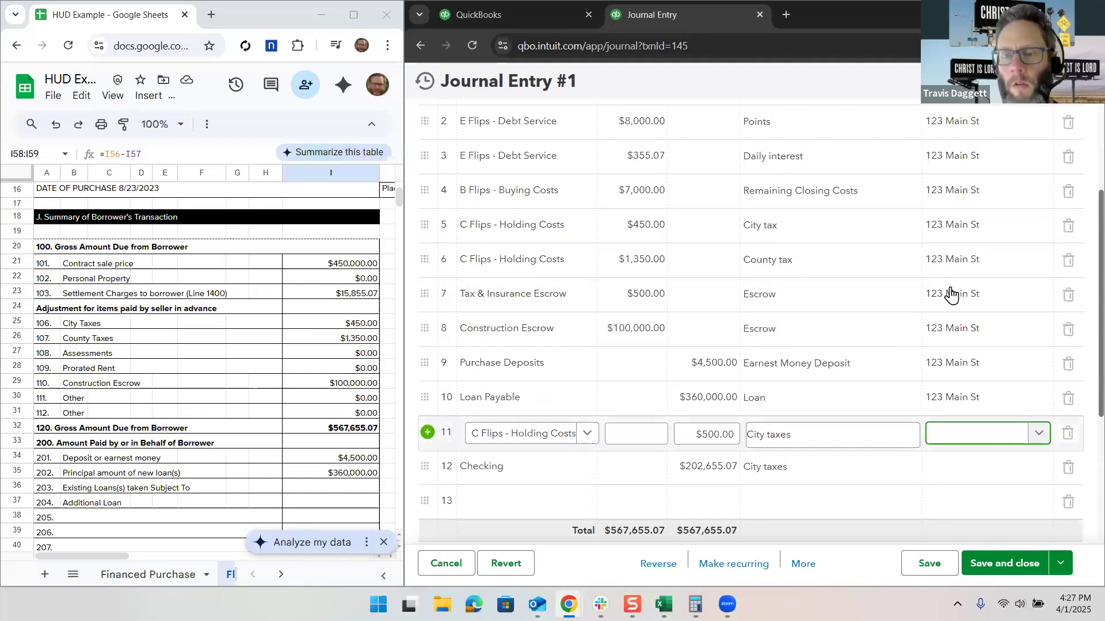
pyautogui.press('Return')
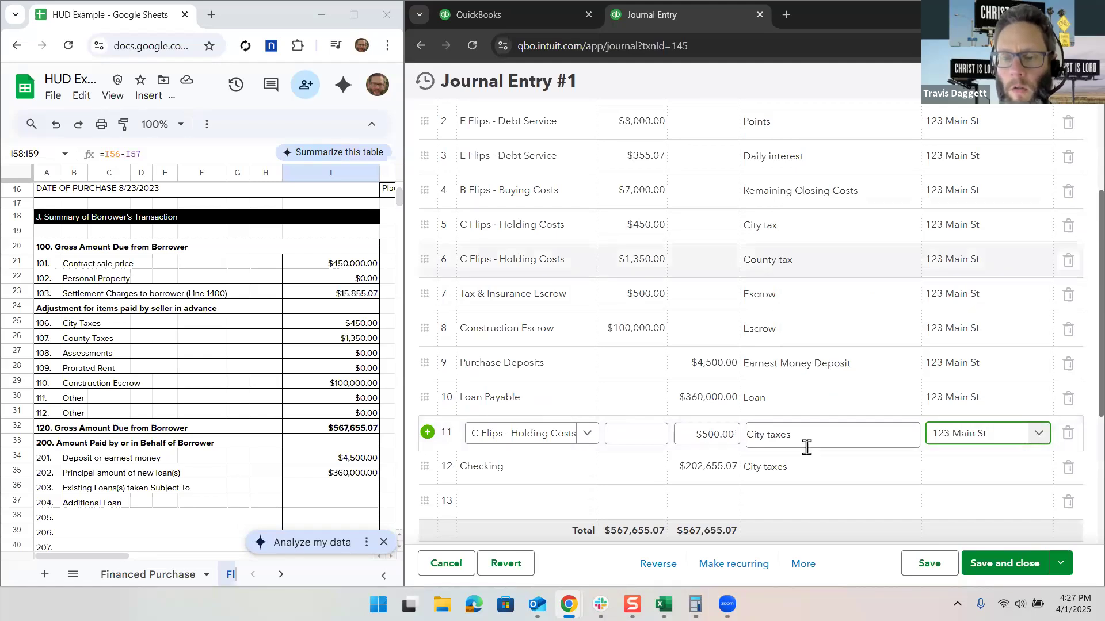
pyautogui.click(1004, 570)
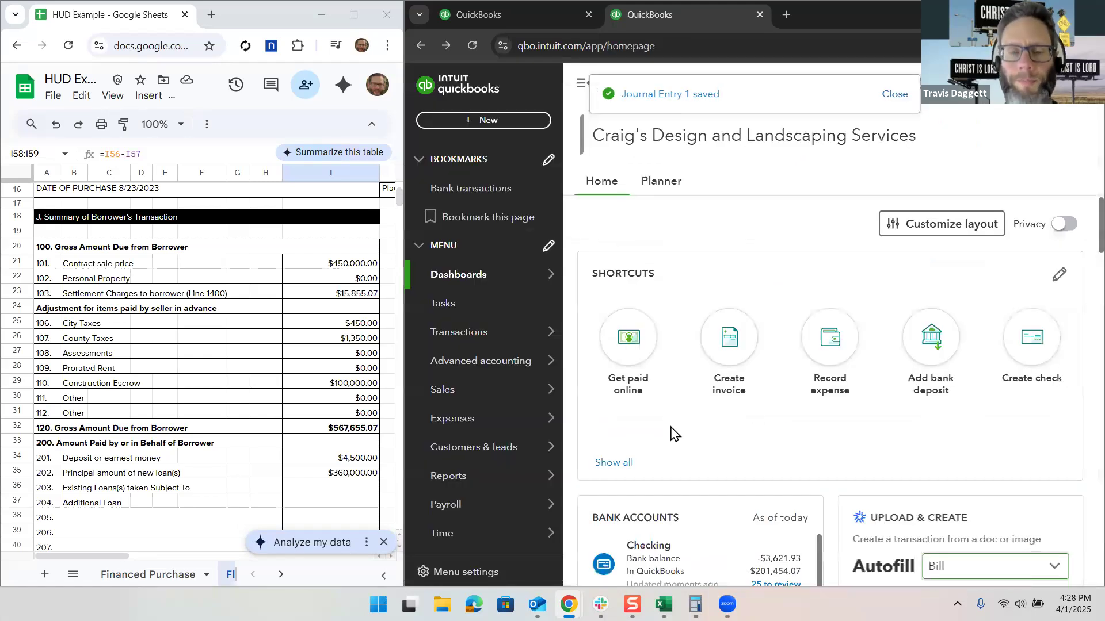
# Step: View the Projects page, and open the list of standard reports
pyautogui.scroll(-1, 501, 410)
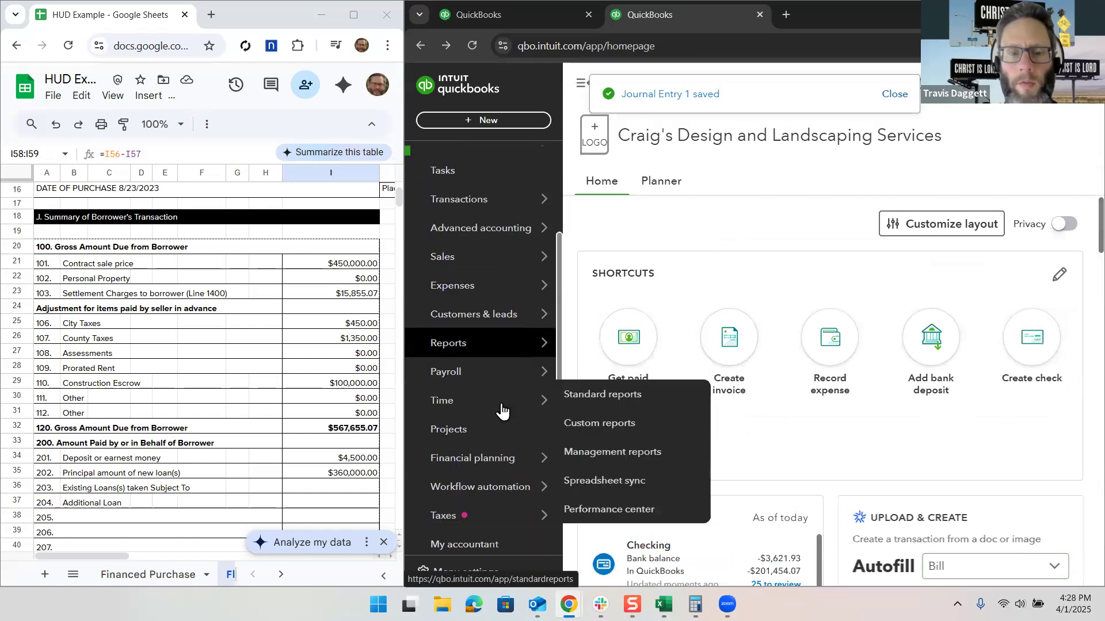
pyautogui.scroll(-2, 470, 346)
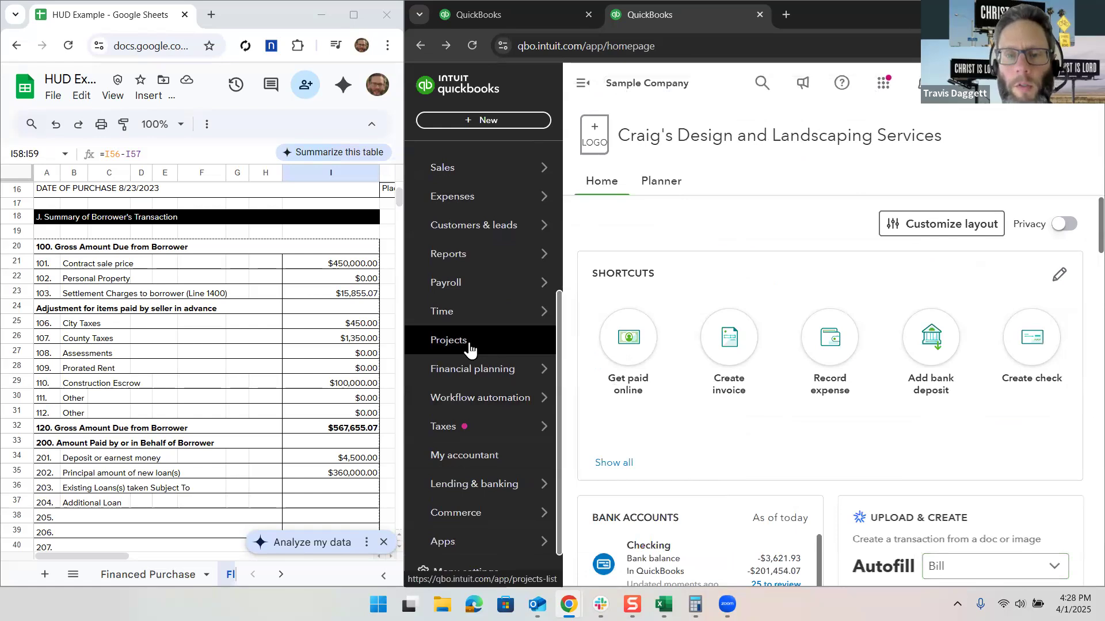
pyautogui.click(470, 346)
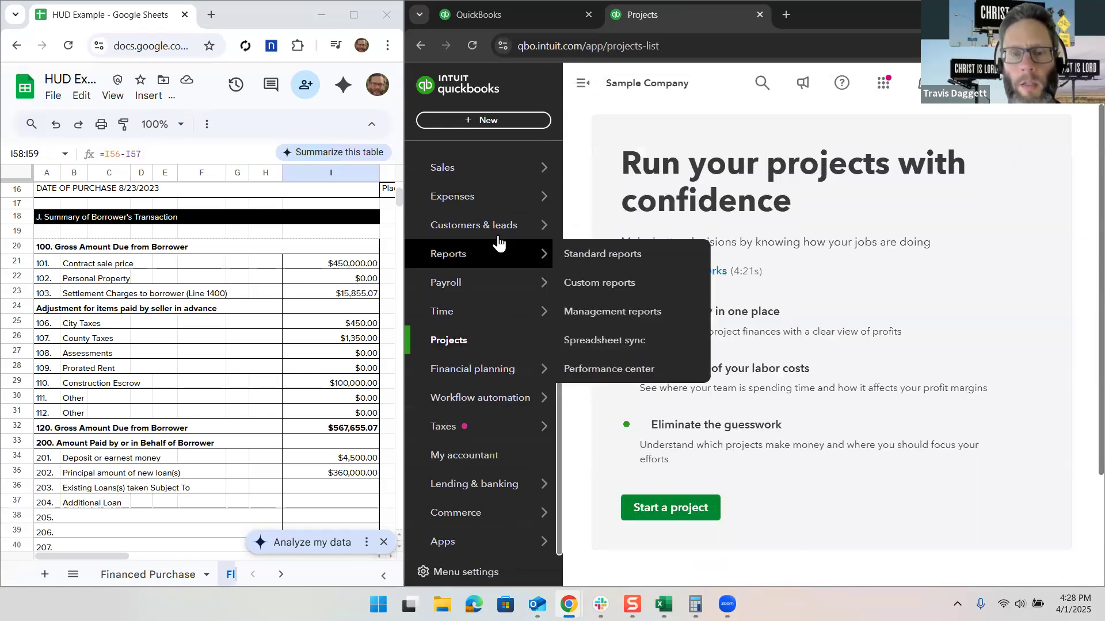
pyautogui.click(581, 255)
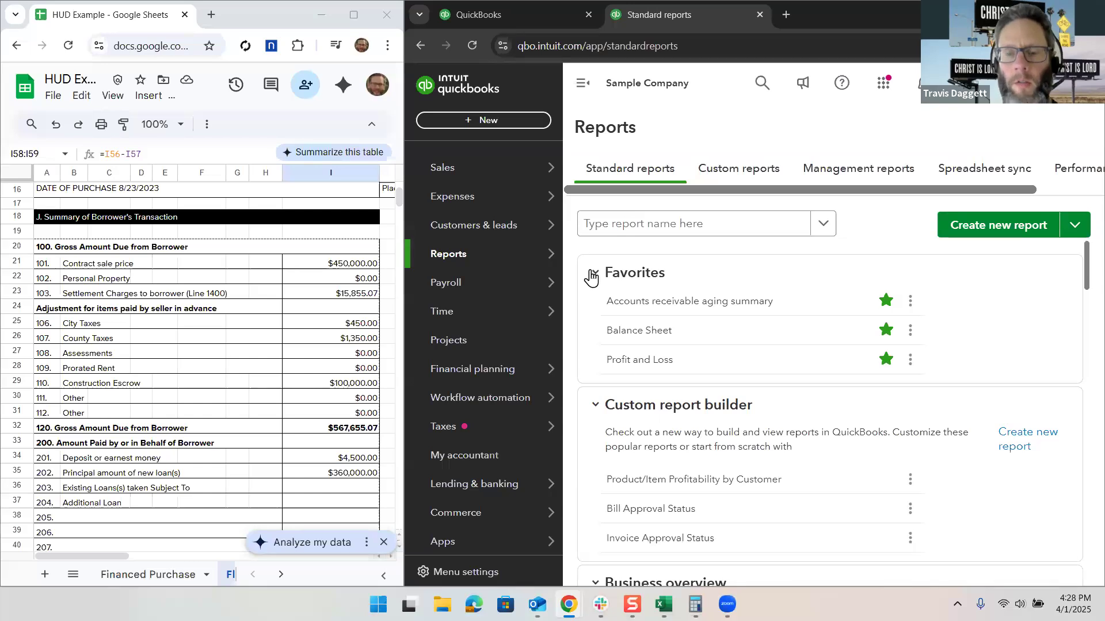
# Step: Open the Profit and Loss report, and reopen the saved flip purchase journal entry in the other tab to review its lines
pyautogui.click(637, 361)
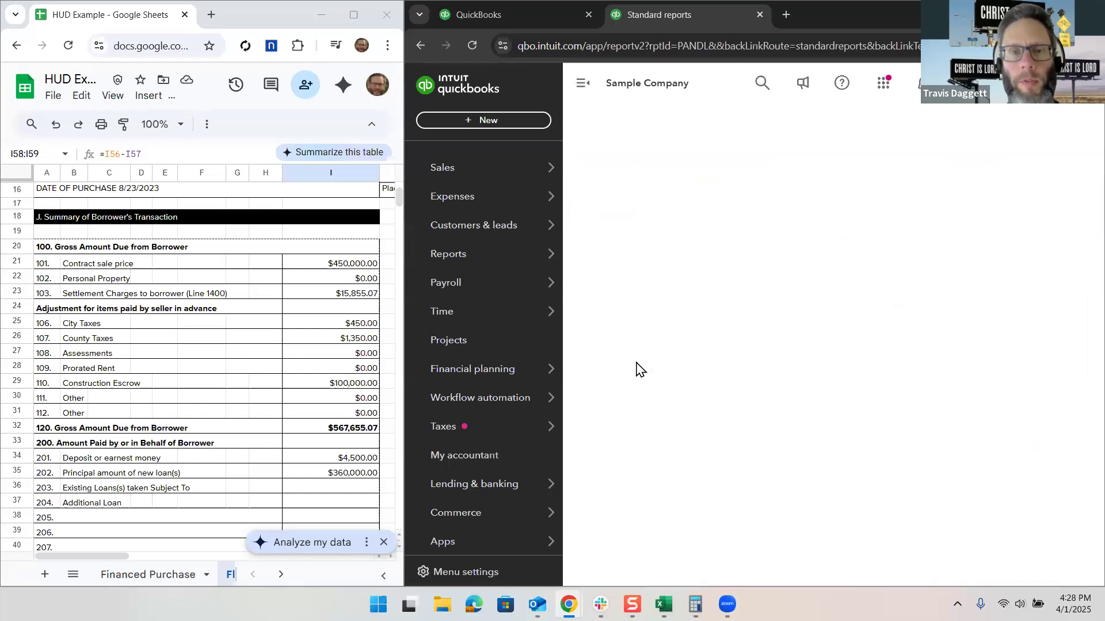
pyautogui.click(493, 15)
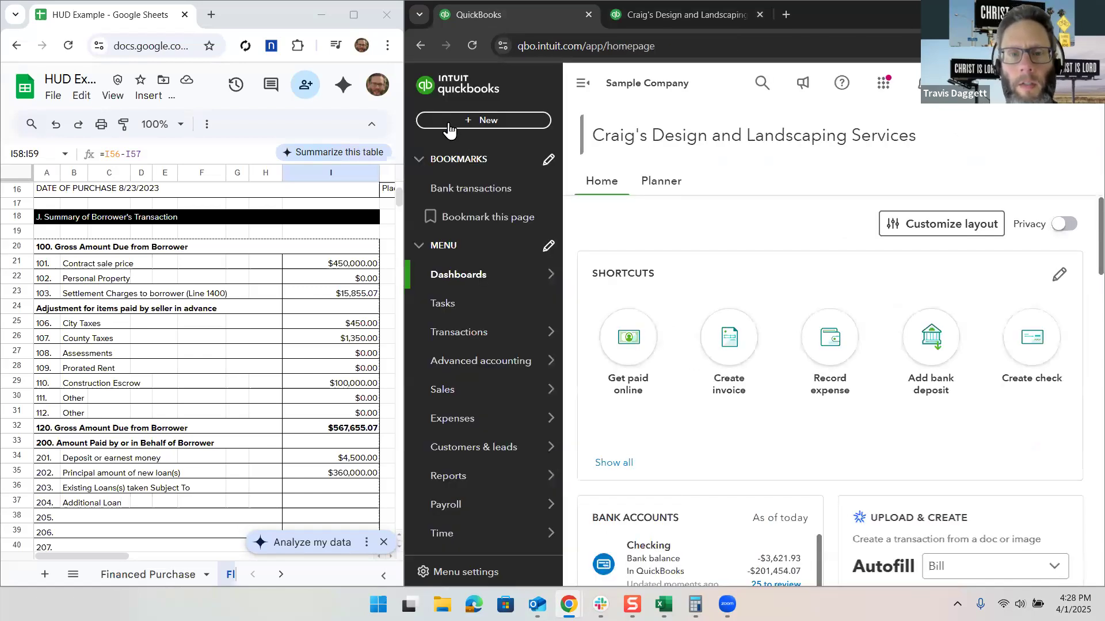
pyautogui.click(447, 122)
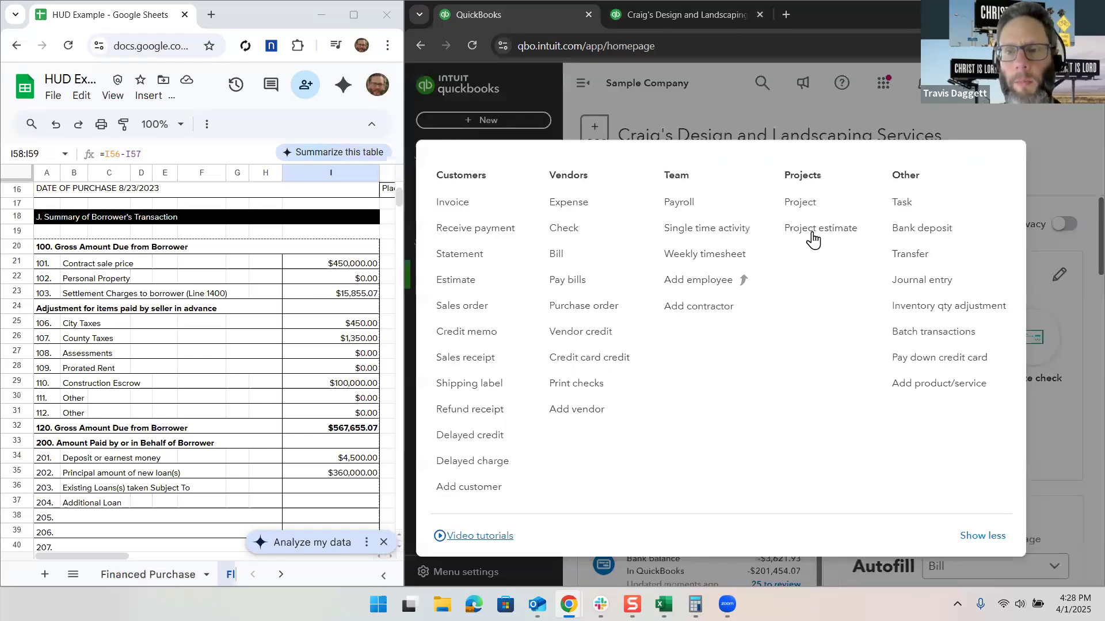
pyautogui.click(925, 281)
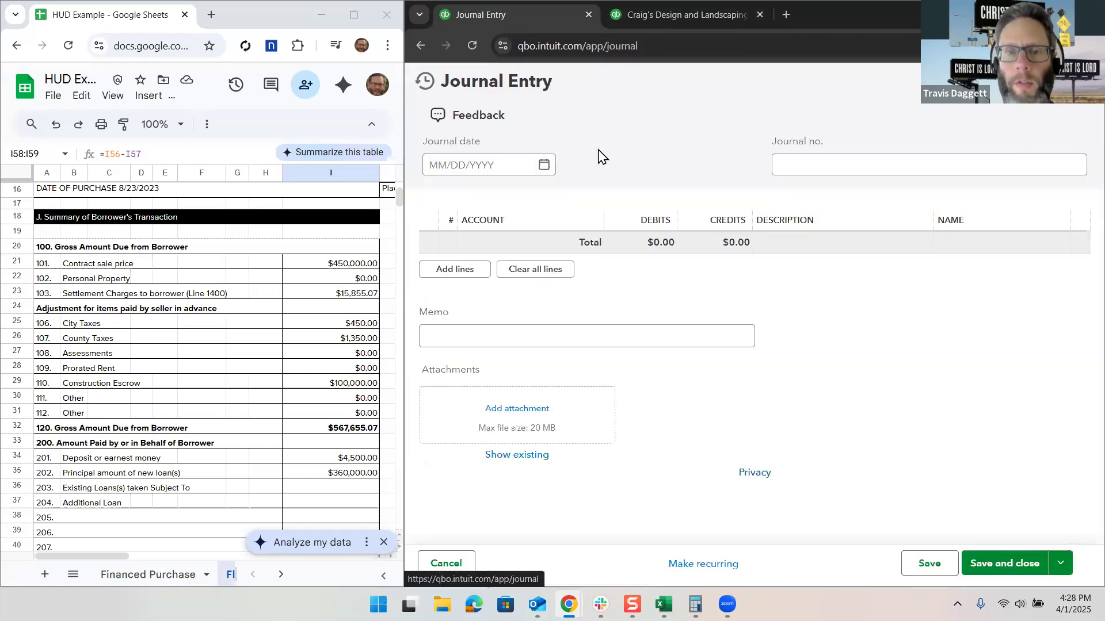
pyautogui.click(424, 82)
pyautogui.click(578, 179)
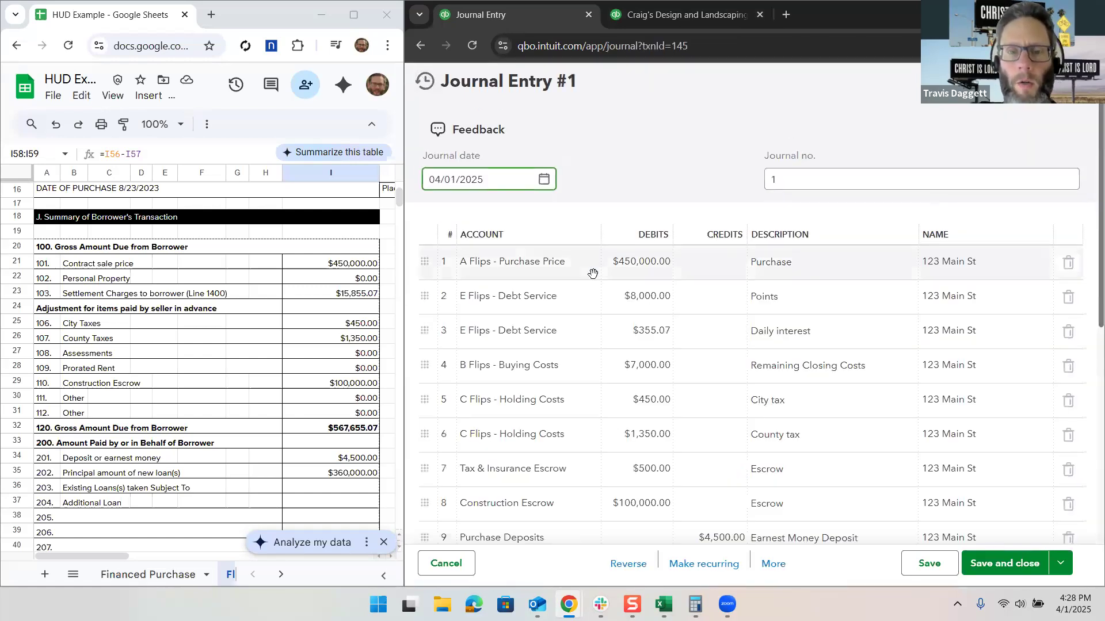
pyautogui.scroll(-3, 592, 274)
pyautogui.scroll(-2, 593, 273)
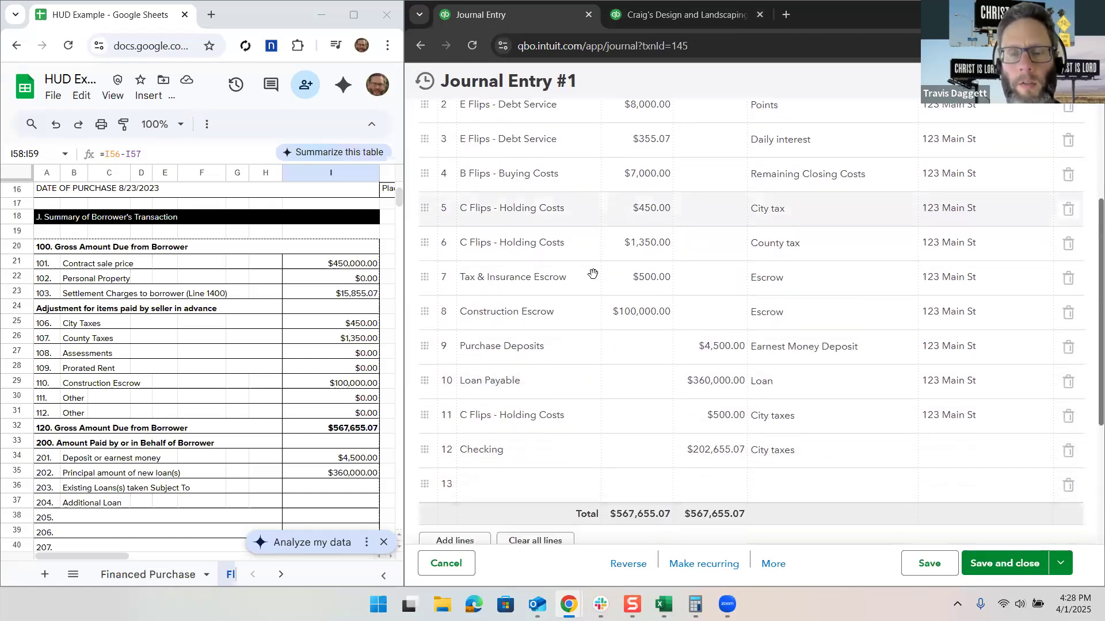
pyautogui.scroll(5, 592, 270)
# Step: Collapse the navigation menu beside the Profit and Loss report and set its columns to display by Customers
pyautogui.click(647, 15)
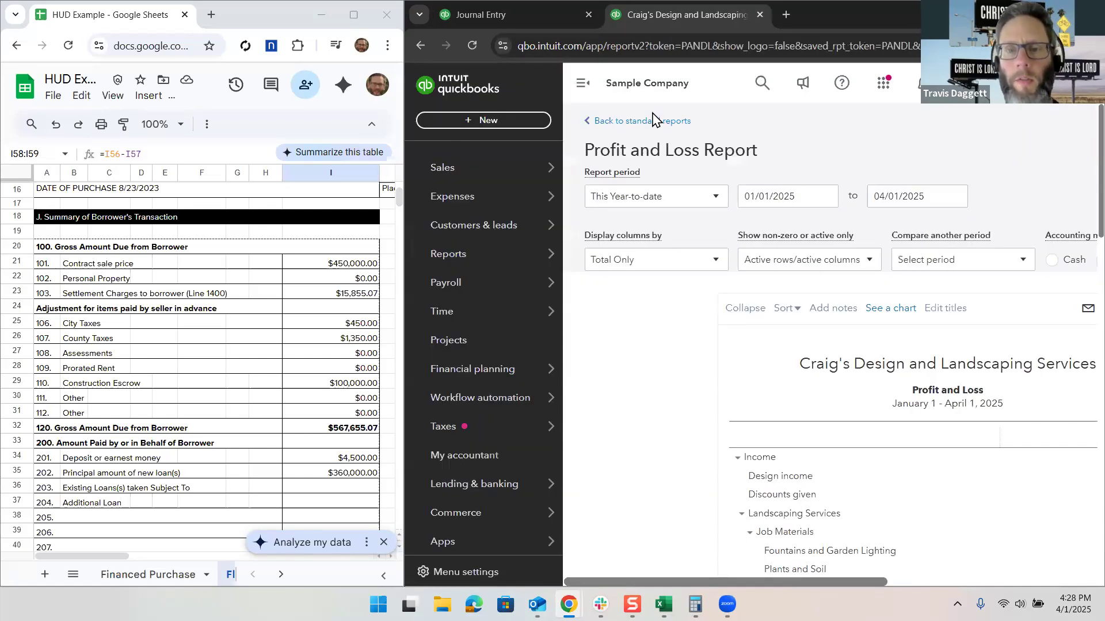
pyautogui.click(578, 82)
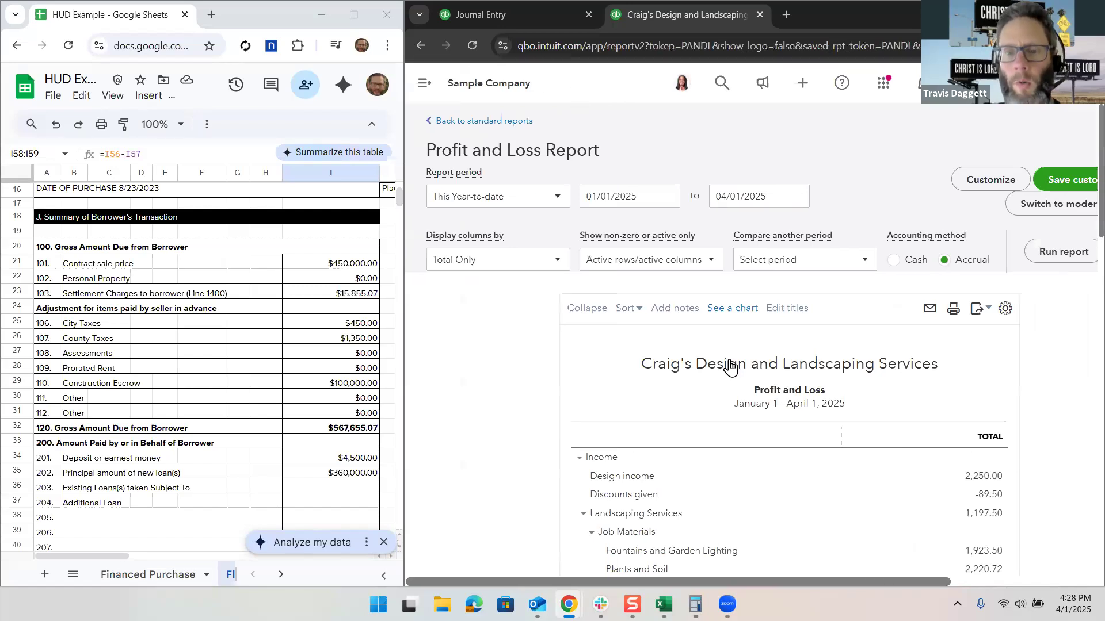
pyautogui.click(525, 260)
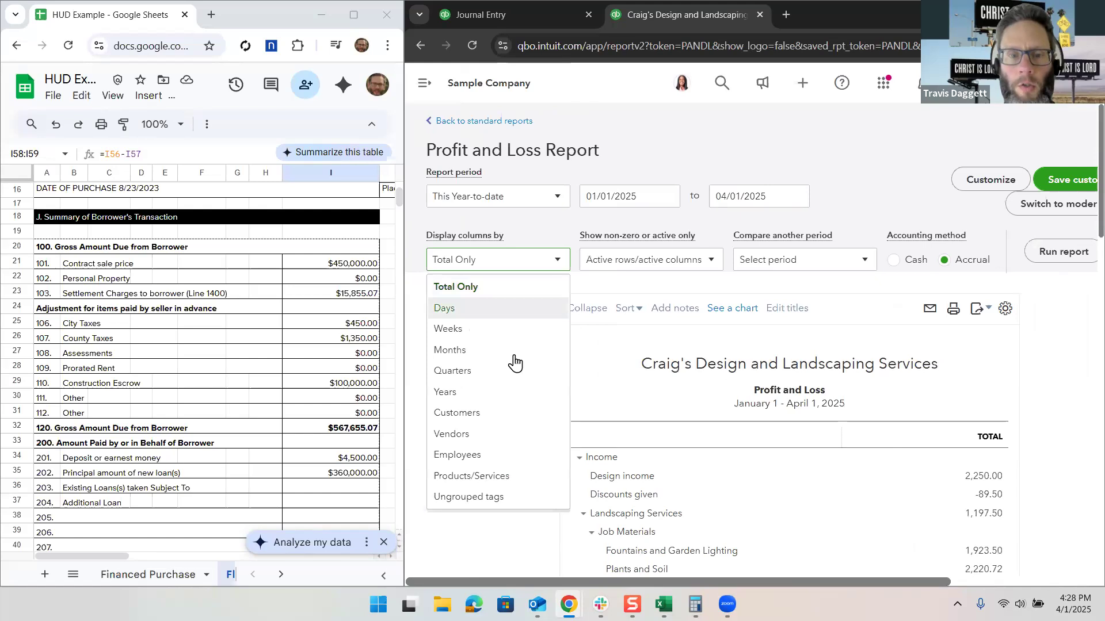
pyautogui.click(505, 414)
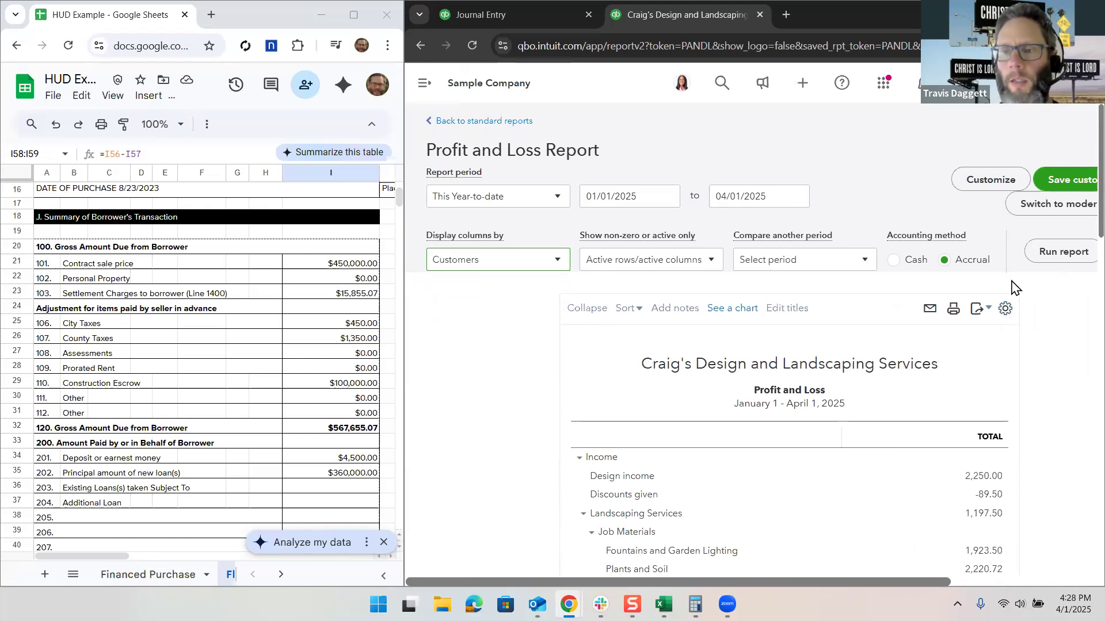
# Step: Customize the Profit and Loss report with a Customer filter for the flip property's customer, and run it
pyautogui.hscroll(3, 1015, 287)
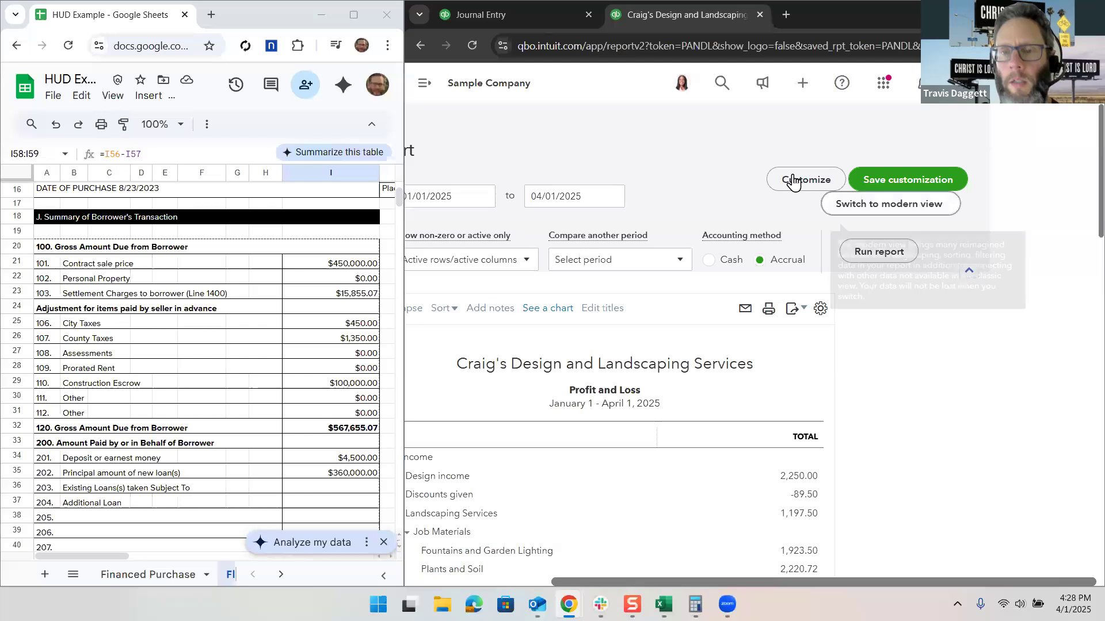
pyautogui.click(792, 181)
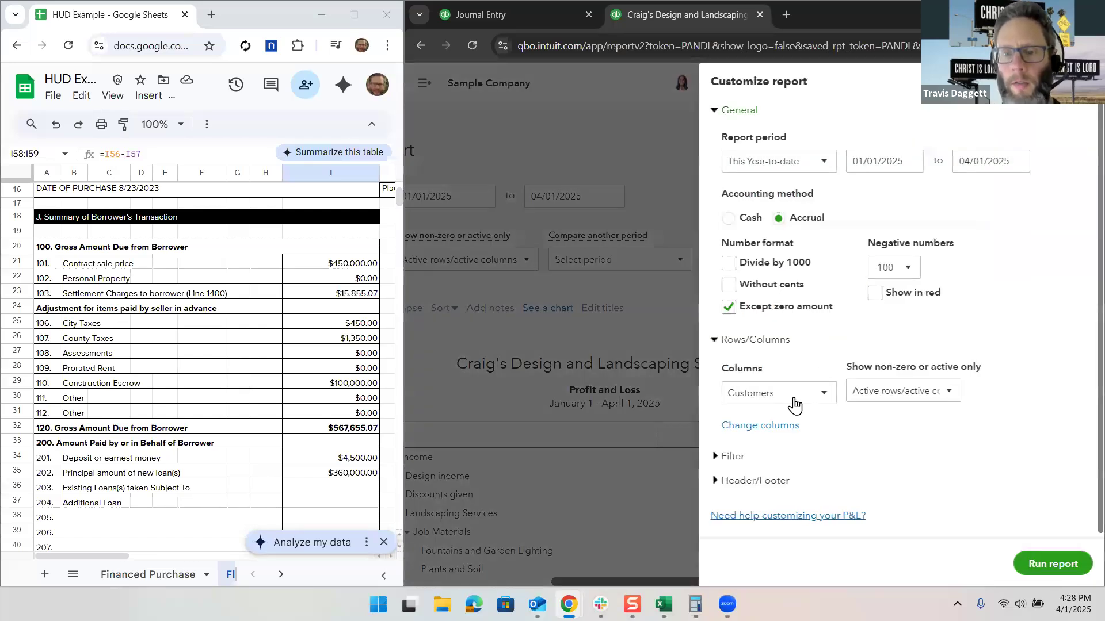
pyautogui.click(766, 458)
pyautogui.scroll(-2, 754, 441)
pyautogui.click(729, 408)
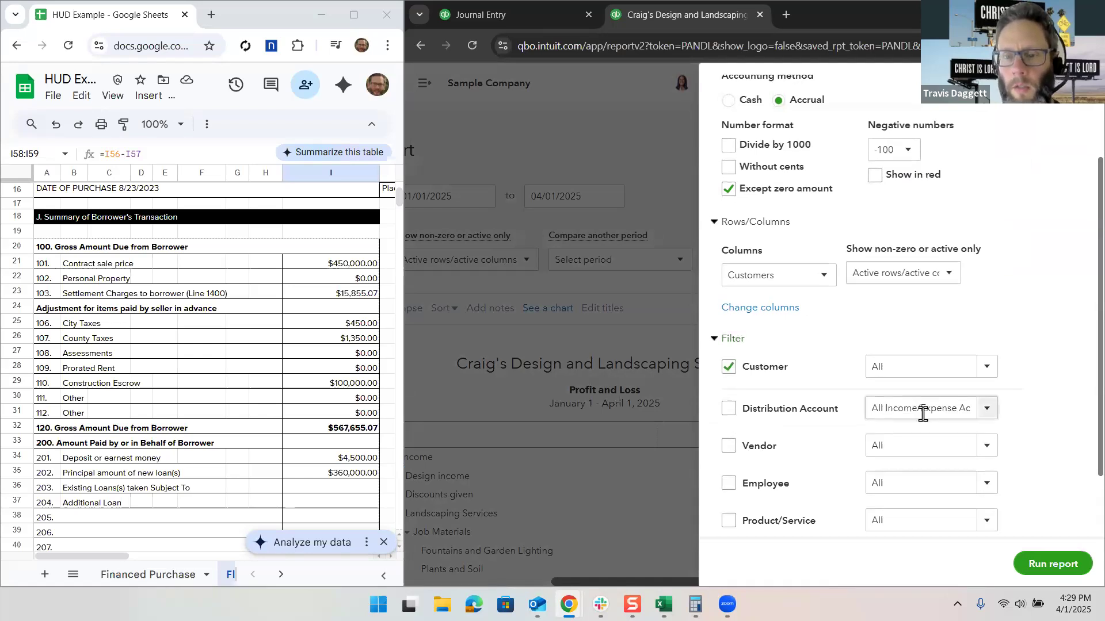
pyautogui.click(976, 375)
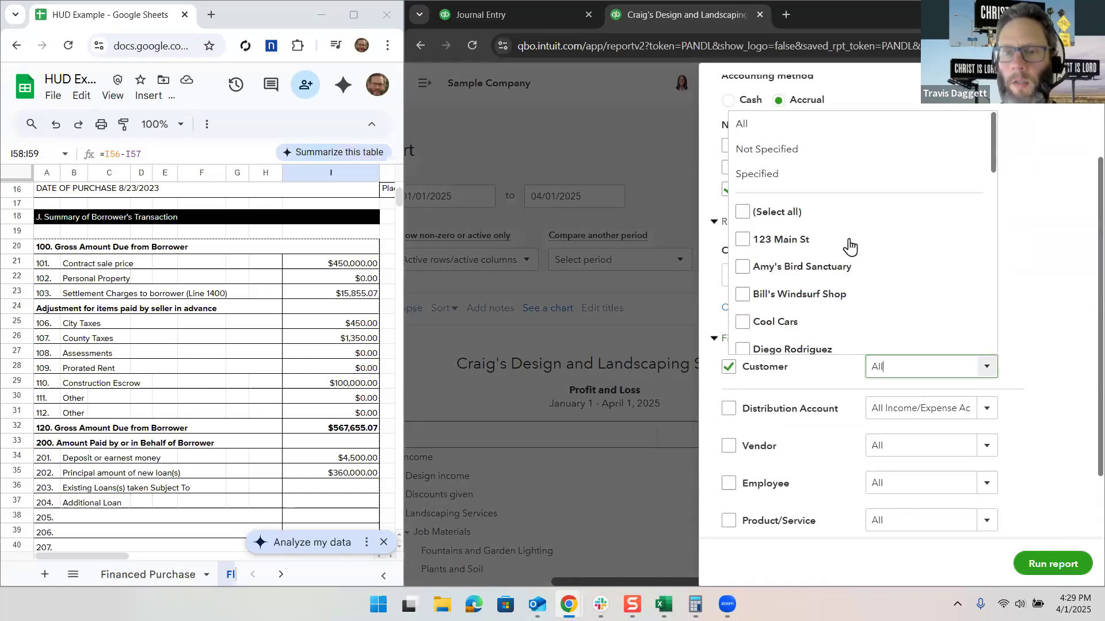
pyautogui.click(846, 241)
pyautogui.click(1053, 564)
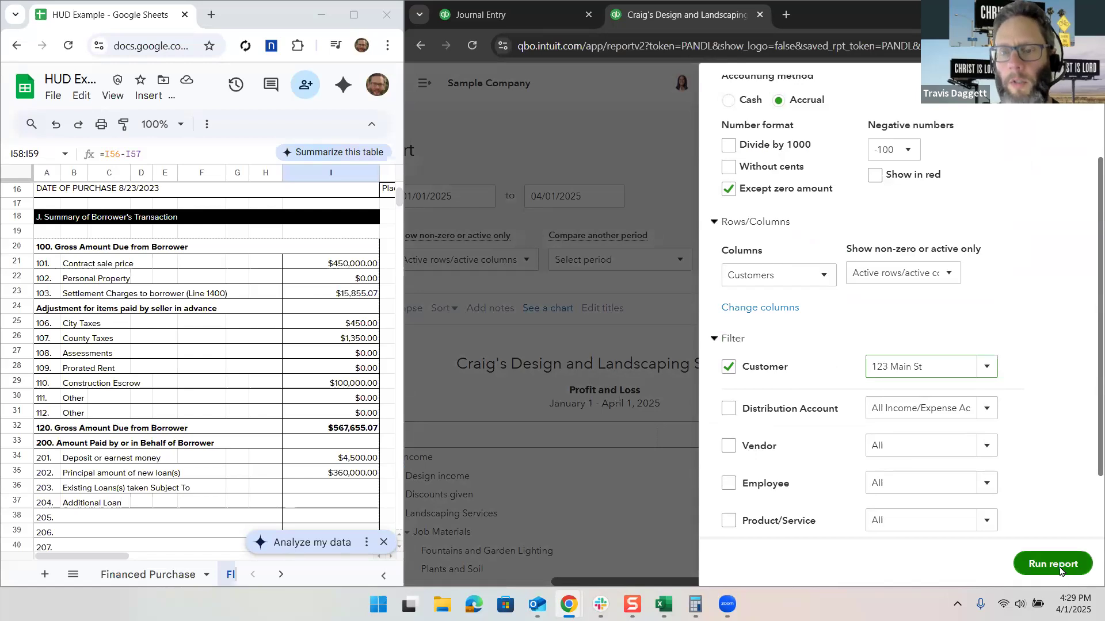
# Step: Compare the property's Profit and Loss figures with the journal entry's lines, including the escrow, deposit, loan and checking lines
pyautogui.scroll(-4, 724, 362)
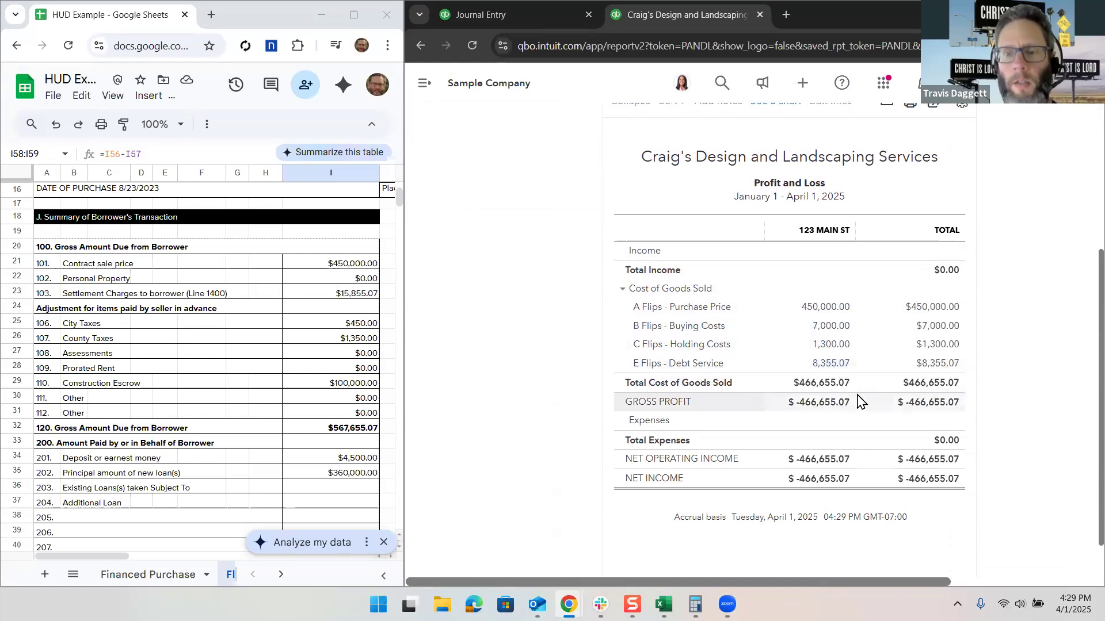
pyautogui.scroll(1, 857, 401)
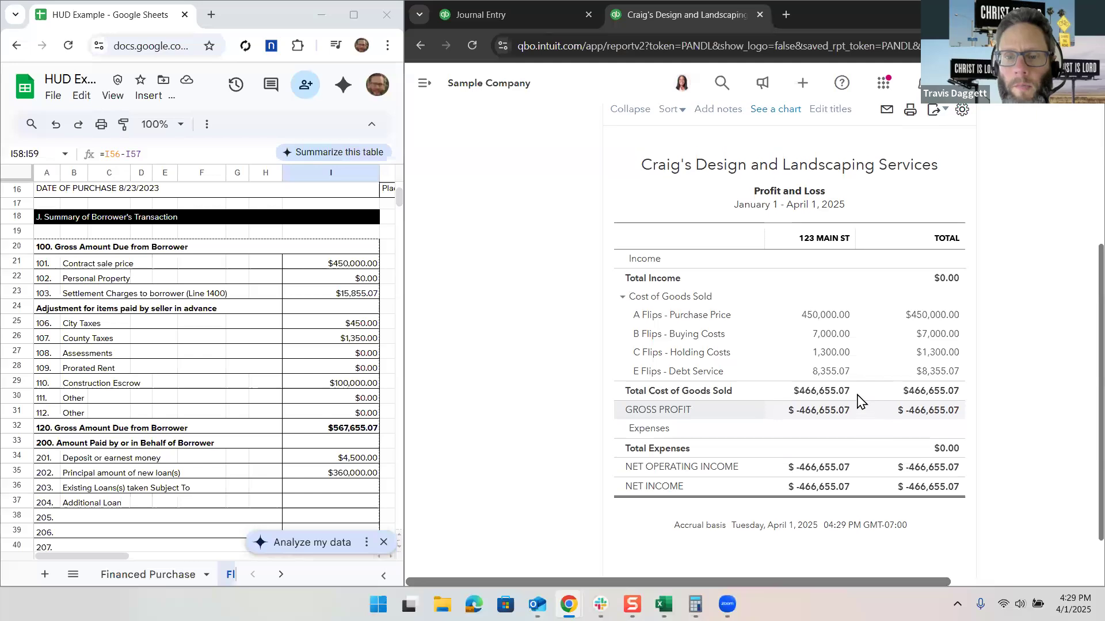
pyautogui.click(506, 16)
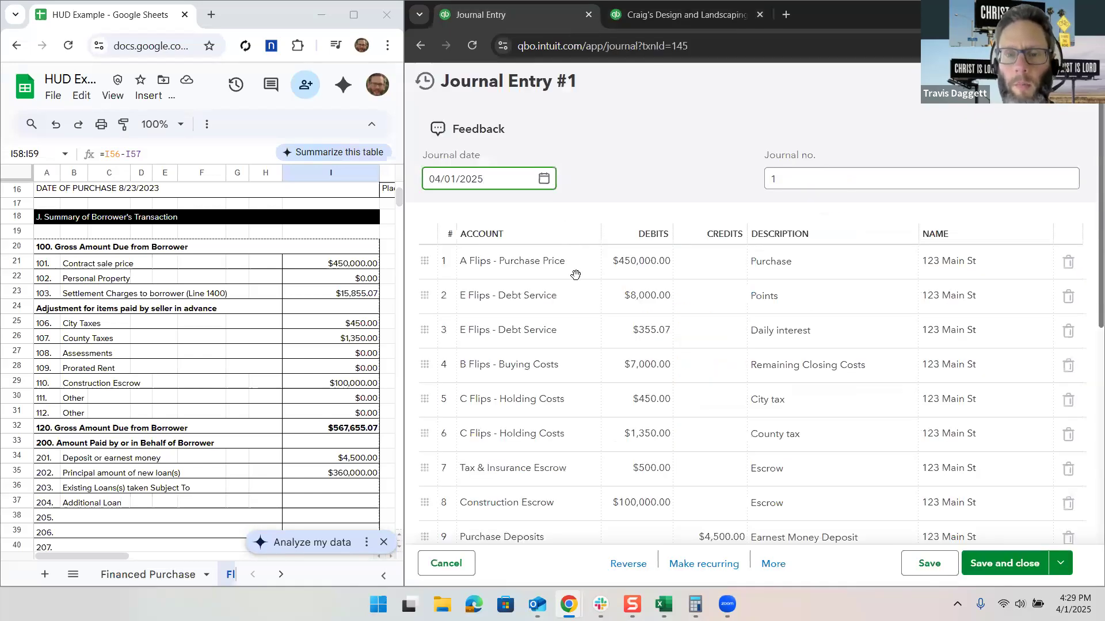
pyautogui.click(652, 16)
pyautogui.click(514, 24)
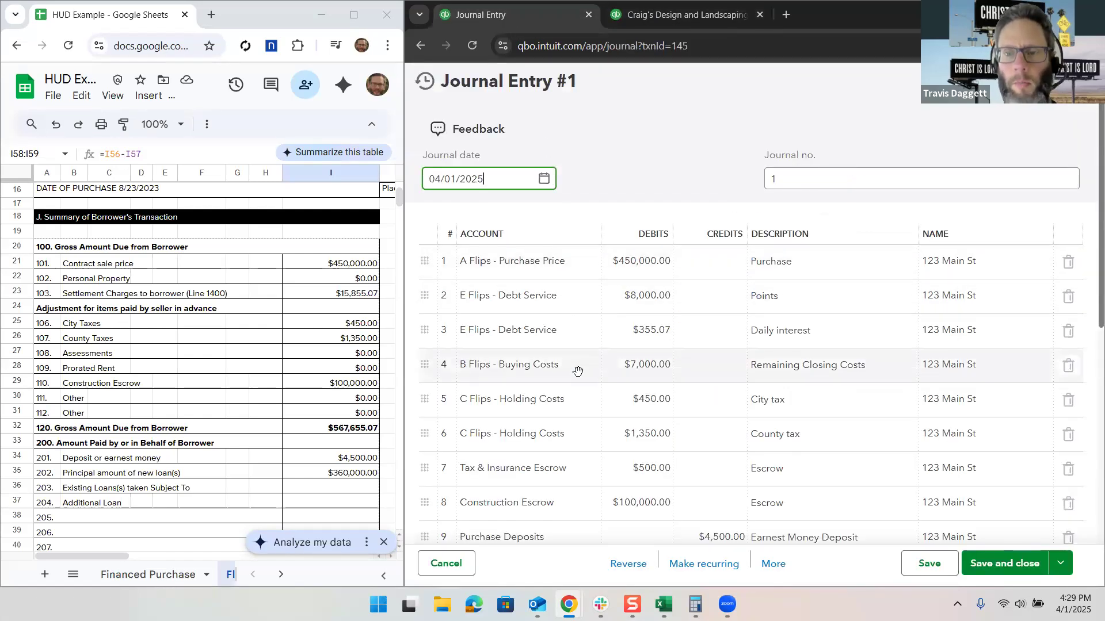
pyautogui.click(678, 7)
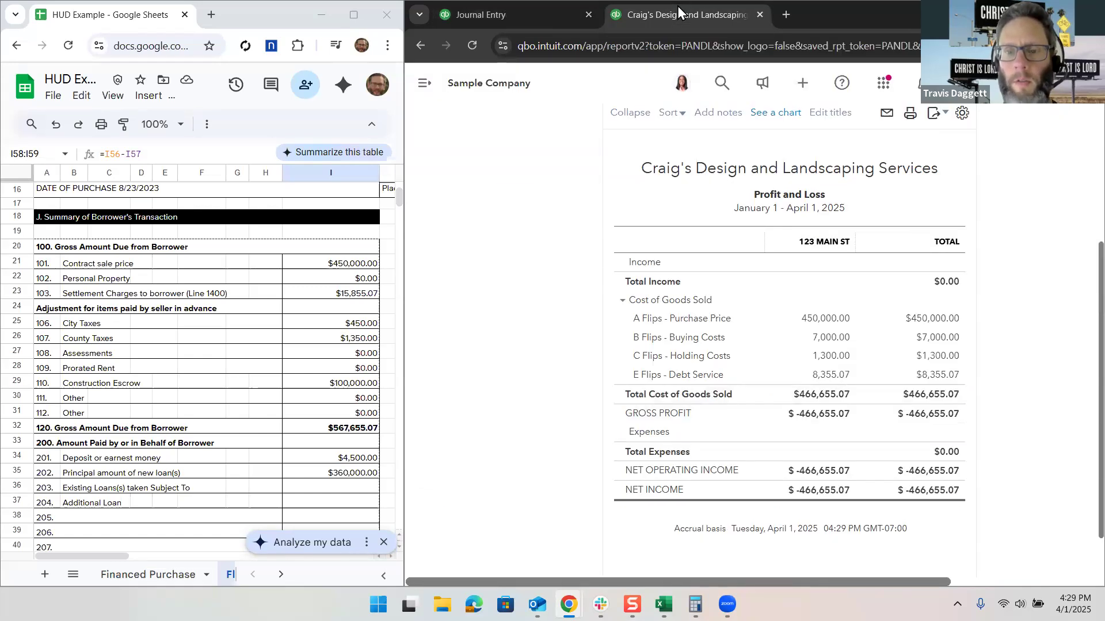
pyautogui.click(530, 25)
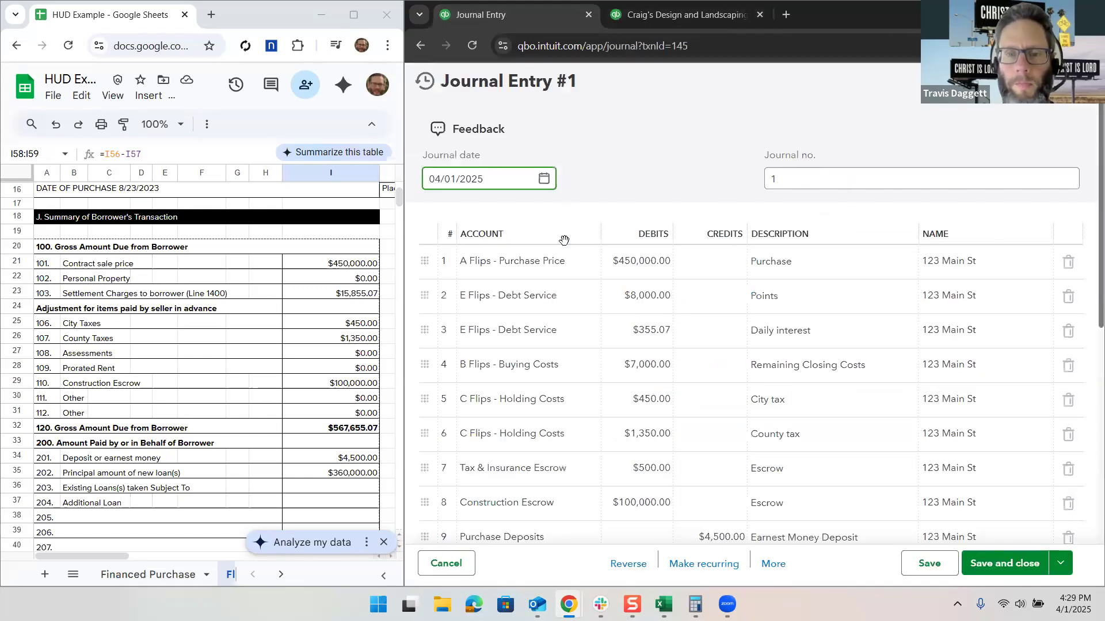
pyautogui.scroll(-2, 587, 360)
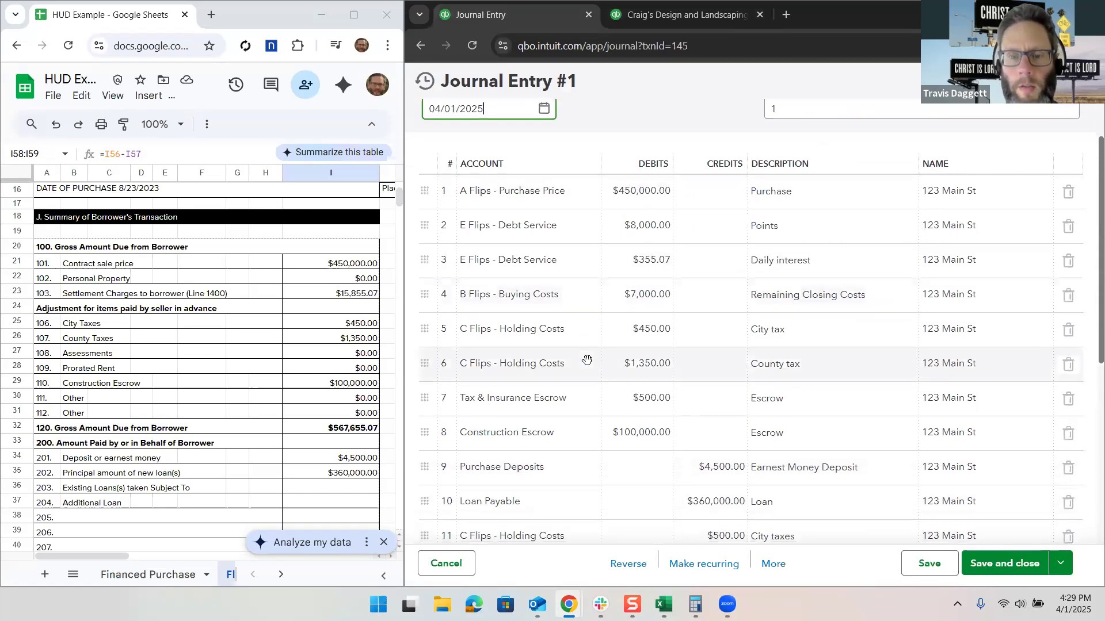
pyautogui.scroll(-1, 587, 361)
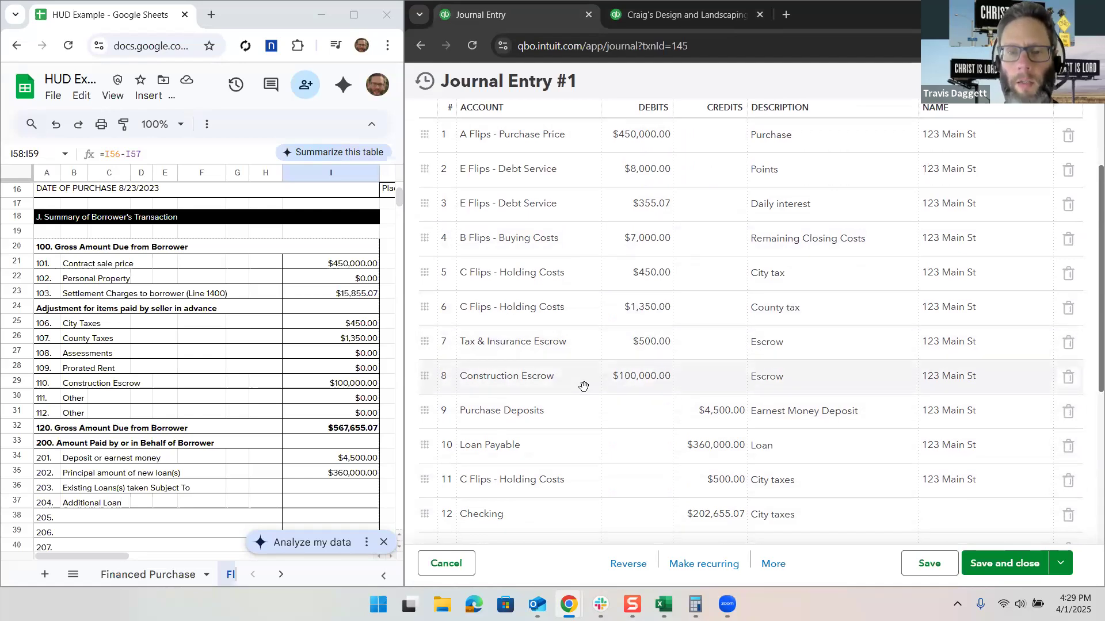
pyautogui.scroll(-1, 582, 386)
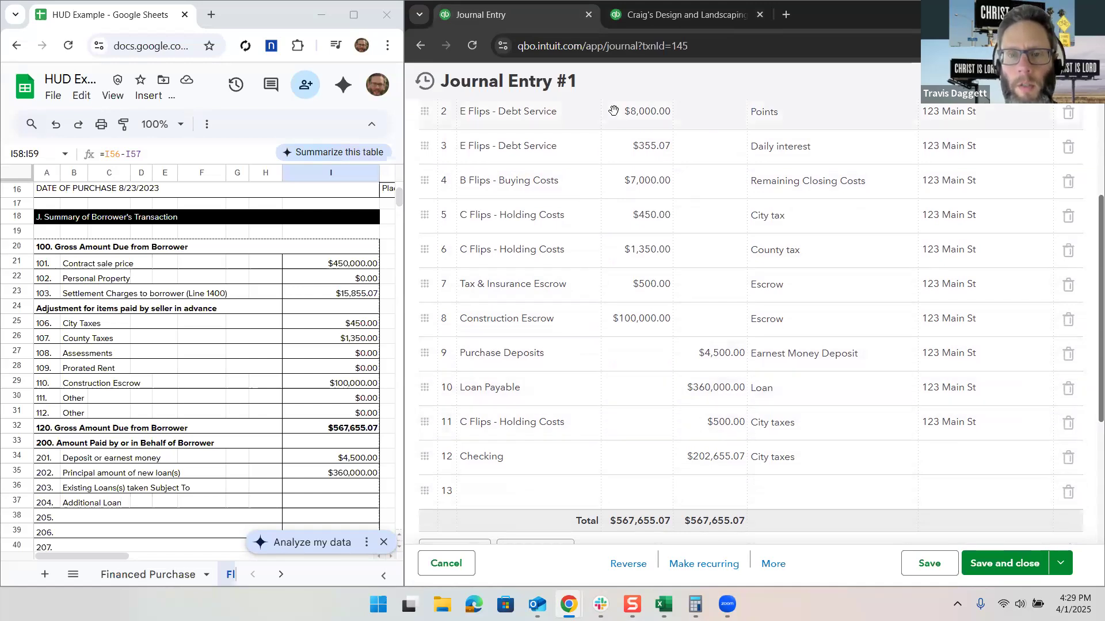
# Step: Duplicate the Profit and Loss report's browser tab and open the Balance Sheet report in the copy
pyautogui.click(647, 13)
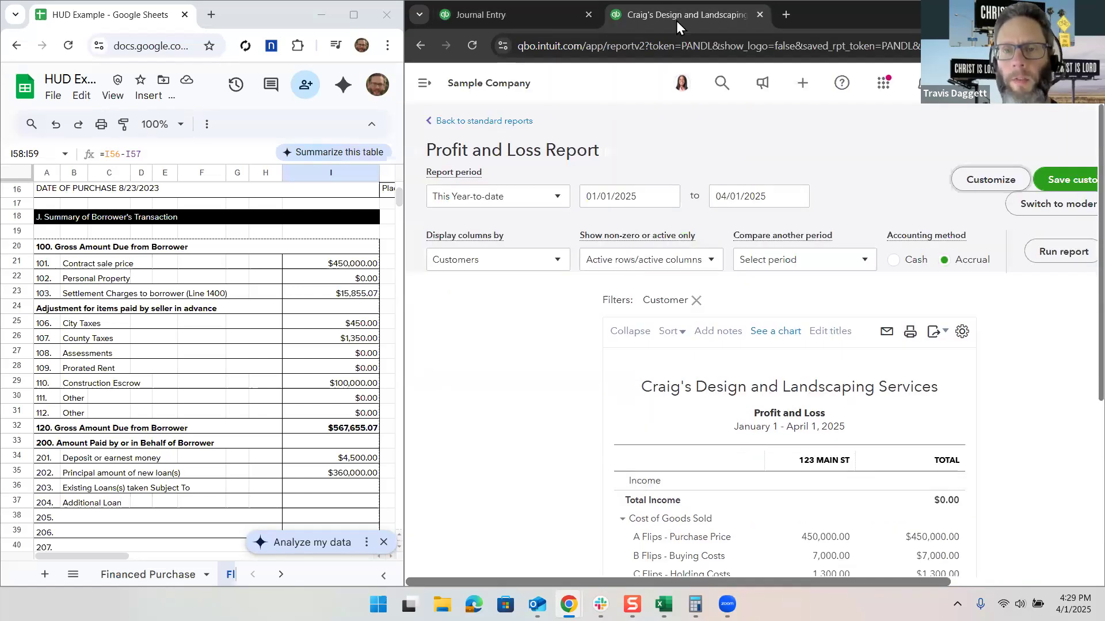
pyautogui.rightClick(675, 20)
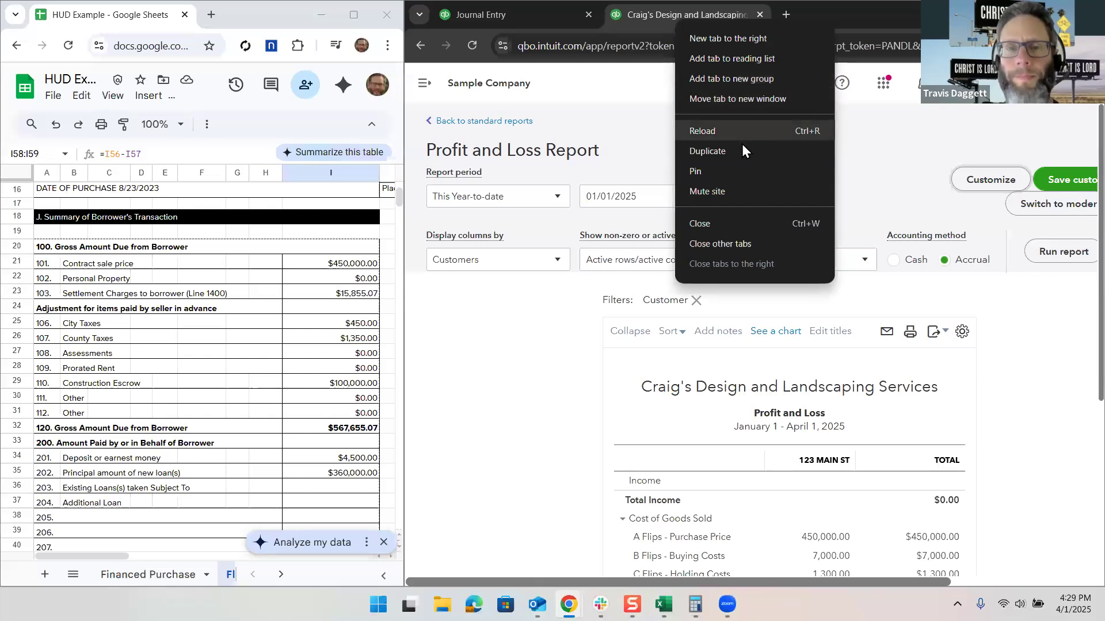
pyautogui.click(742, 151)
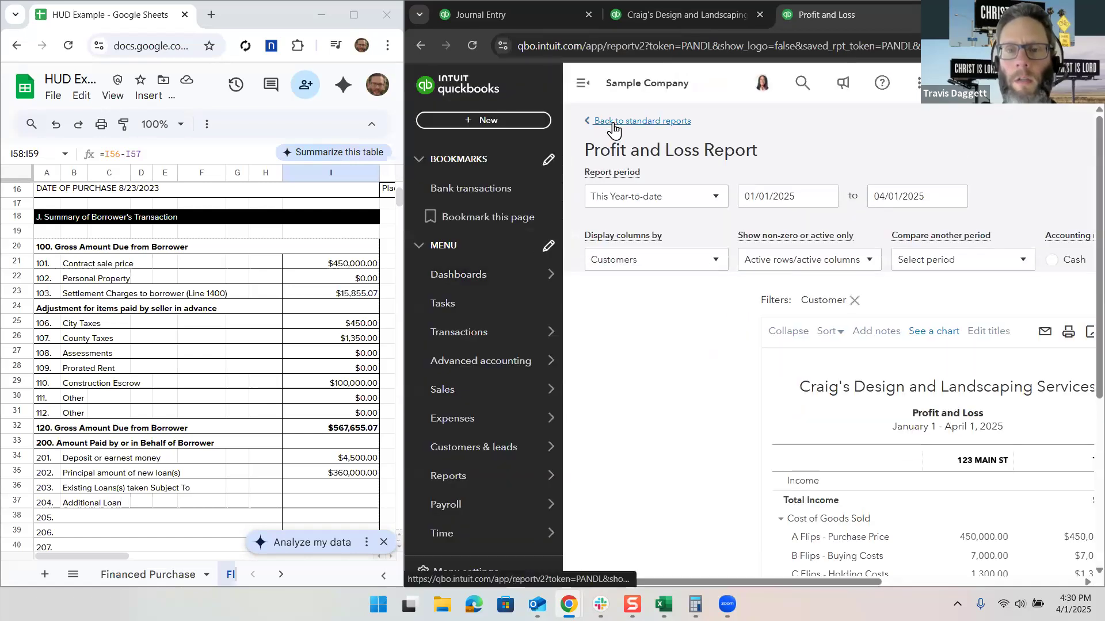
pyautogui.click(613, 122)
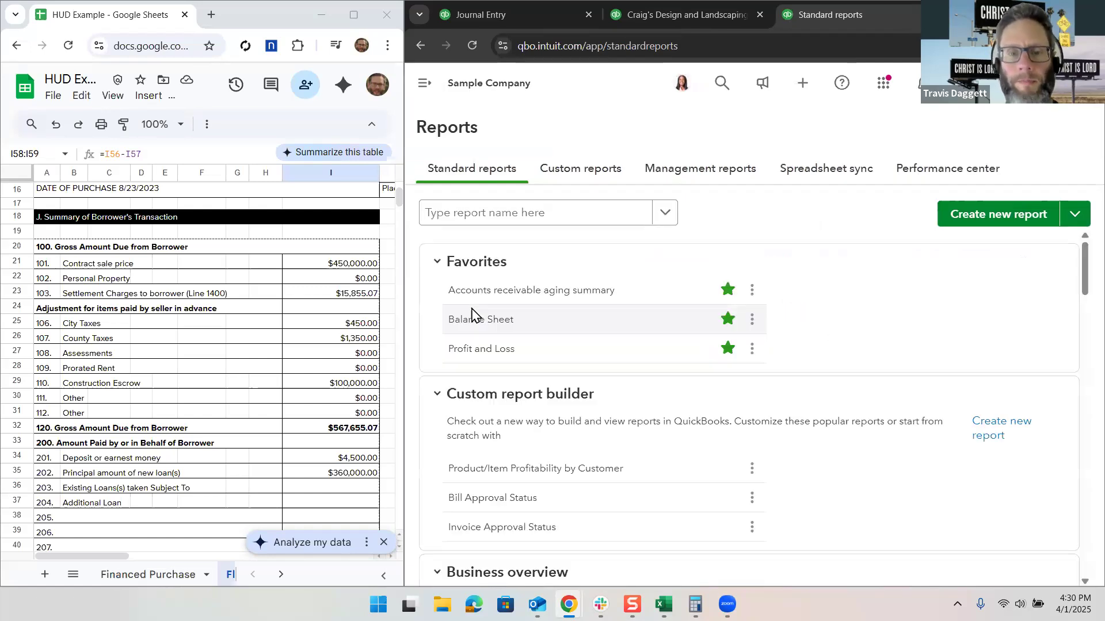
pyautogui.click(478, 324)
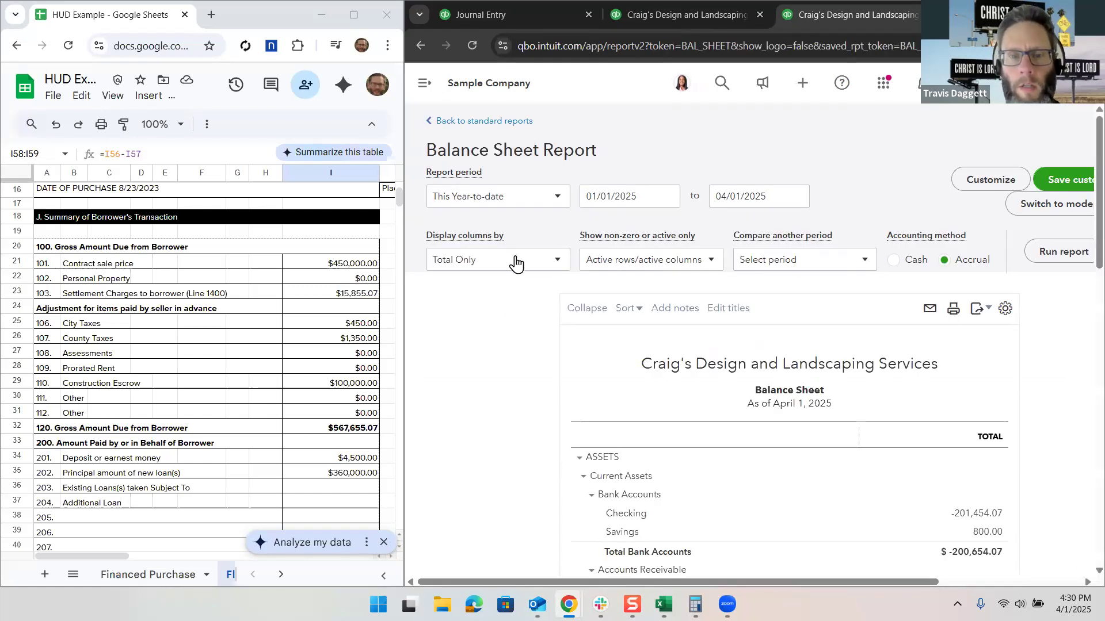
# Step: Set the Balance Sheet report's columns to display by Customers
pyautogui.click(517, 260)
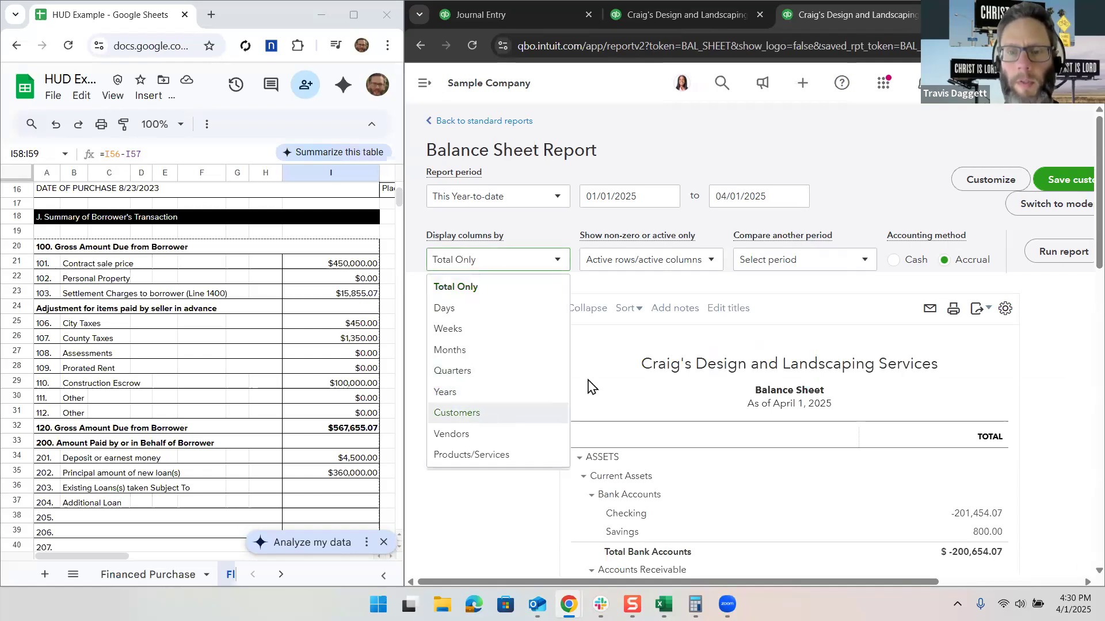
pyautogui.click(483, 413)
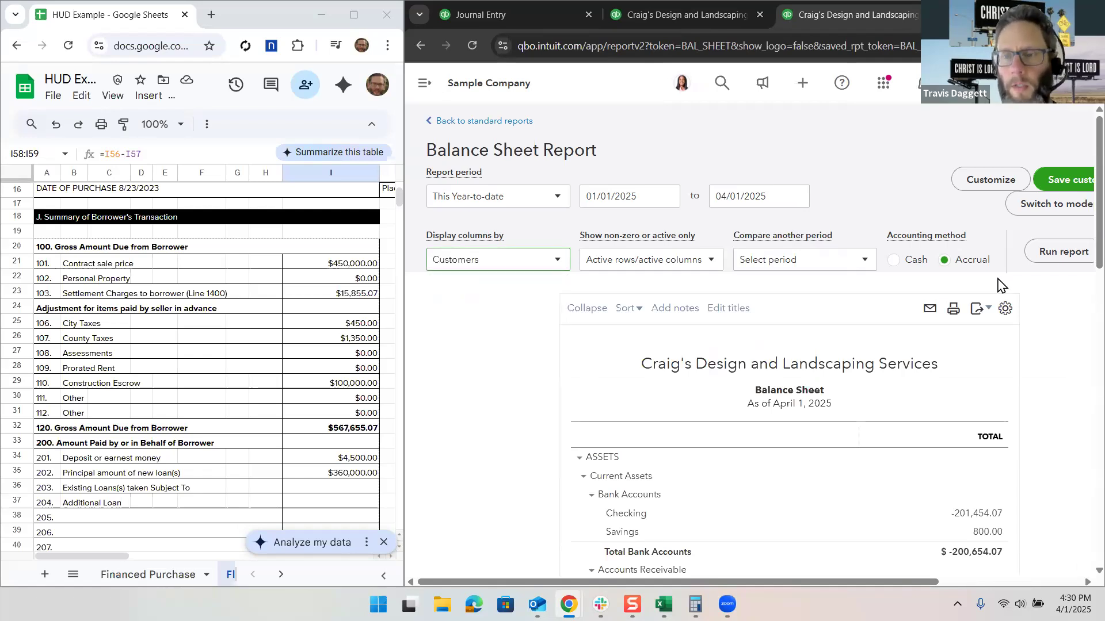
pyautogui.click(1006, 311)
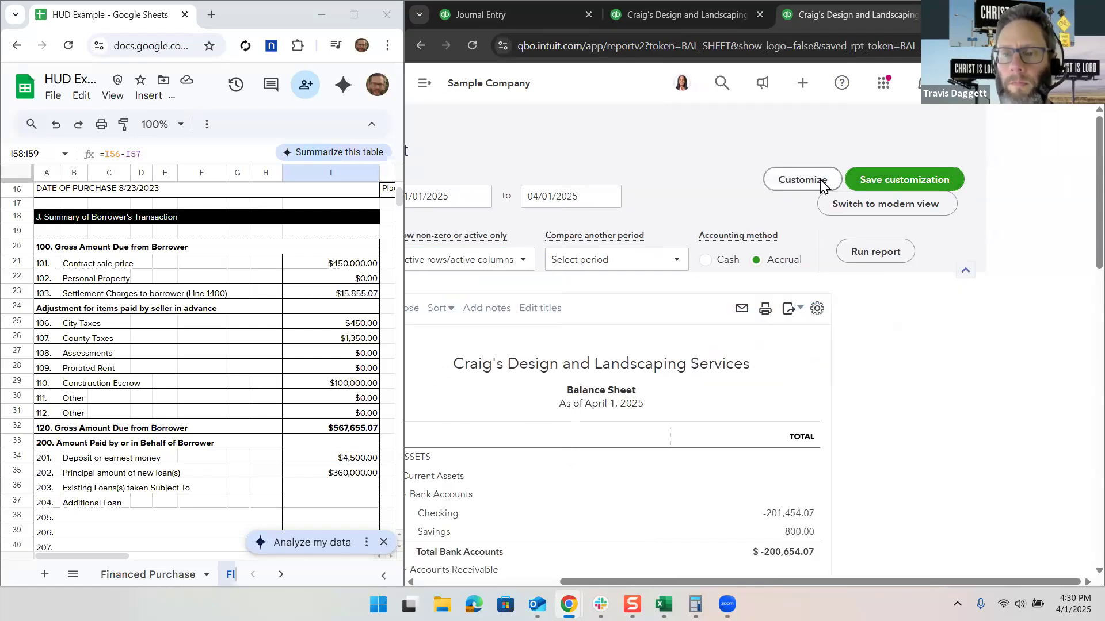
# Step: Customize the Balance Sheet report with a Customer filter for the flip property's customer, and run it
pyautogui.click(812, 180)
pyautogui.click(729, 457)
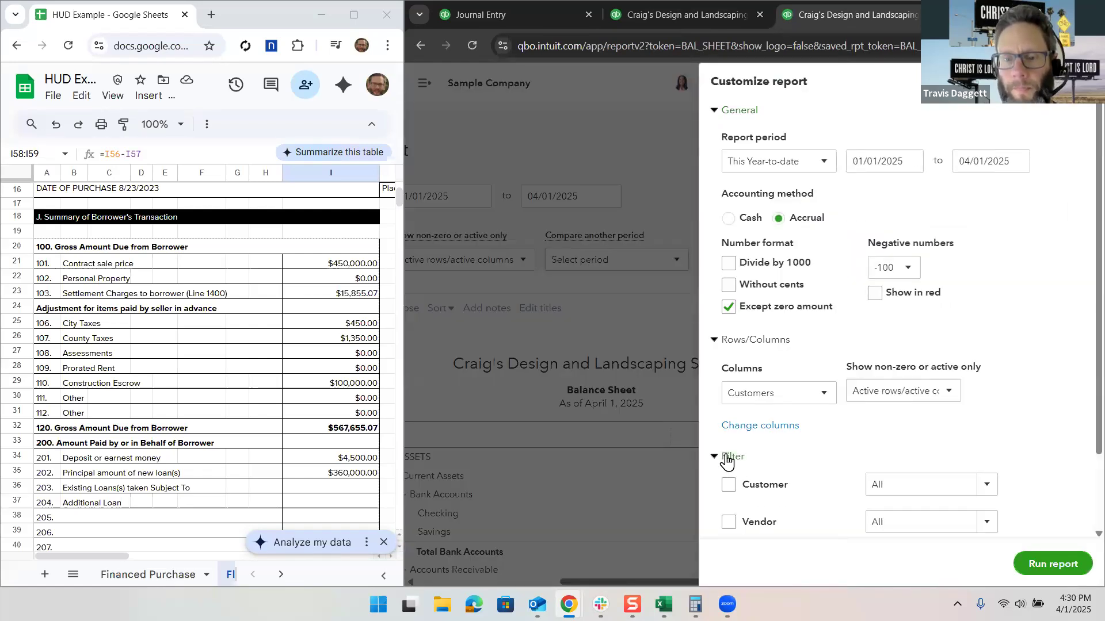
pyautogui.scroll(-2, 728, 397)
pyautogui.click(728, 393)
pyautogui.click(986, 394)
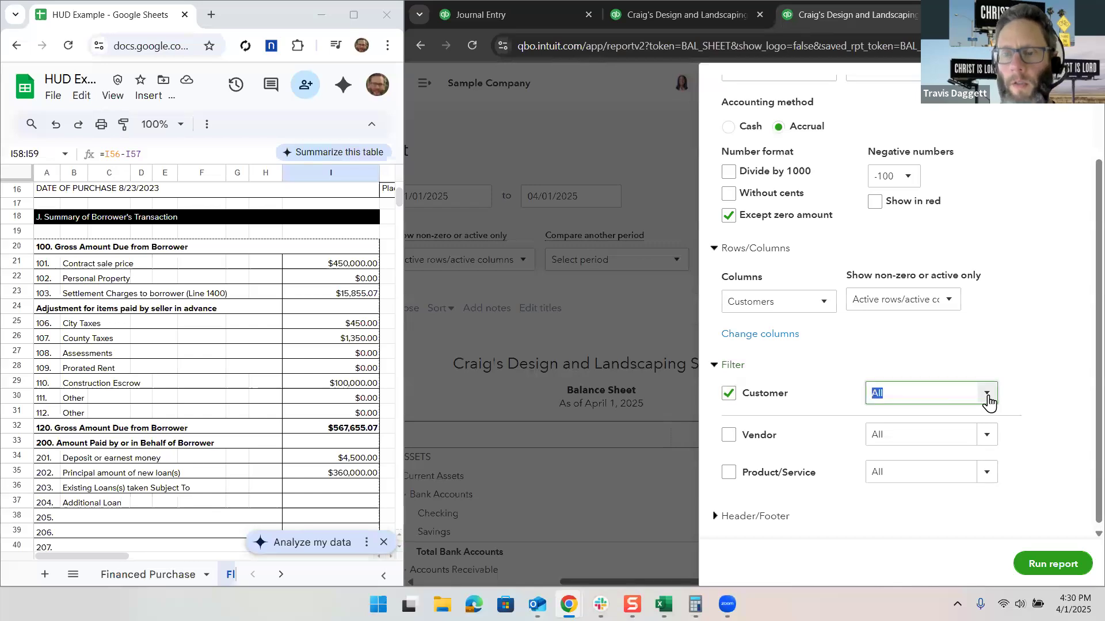
pyautogui.click(739, 265)
pyautogui.click(1042, 566)
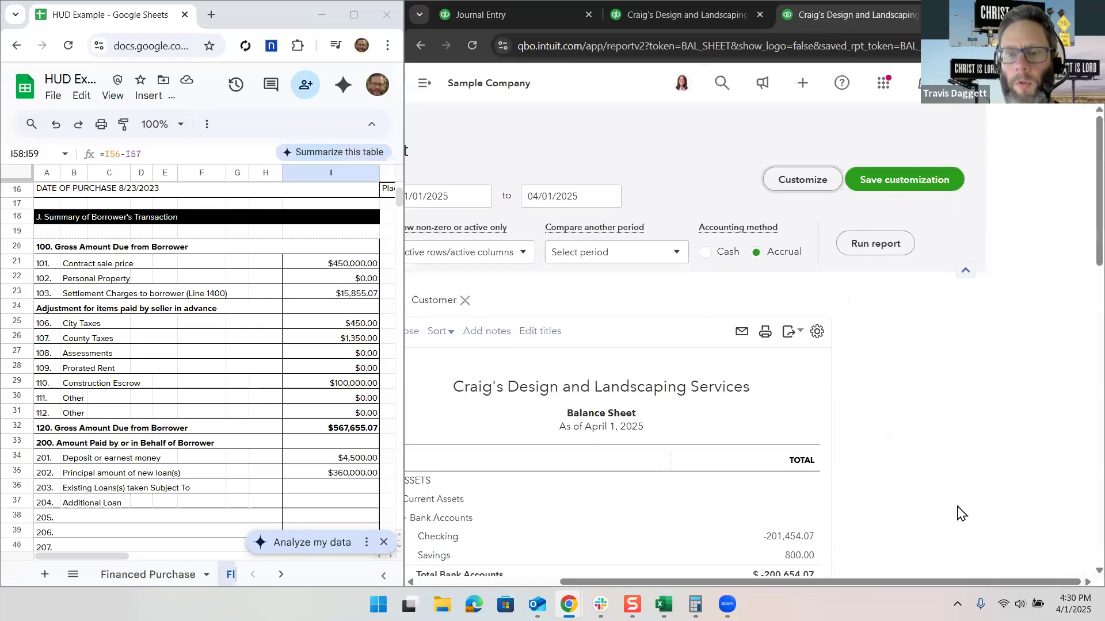
# Step: Examine the customer-filtered Balance Sheet's construction escrow, purchase deposits, tax and insurance escrow, loan payable and equity lines
pyautogui.scroll(-3, 800, 403)
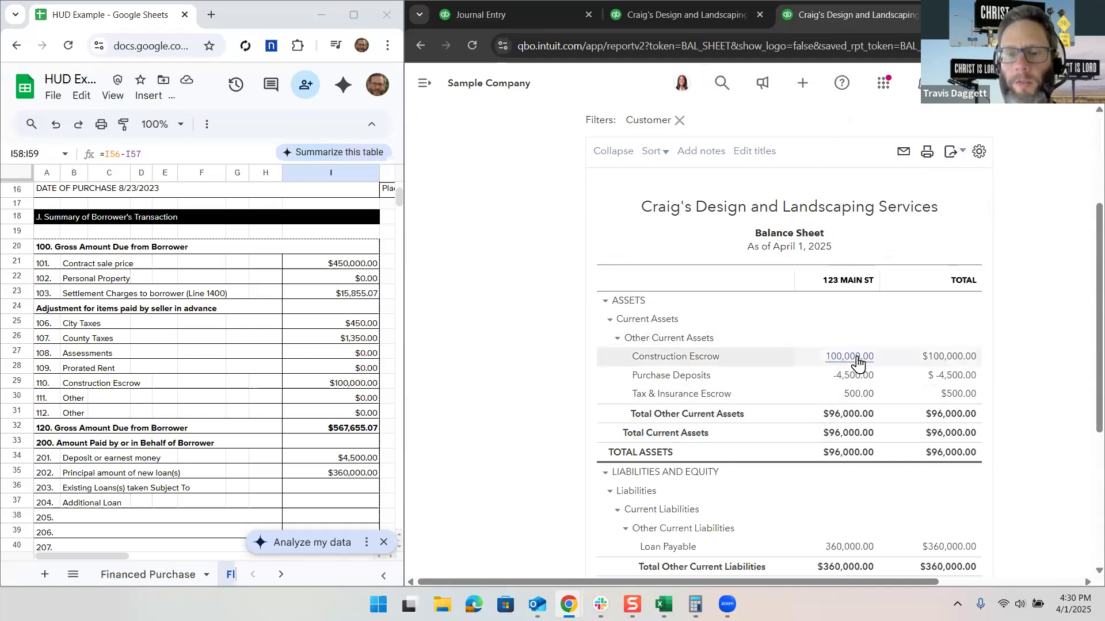
pyautogui.scroll(-2, 856, 362)
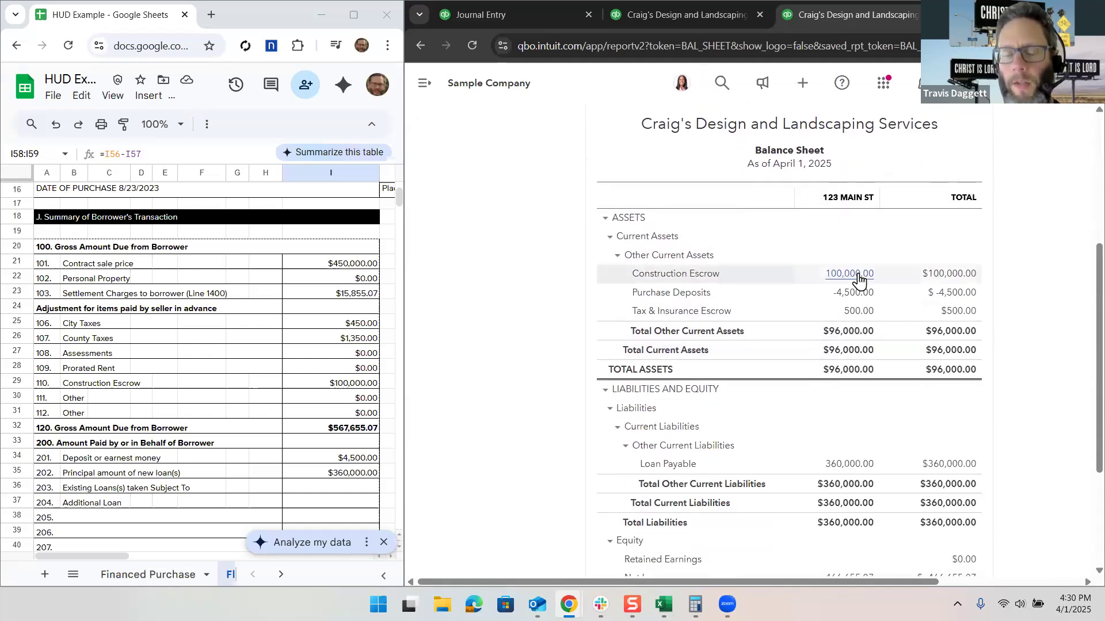
pyautogui.scroll(-2, 857, 277)
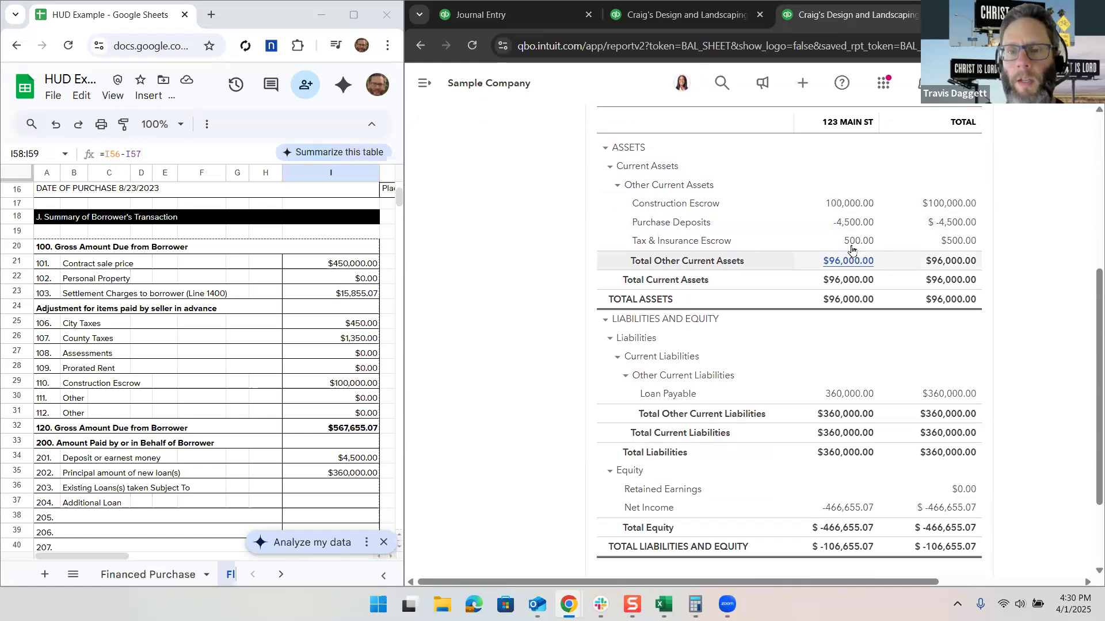
pyautogui.scroll(-2, 853, 248)
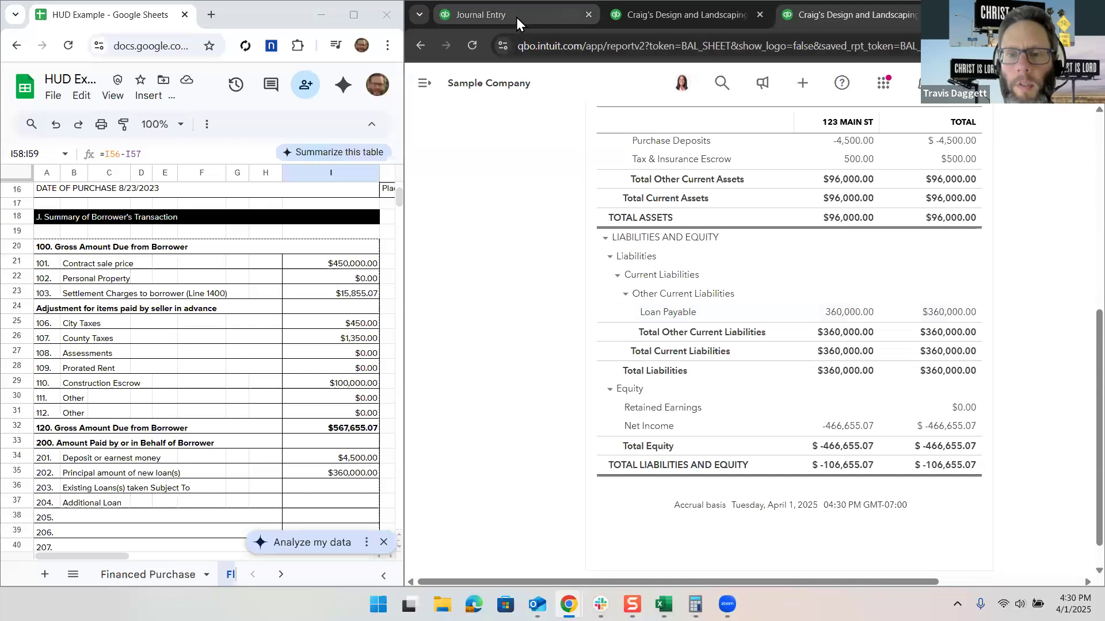
pyautogui.scroll(2, 659, 221)
pyautogui.scroll(6, 659, 221)
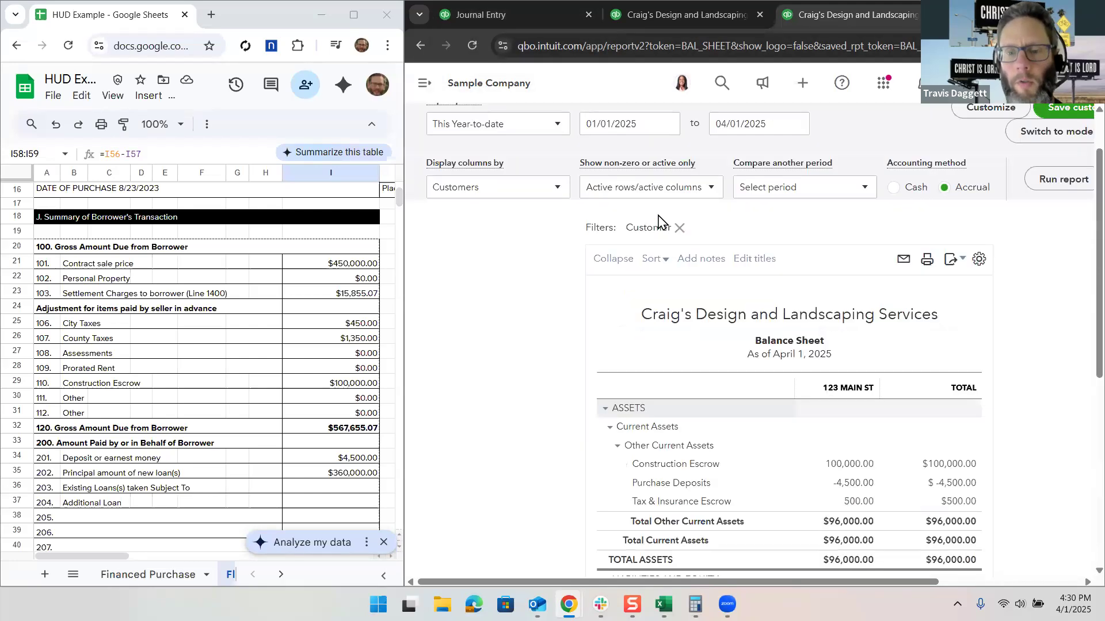
pyautogui.scroll(-2, 659, 221)
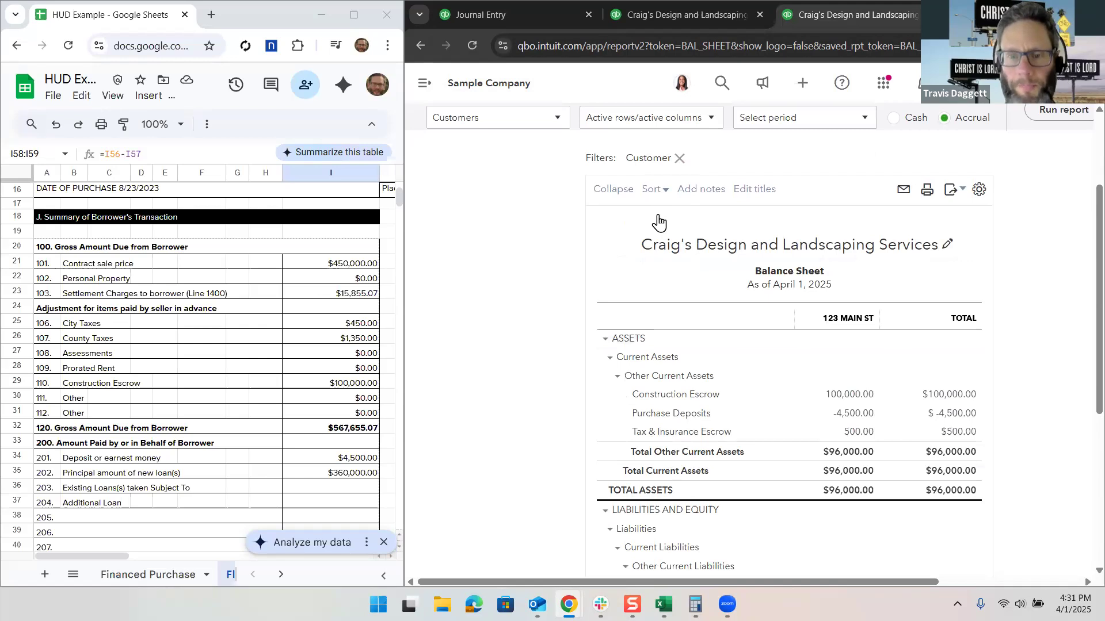
pyautogui.scroll(3, 659, 221)
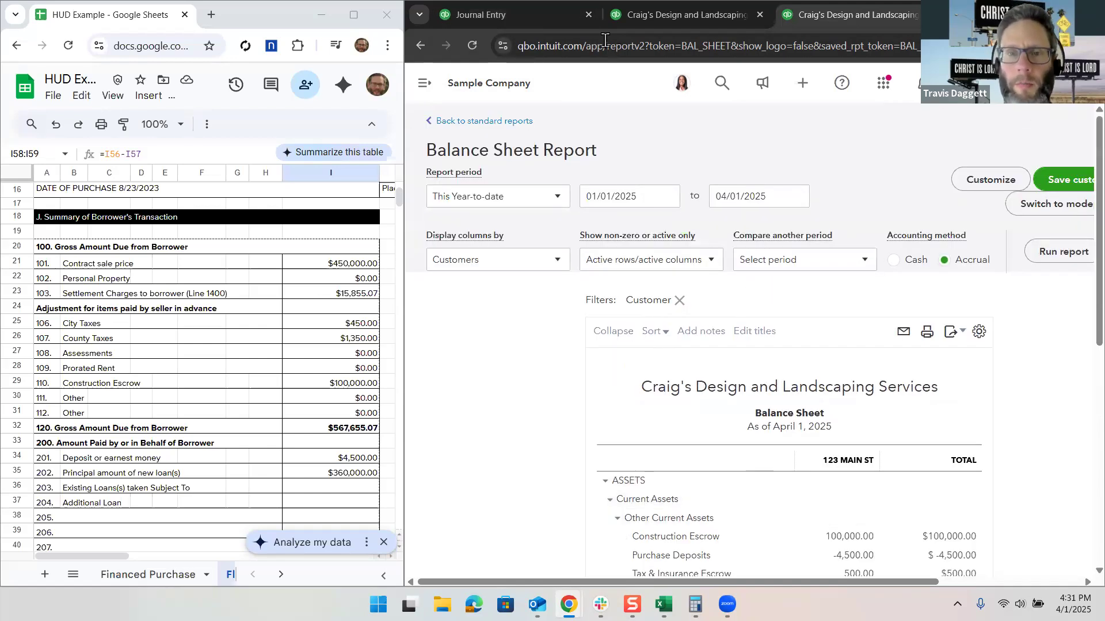
# Step: Return to the open journal entry and review its account lines, debits, credits and customer names
pyautogui.hotkey('ctrl', '1')
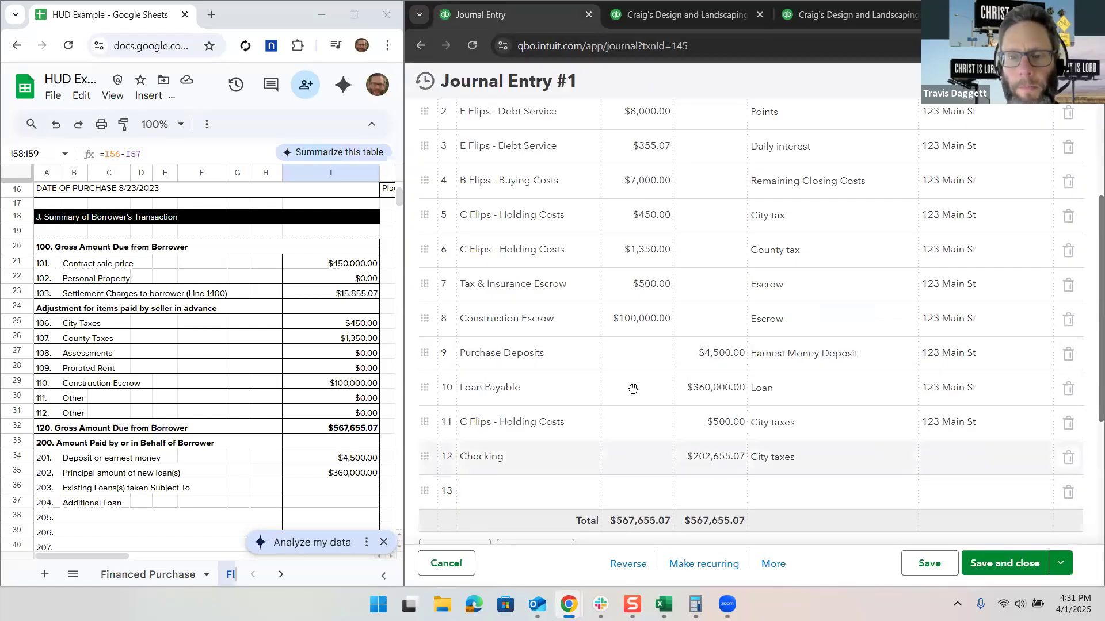
pyautogui.scroll(3, 632, 385)
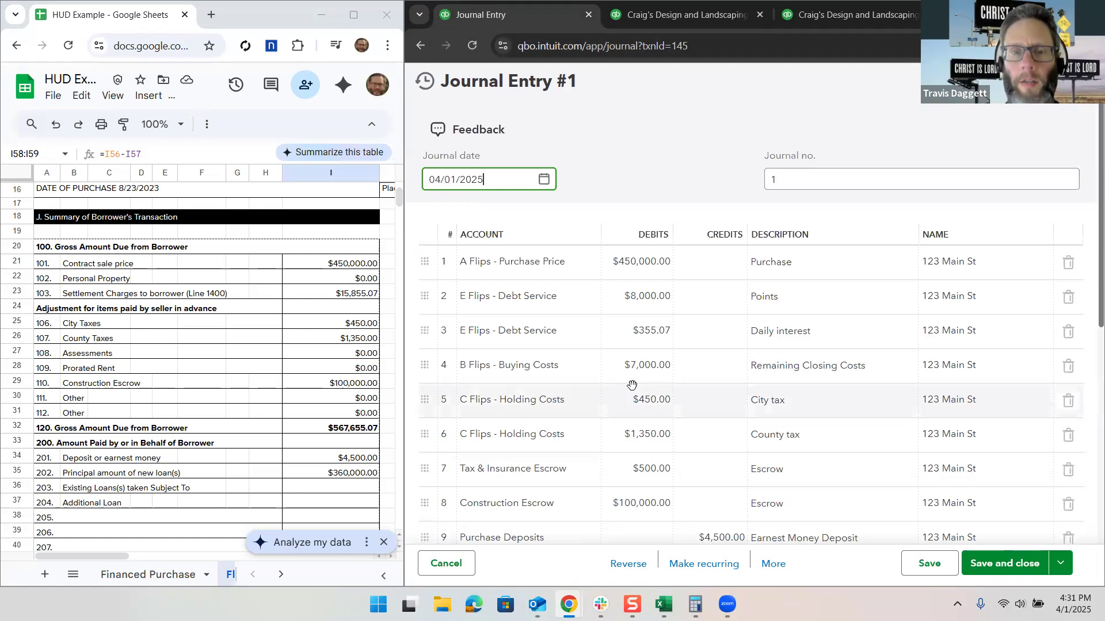